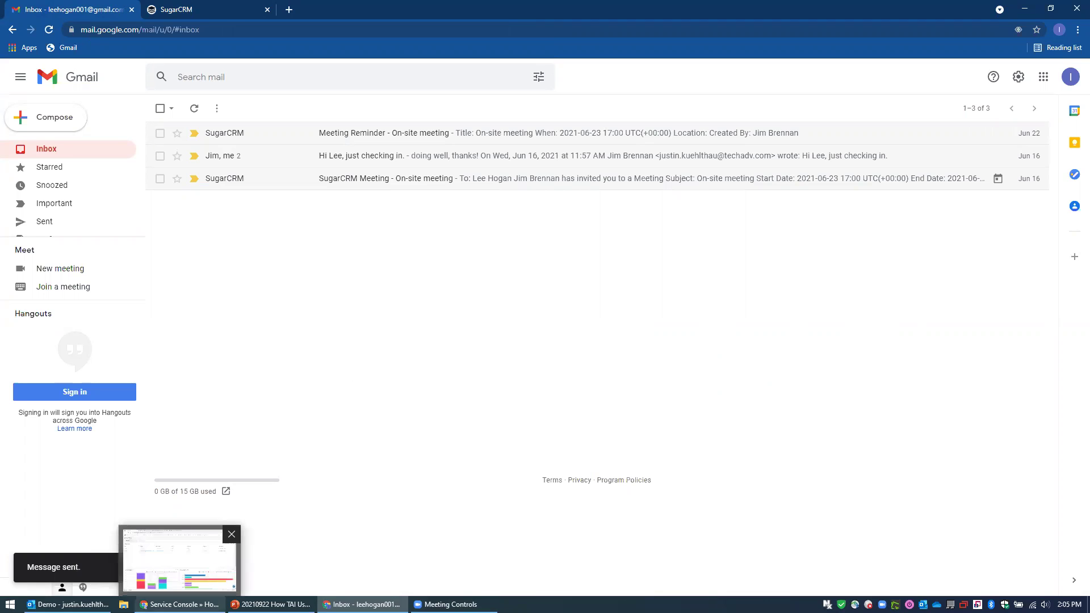
Open SugarCRM's Admin area in a new tab and go to the Inbound Email settings.
{"action": "left_click", "coordinate": [179, 604]}
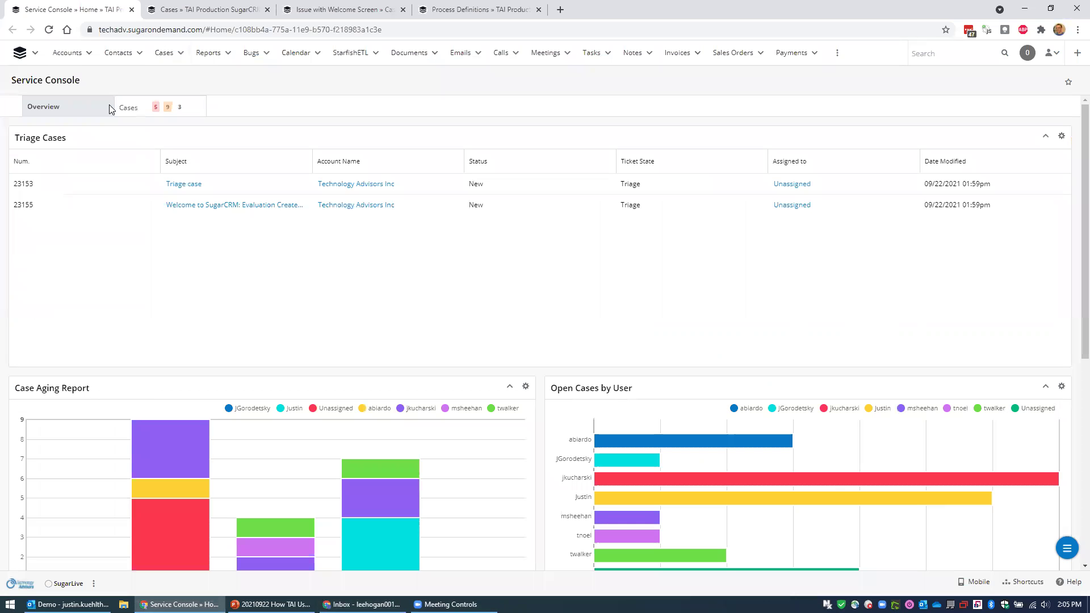
{"action": "left_click", "coordinate": [1051, 52]}
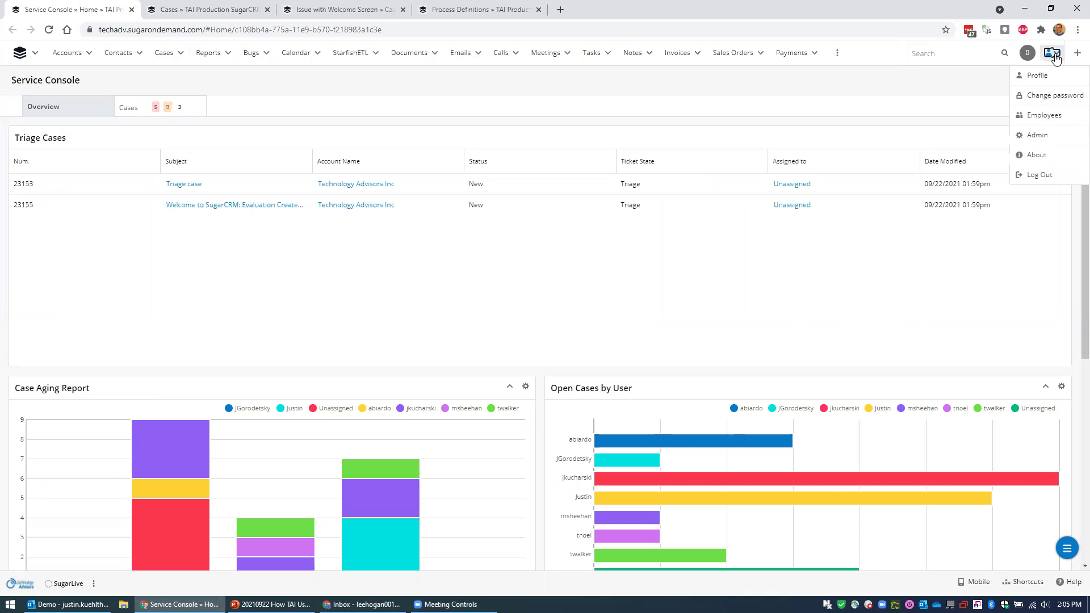
{"action": "middle_click", "coordinate": [1056, 134]}
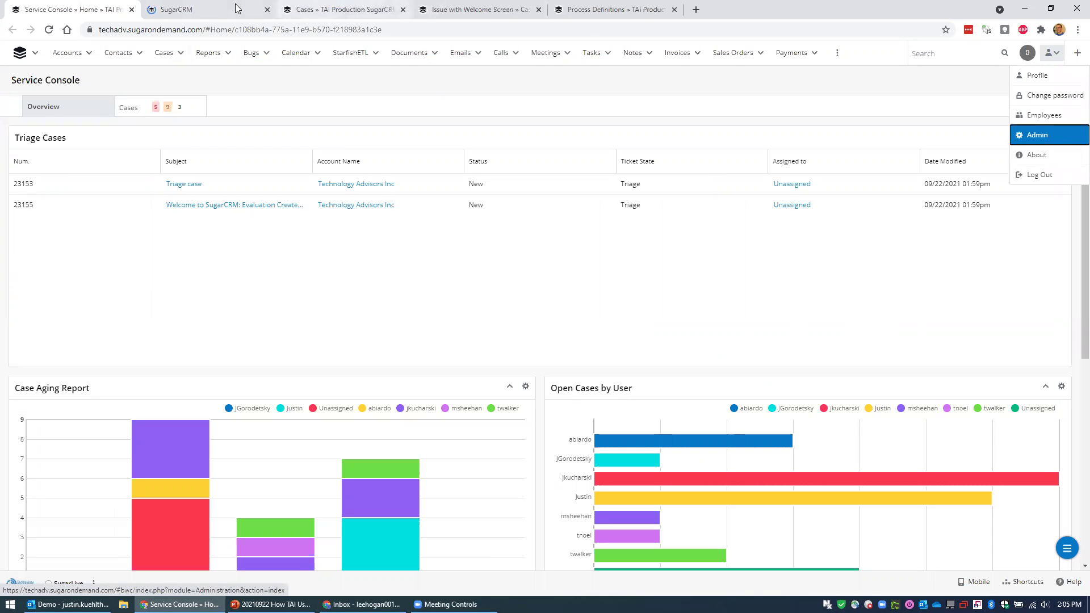
{"action": "left_click", "coordinate": [212, 9]}
{"action": "left_click_drag", "start_coordinate": [218, 10], "coordinate": [111, 9]}
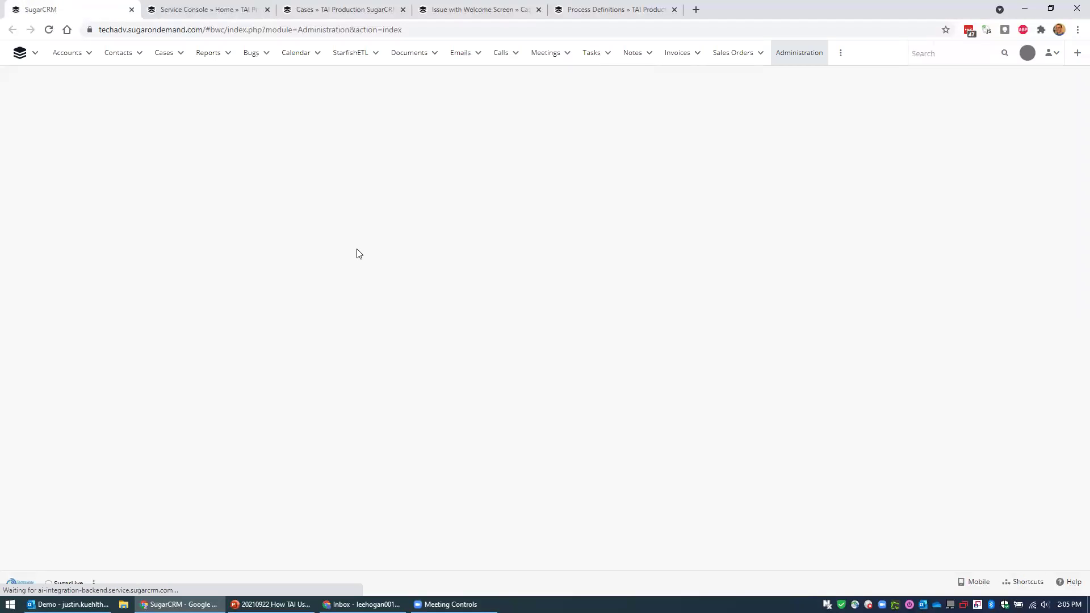
{"action": "scroll", "coordinate": [429, 270], "scroll_direction": "down", "scroll_amount": 4}
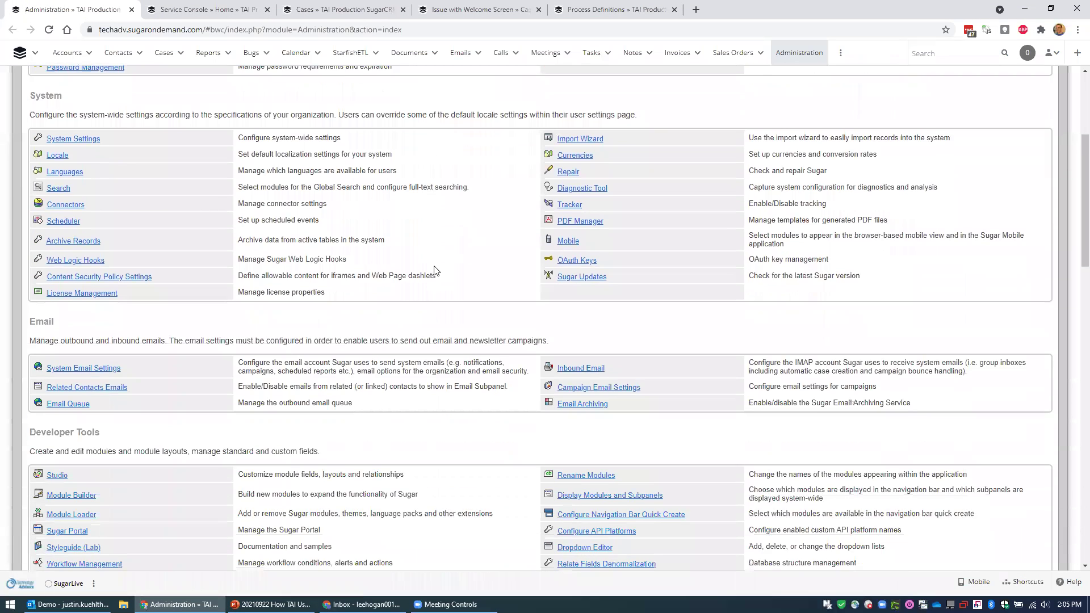
{"action": "scroll", "coordinate": [481, 279], "scroll_direction": "down", "scroll_amount": 1}
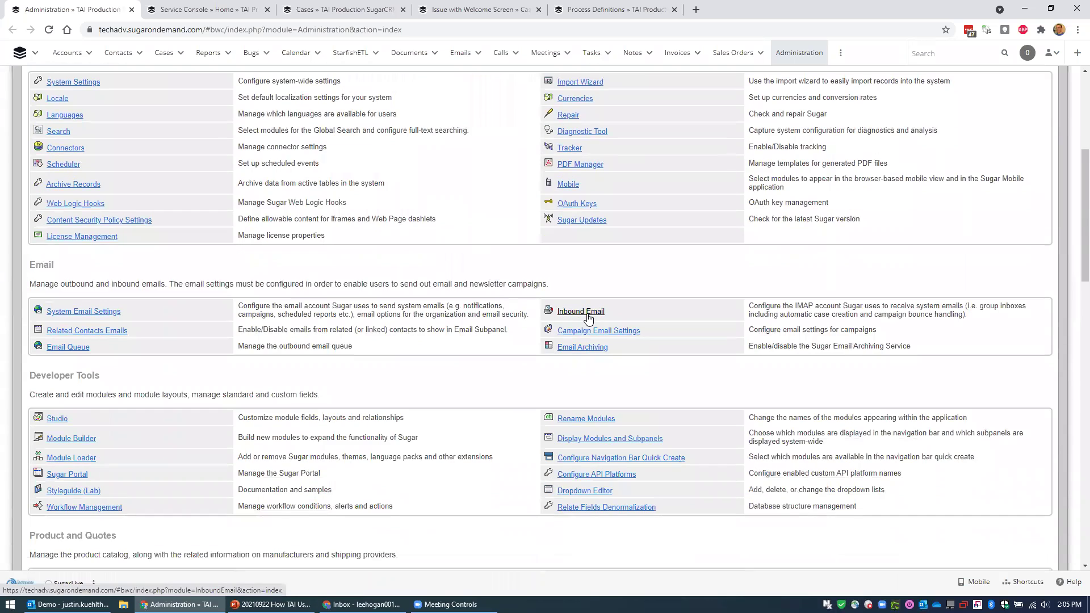
{"action": "left_click", "coordinate": [587, 316]}
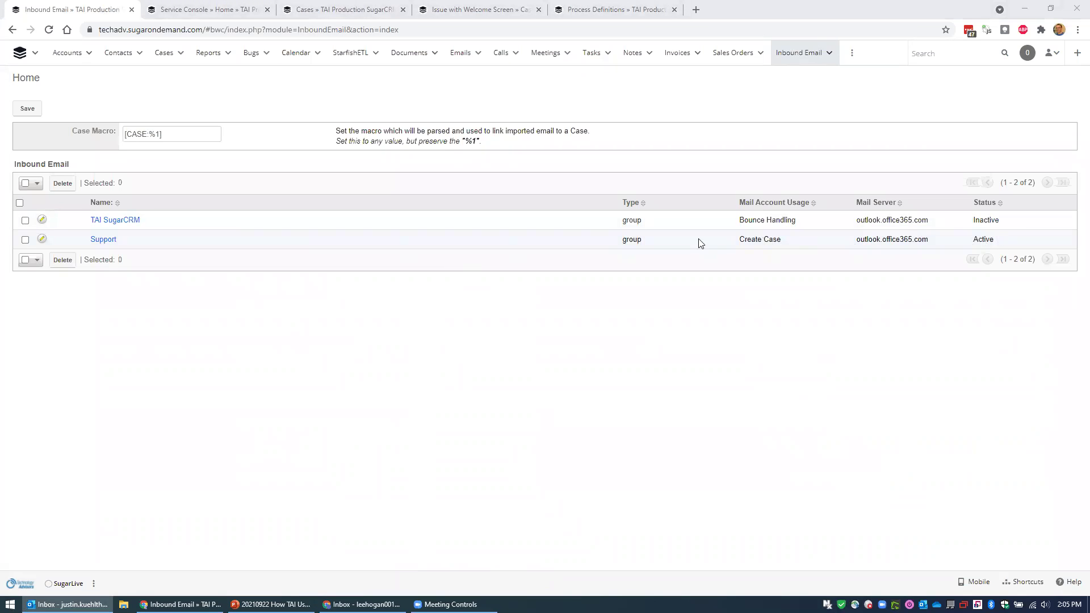
View the Support mail account's details, then switch to the customer portal page in the Gmail browser.
{"action": "left_click", "coordinate": [110, 241]}
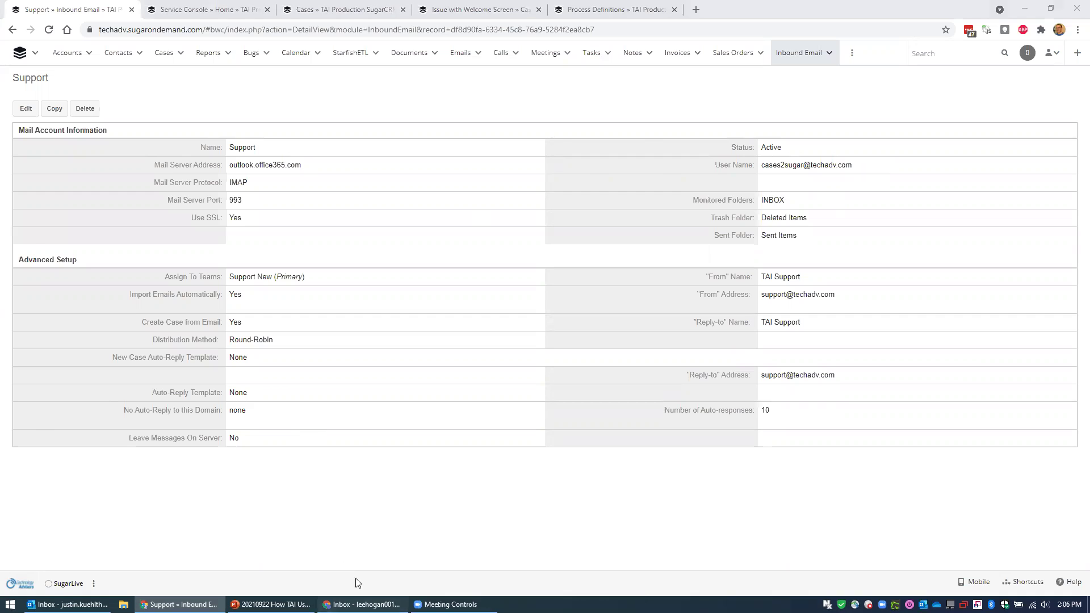
{"action": "left_click", "coordinate": [363, 604]}
{"action": "left_click", "coordinate": [210, 9]}
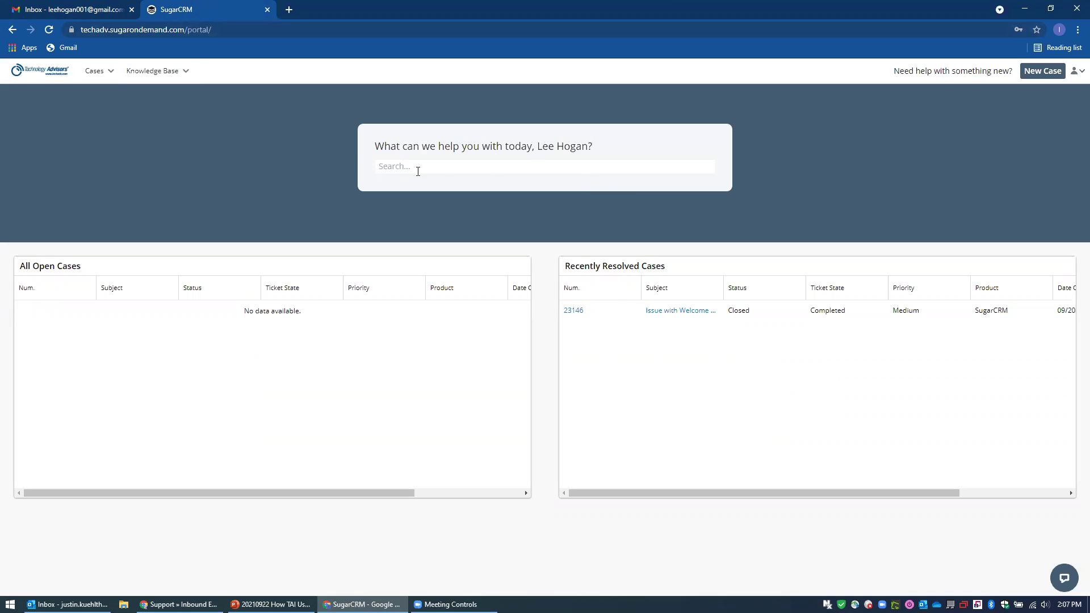
Search the portal for 'knowledge' to surface the Clearing Browser Cache article.
{"action": "left_click", "coordinate": [461, 164]}
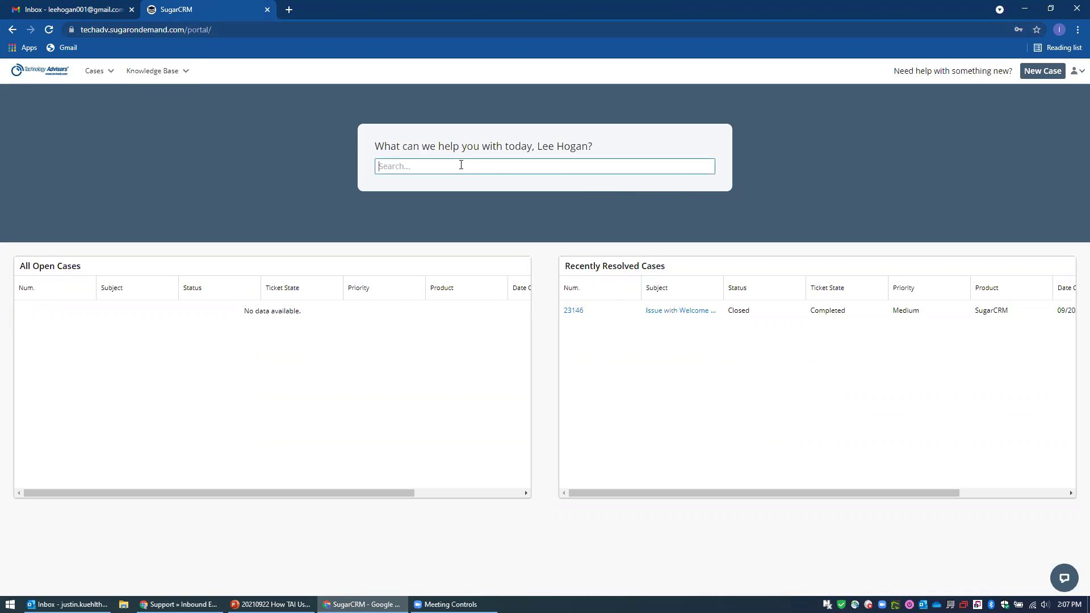
{"action": "type", "text": "knowledge"}
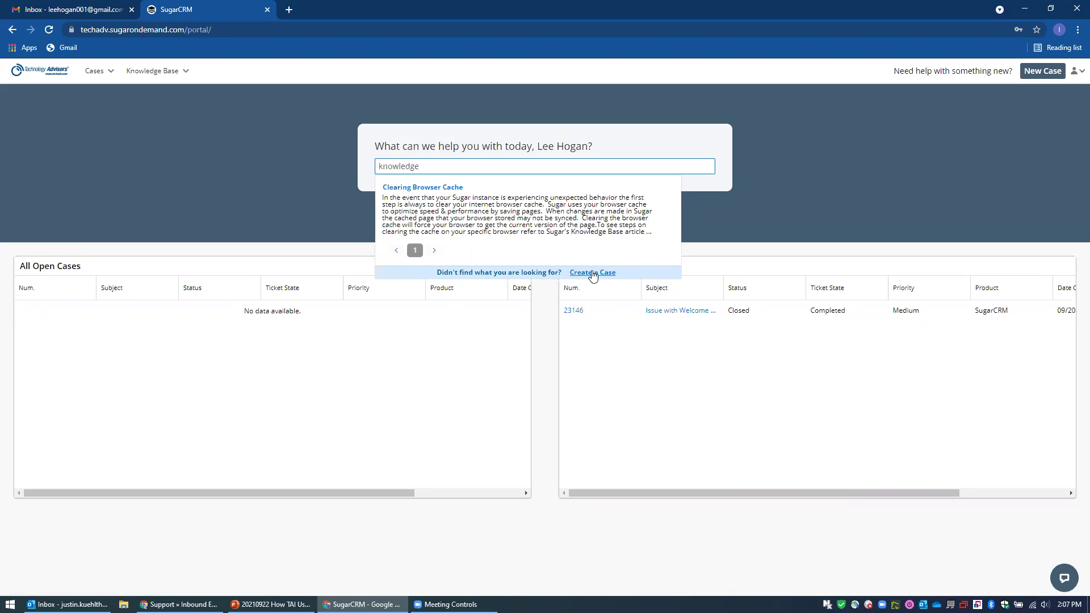
{"action": "left_click", "coordinate": [1046, 76]}
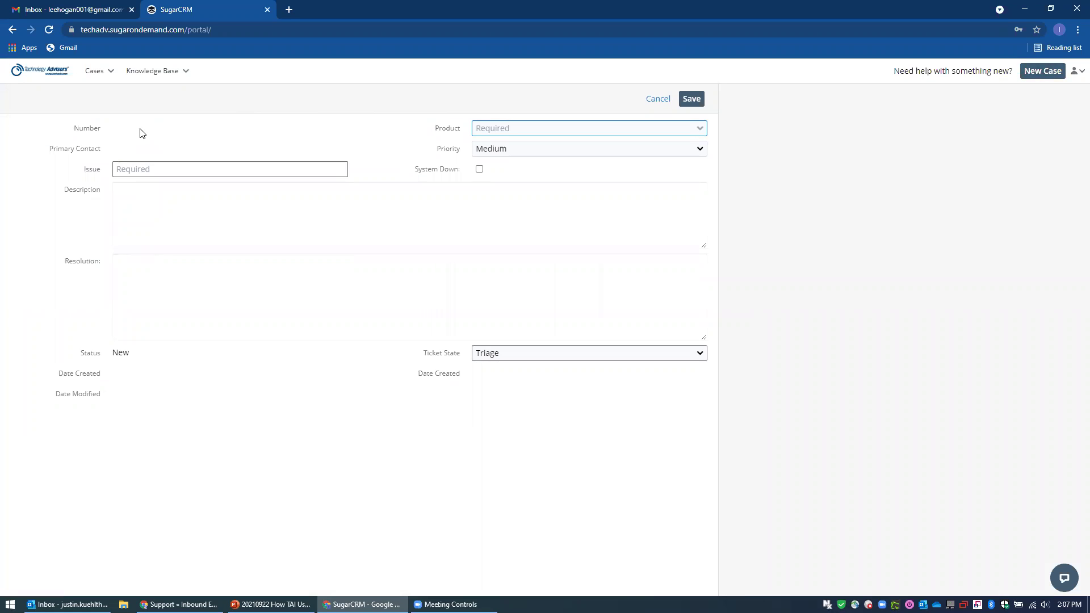
Create a portal case 'Issue with cache' for product Internal TAI with a description, and save it.
{"action": "left_click", "coordinate": [492, 130]}
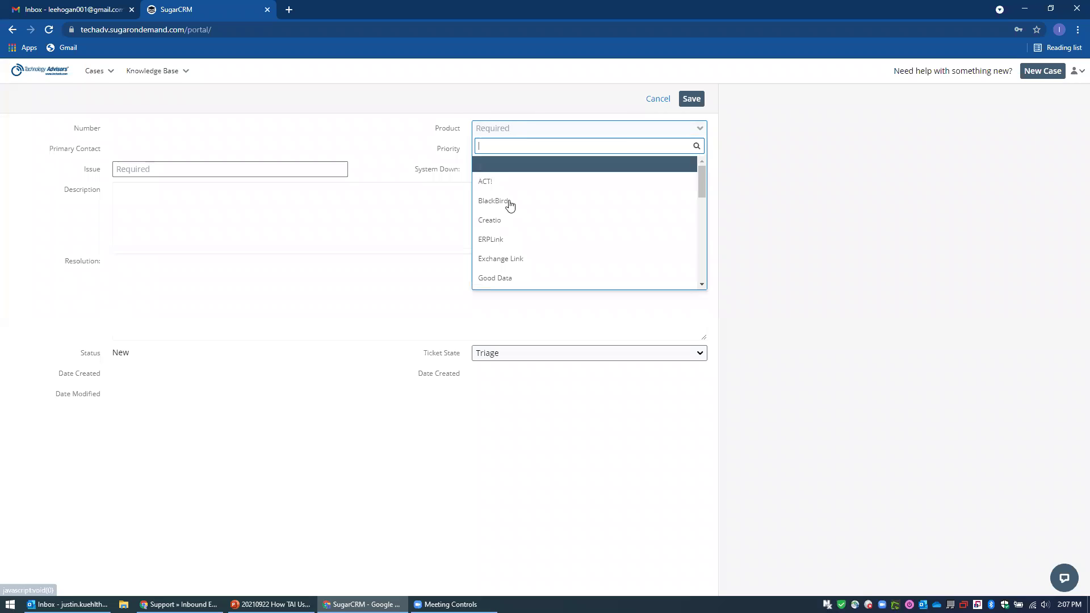
{"action": "left_click_drag", "start_coordinate": [703, 172], "coordinate": [695, 213]}
{"action": "left_click", "coordinate": [547, 188]}
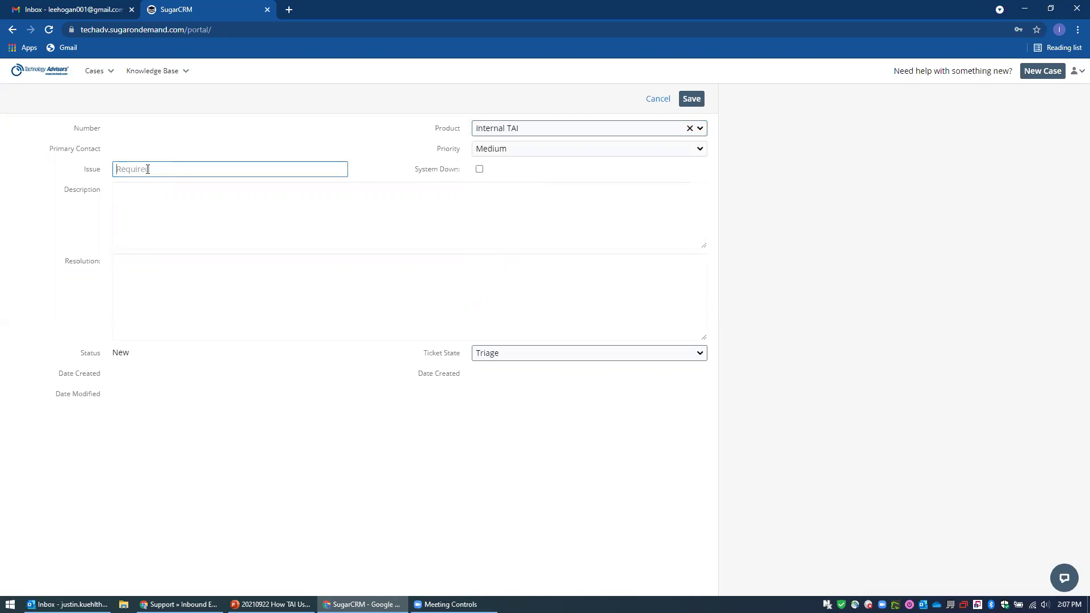
{"action": "type", "text": "Issue with cache"}
{"action": "left_click", "coordinate": [154, 215]}
{"action": "type", "text": "desac"}
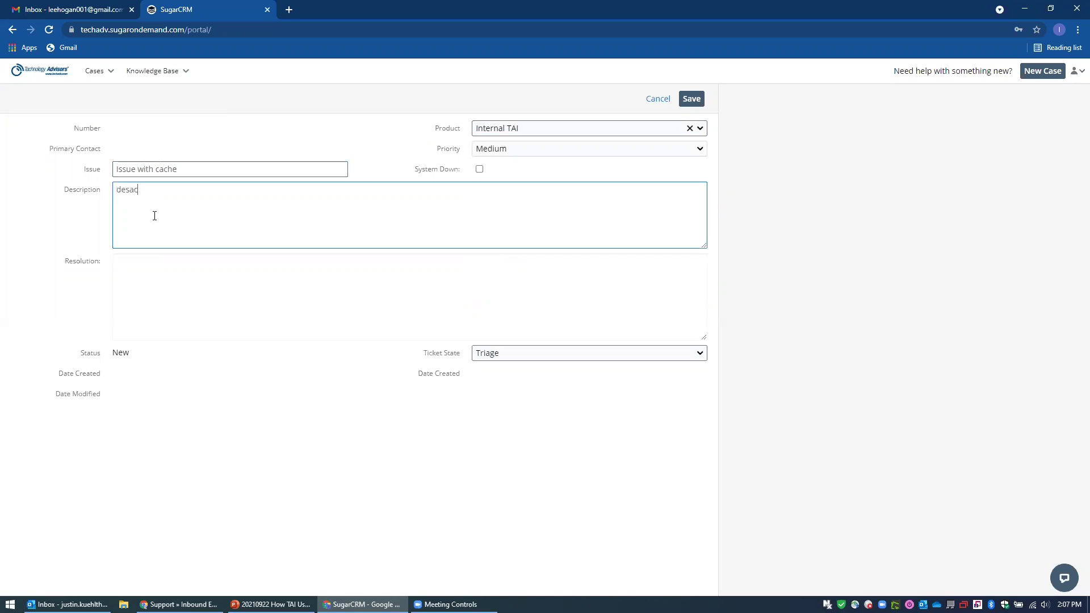
{"action": "type", "text": "cription."}
{"action": "left_click", "coordinate": [690, 100]}
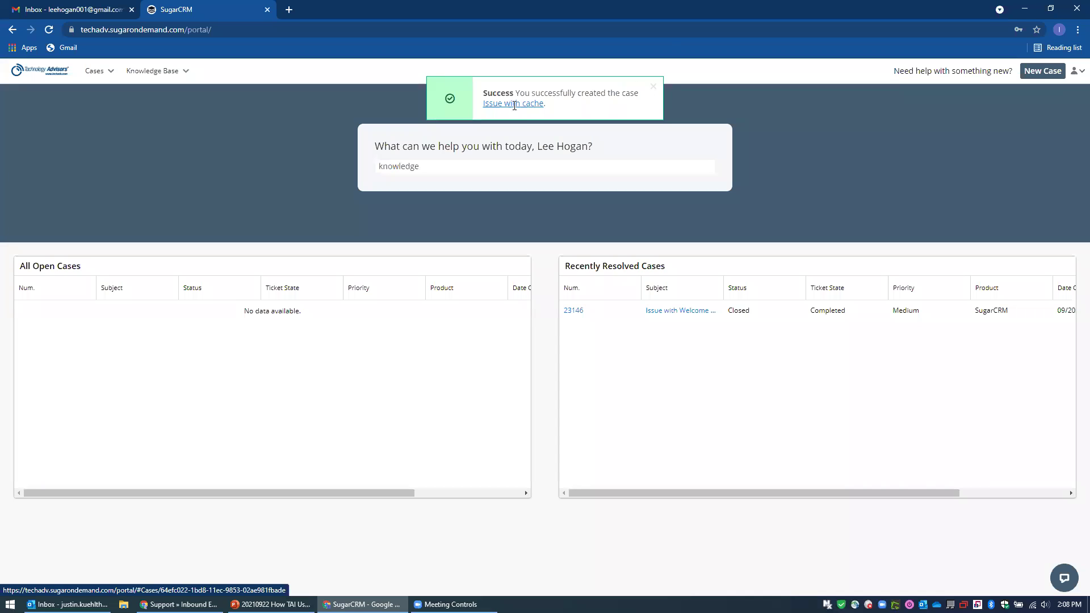
{"action": "left_click", "coordinate": [653, 86]}
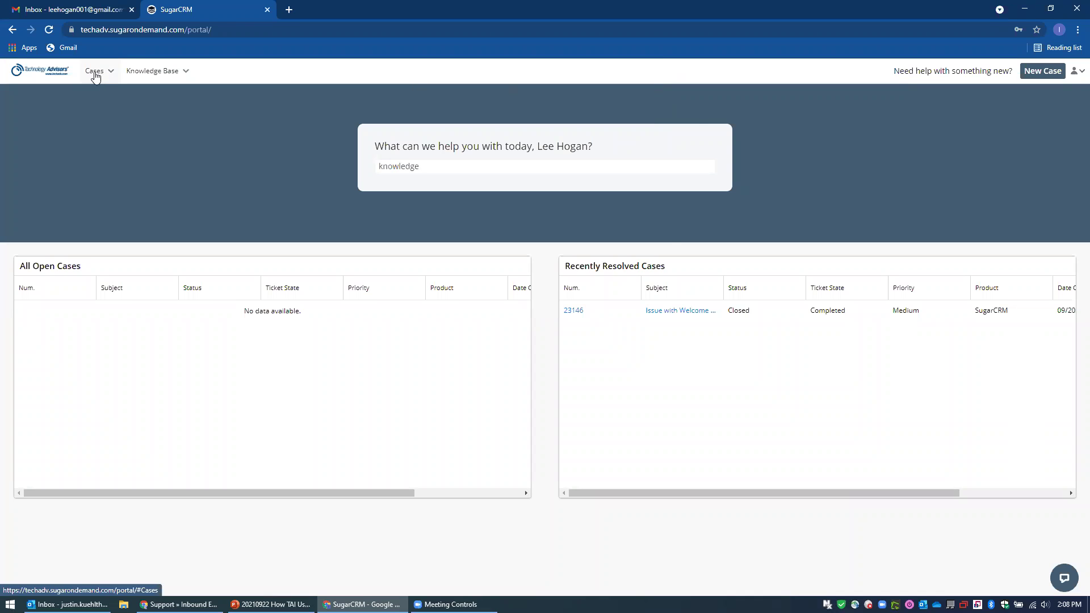
Browse the portal's case list and Knowledge Base articles, then switch to the Outlook inbox.
{"action": "left_click", "coordinate": [95, 74]}
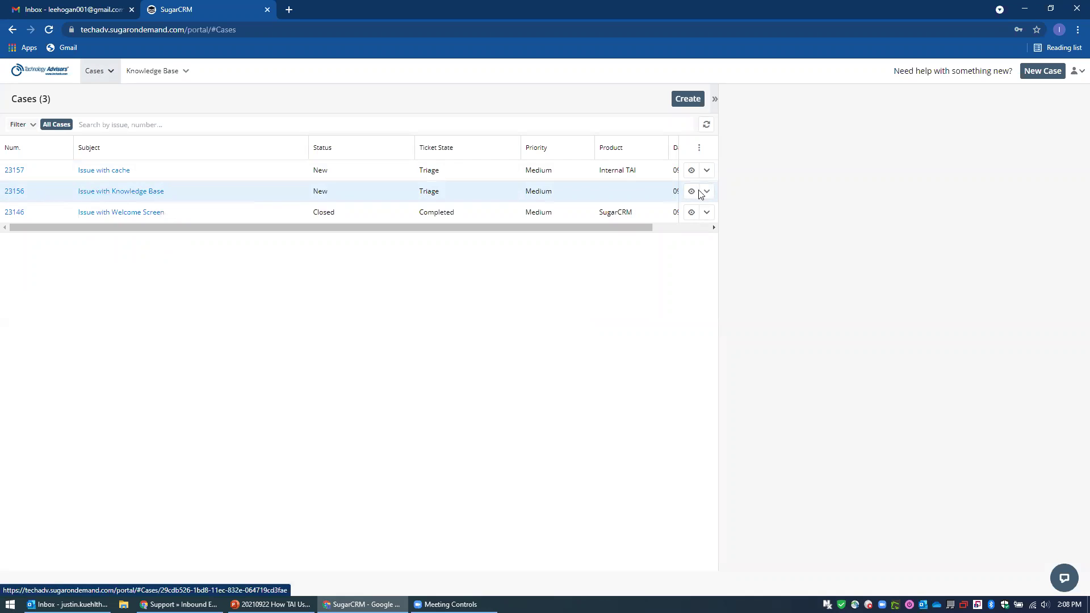
{"action": "left_click", "coordinate": [153, 72]}
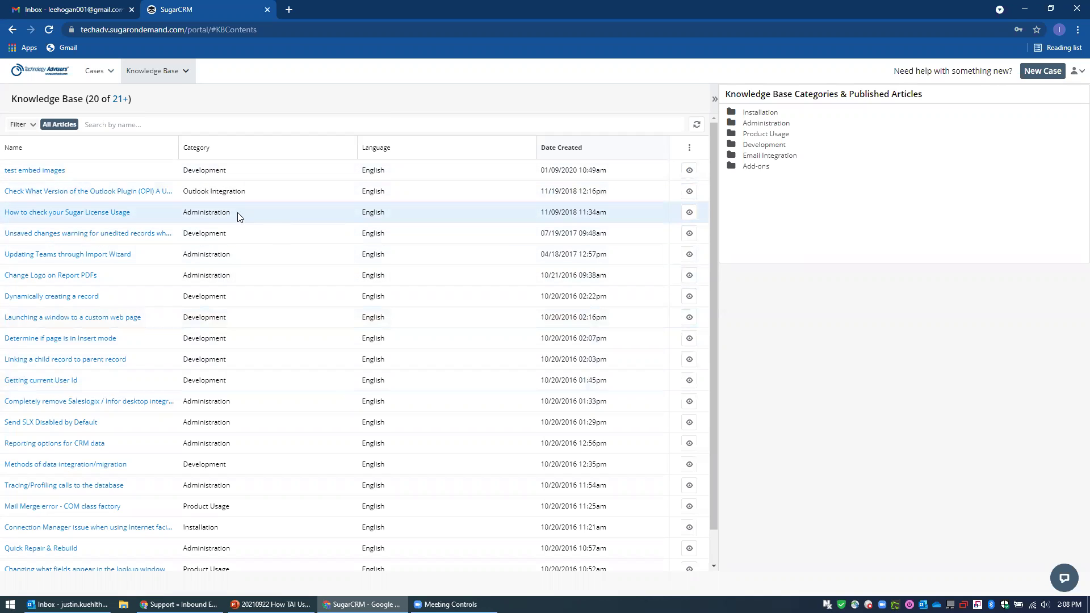
{"action": "key", "text": "alt+Tab"}
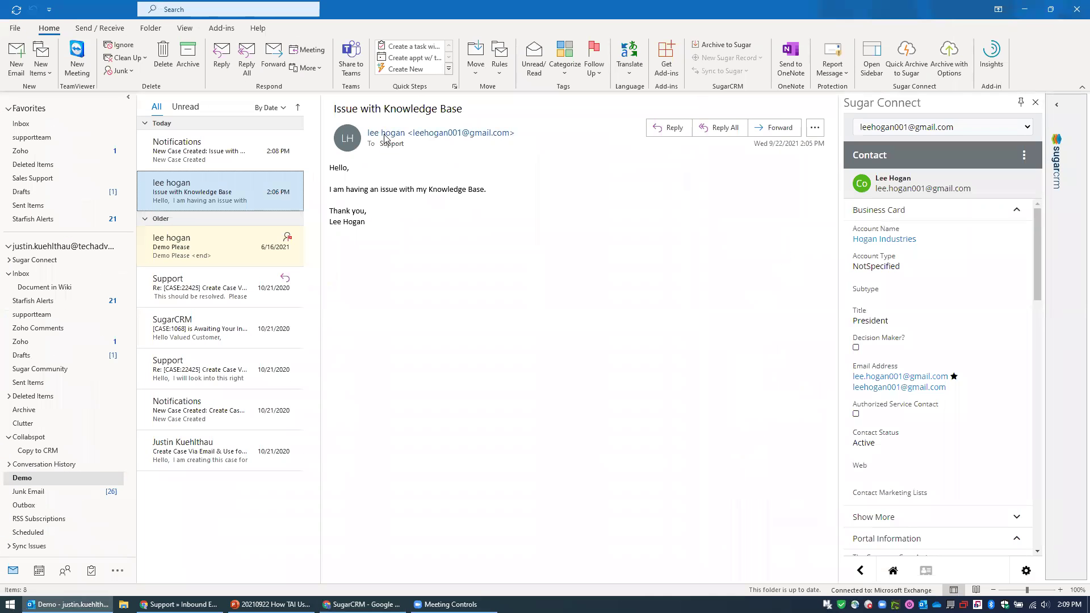
Expand the contact's cases in Sugar Connect, then open the New Case Created notification email.
{"action": "mouse_move", "coordinate": [386, 143]}
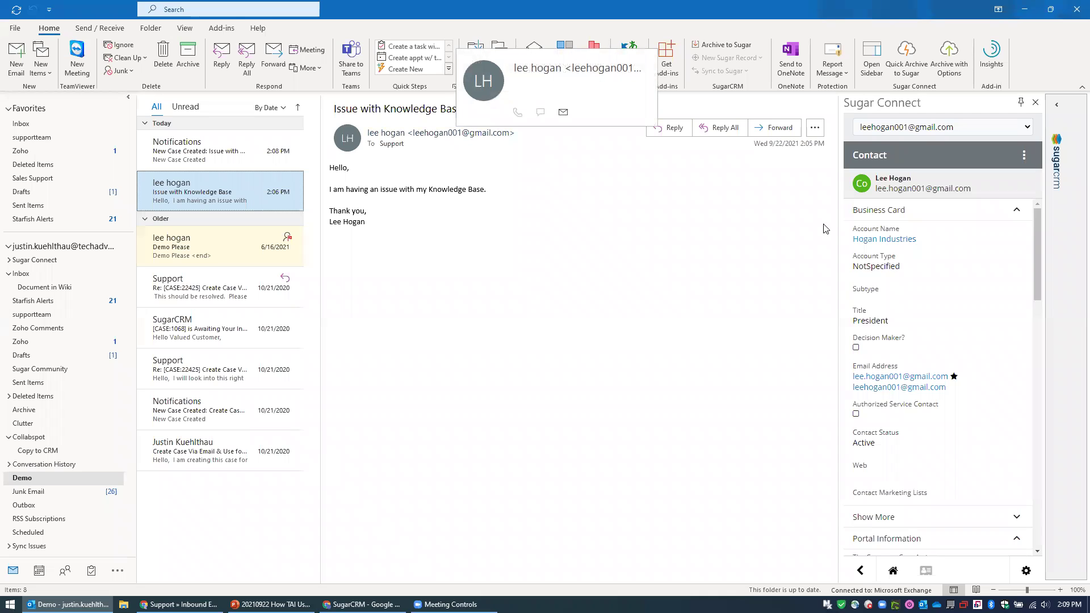
{"action": "left_click_drag", "start_coordinate": [1036, 236], "coordinate": [1047, 456]}
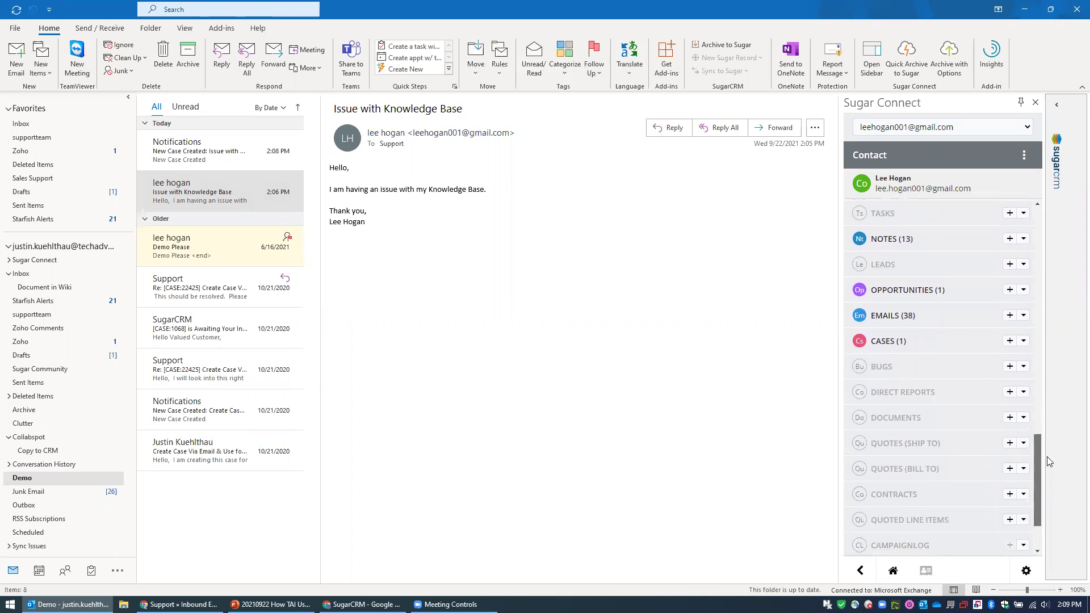
{"action": "left_click", "coordinate": [911, 342]}
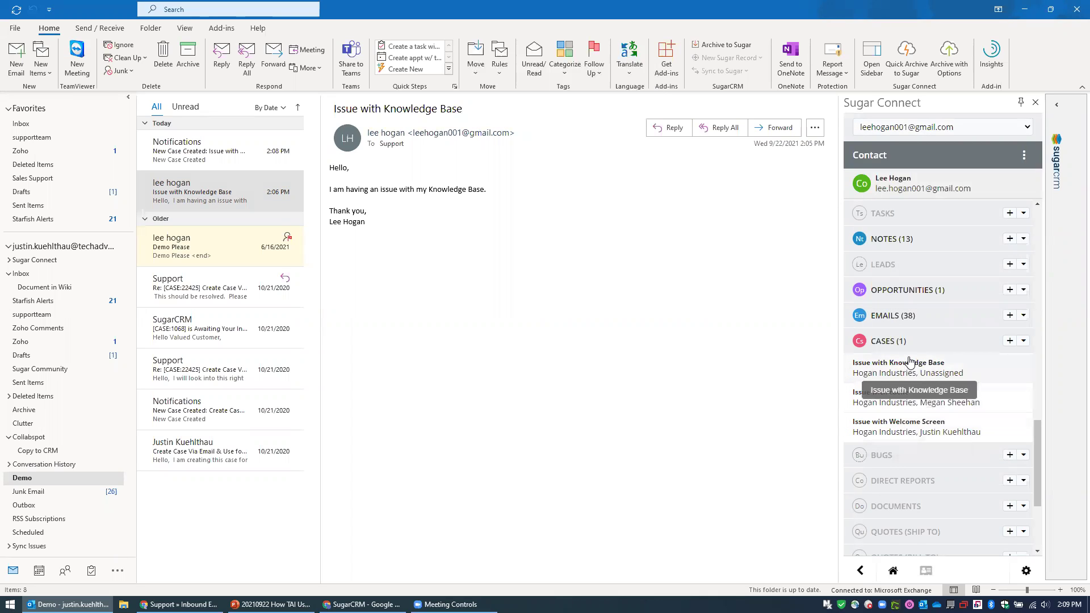
{"action": "left_click", "coordinate": [211, 152]}
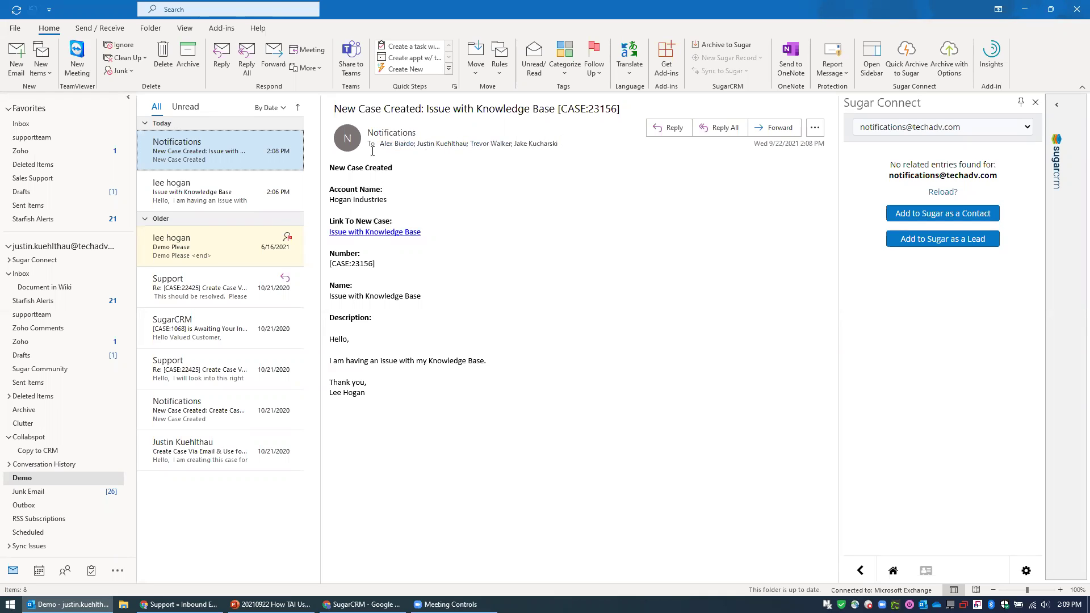
Reply all to the Issue with Knowledge Base email, appending the copied case number to the subject.
{"action": "left_click_drag", "start_coordinate": [381, 262], "coordinate": [329, 266]}
{"action": "key", "text": "ctrl+c"}
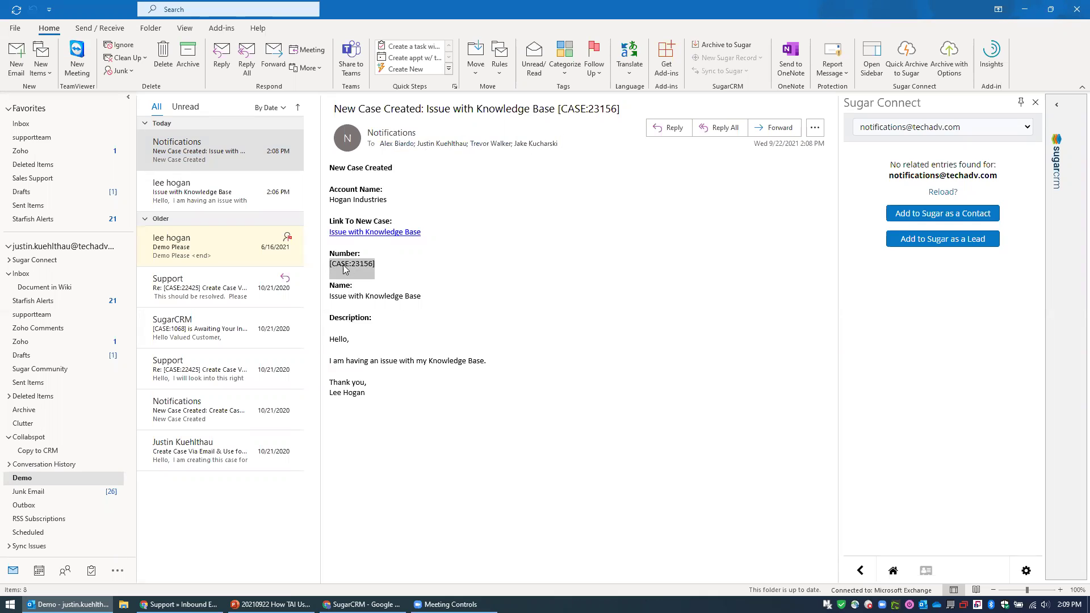
{"action": "left_click", "coordinate": [206, 192]}
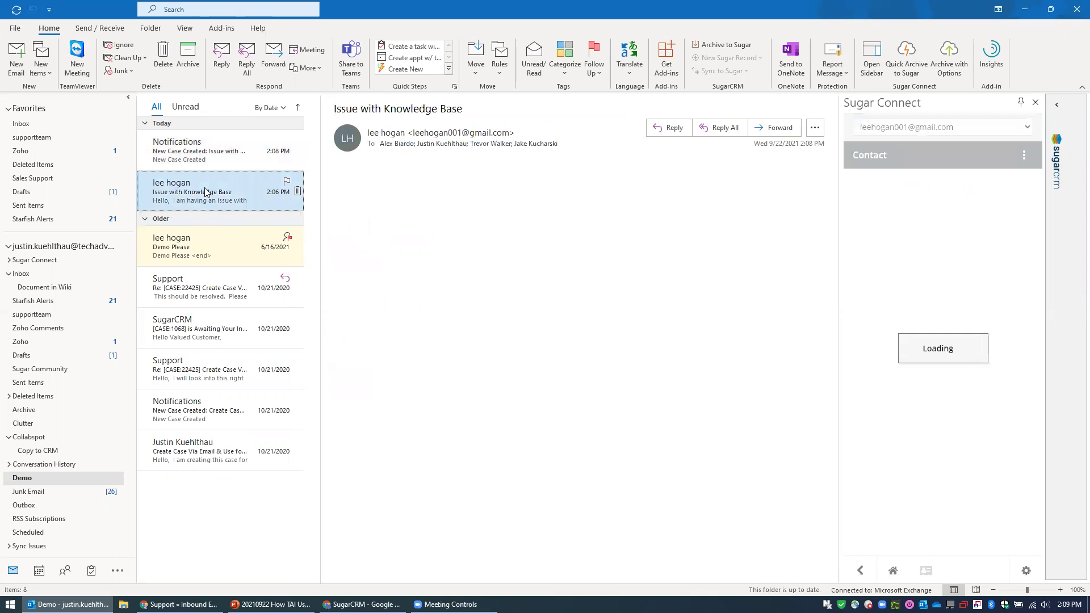
{"action": "left_click", "coordinate": [240, 62]}
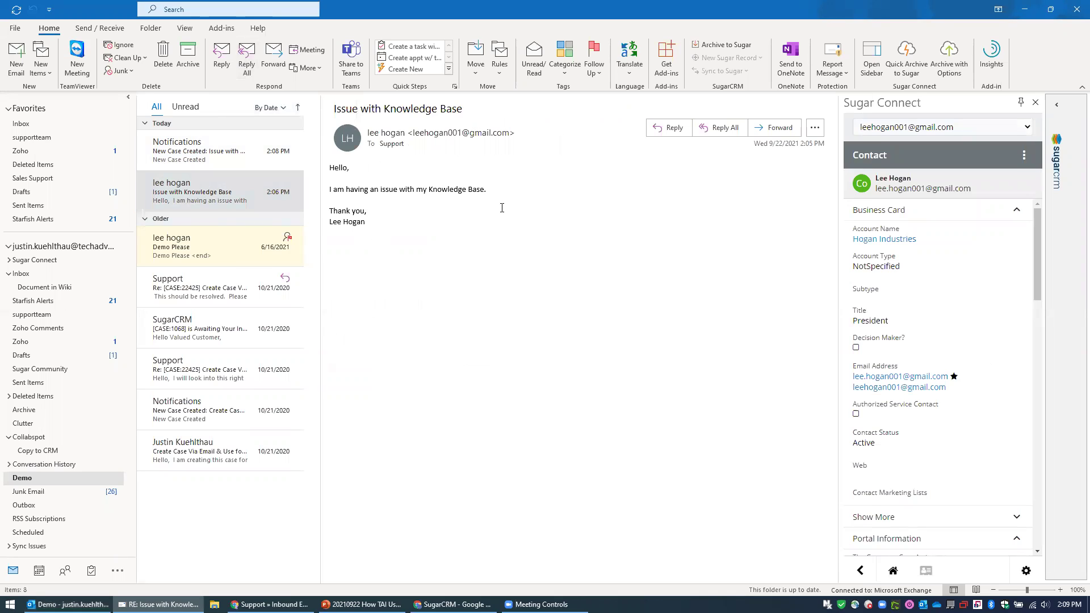
{"action": "left_click", "coordinate": [484, 266]}
{"action": "key", "text": "ctrl+v"}
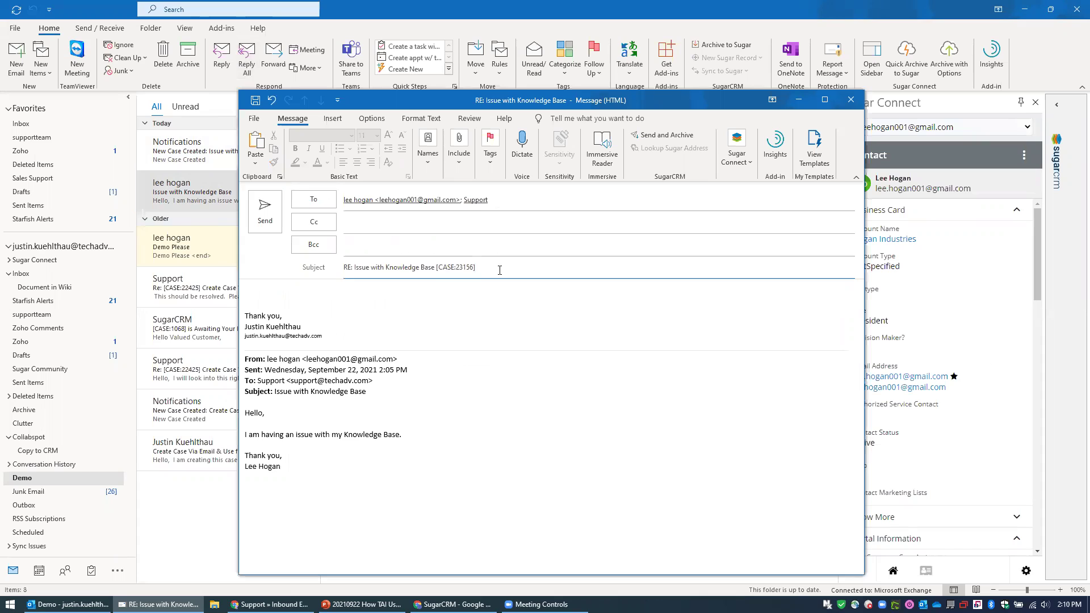
Glance at the Support contact card, set the reply draft aside, and reshow the notification.
{"action": "mouse_move", "coordinate": [478, 200]}
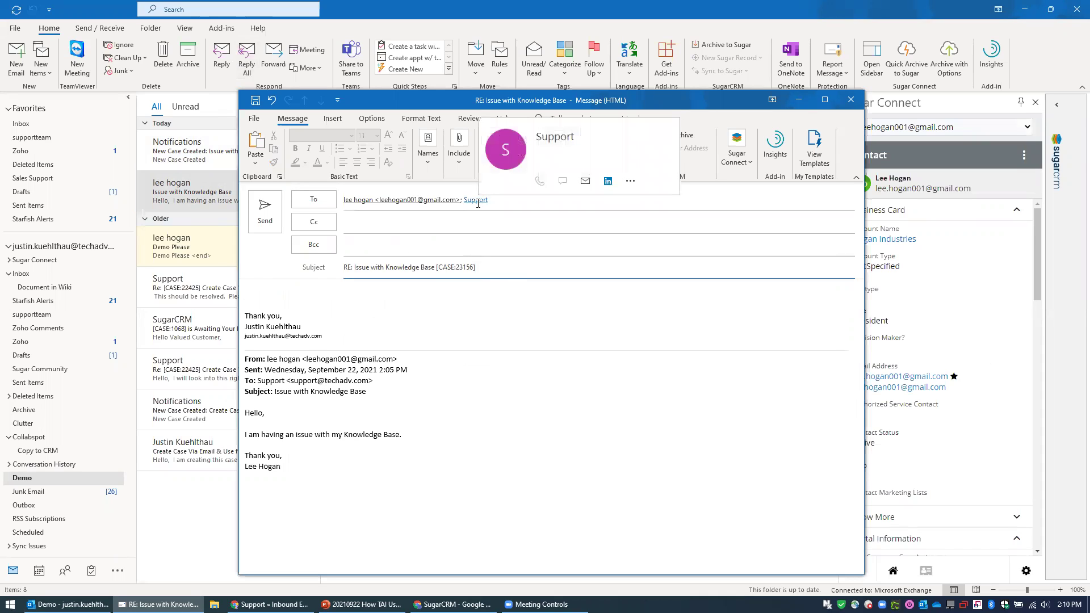
{"action": "left_click", "coordinate": [472, 200]}
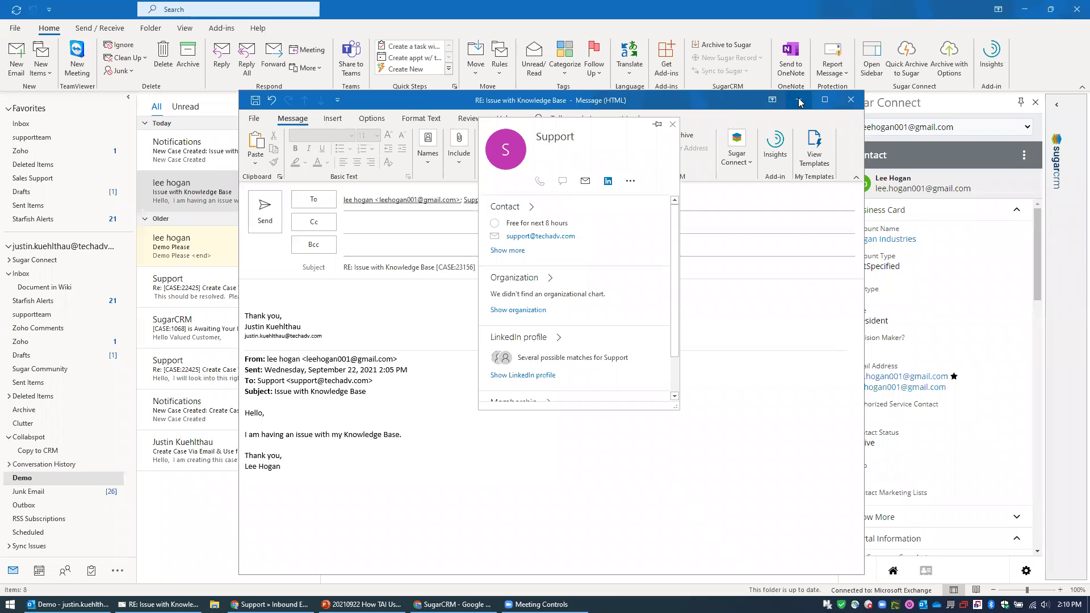
{"action": "left_click", "coordinate": [707, 121]}
{"action": "left_click", "coordinate": [798, 99]}
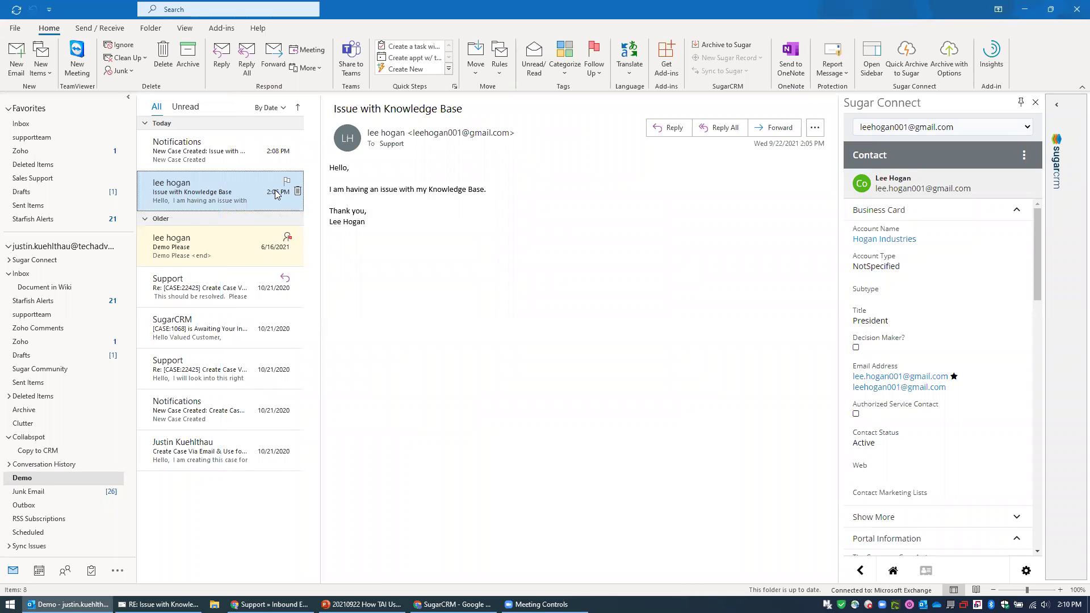
{"action": "left_click", "coordinate": [191, 152]}
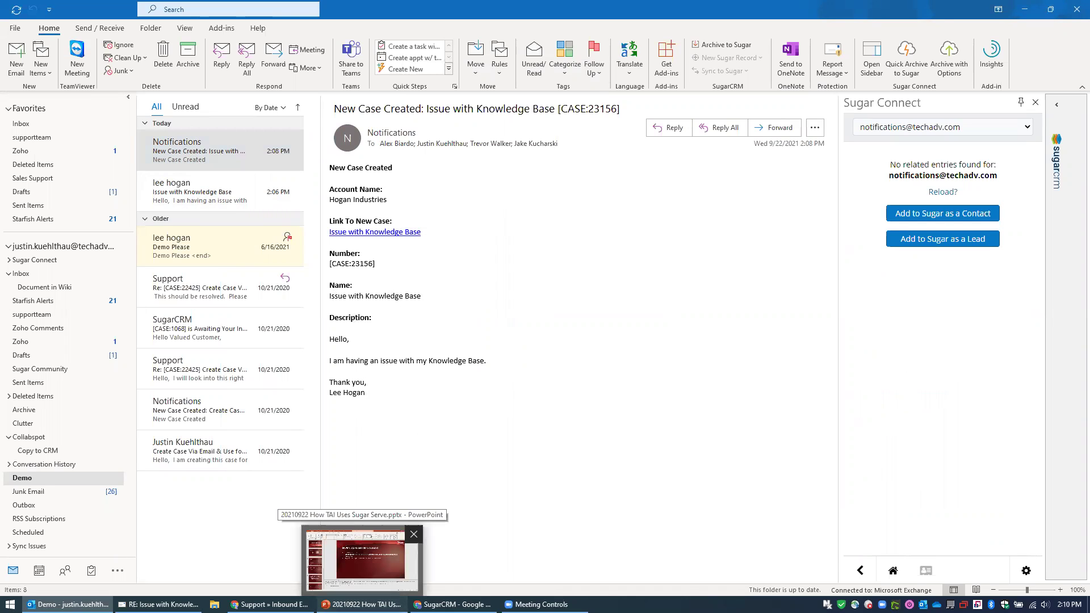
In PowerPoint, preview the slide show, hide speaker notes, and go to slide 5 on automatic case actions.
{"action": "left_click", "coordinate": [361, 604]}
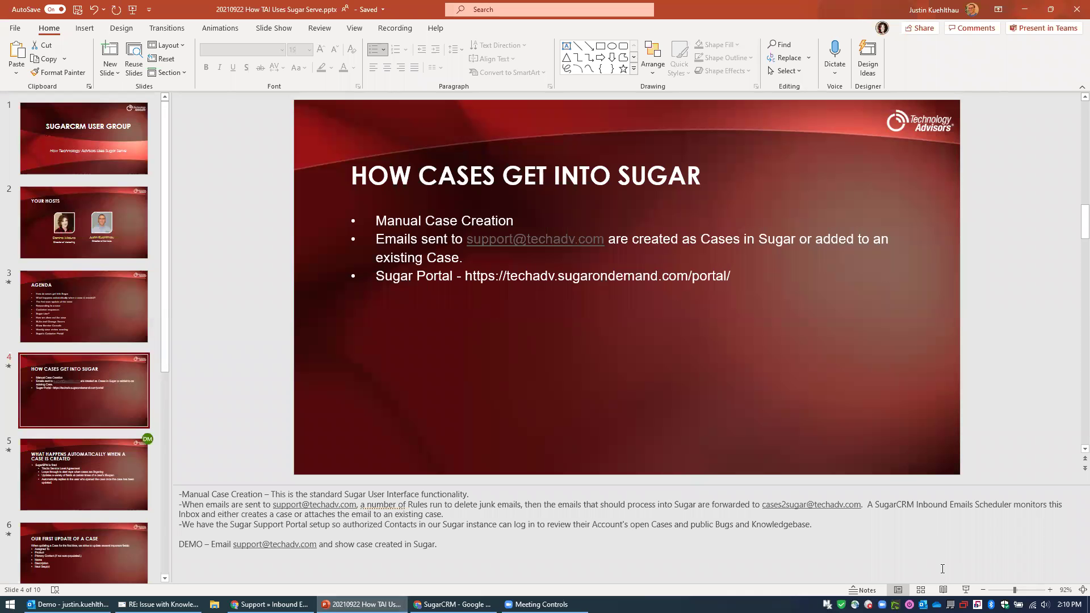
{"action": "left_click", "coordinate": [966, 590]}
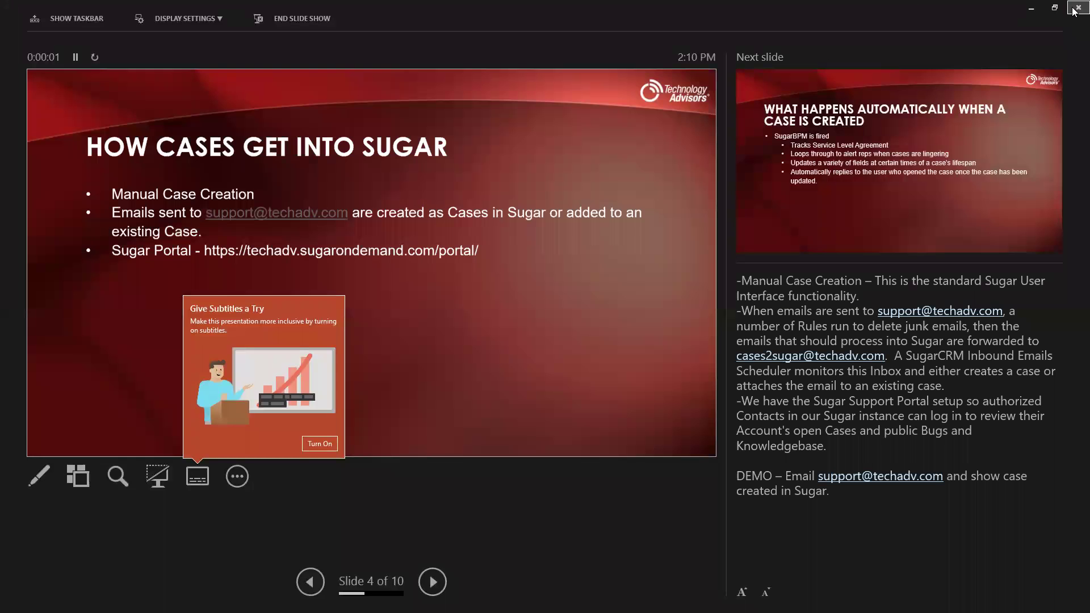
{"action": "left_click", "coordinate": [1075, 8]}
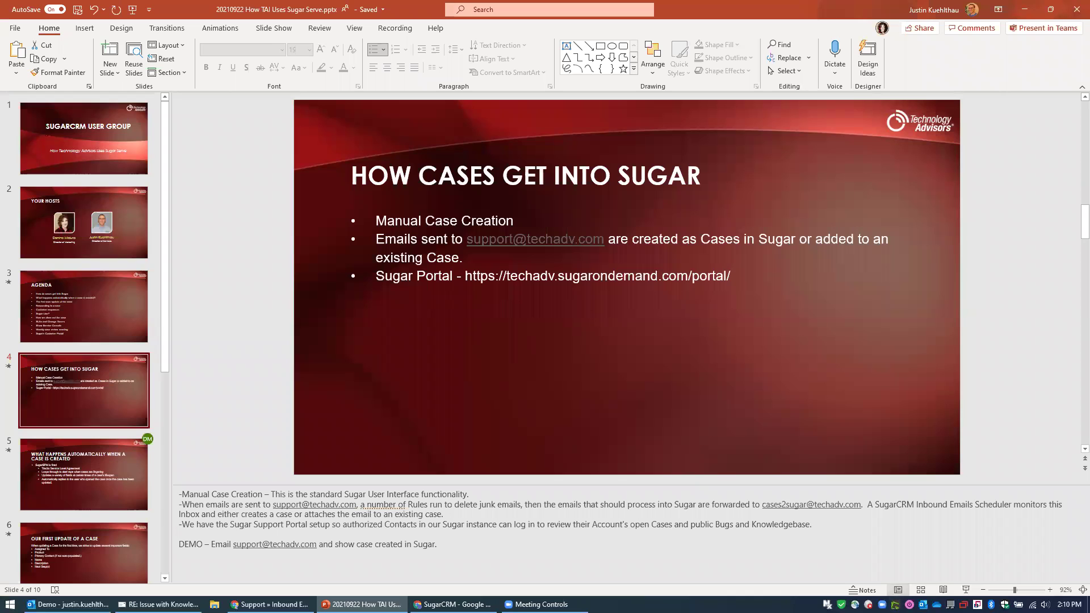
{"action": "left_click_drag", "start_coordinate": [238, 486], "coordinate": [238, 576]}
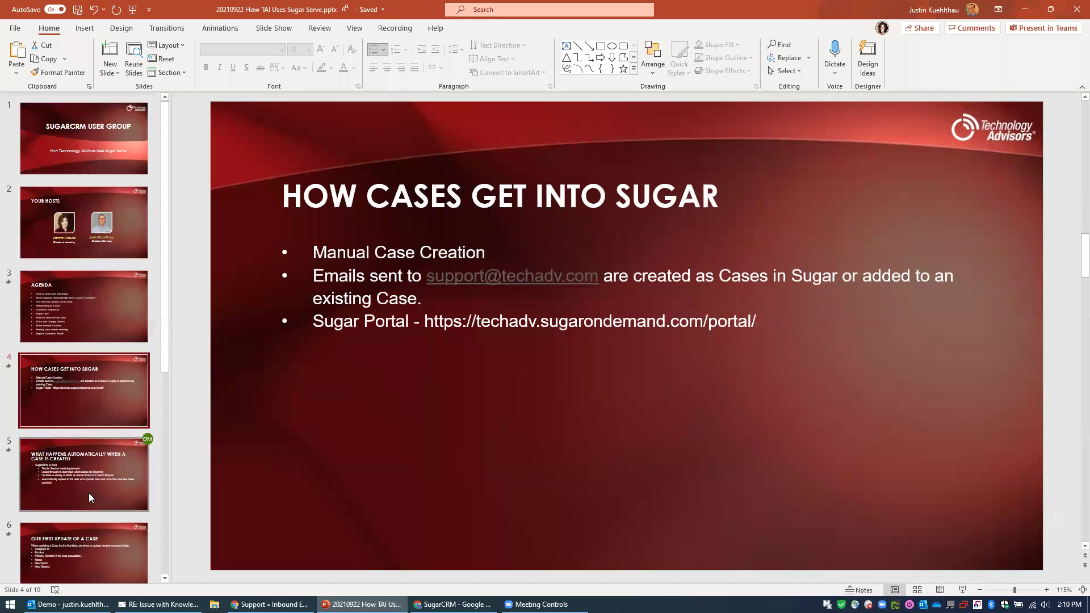
{"action": "left_click", "coordinate": [85, 470]}
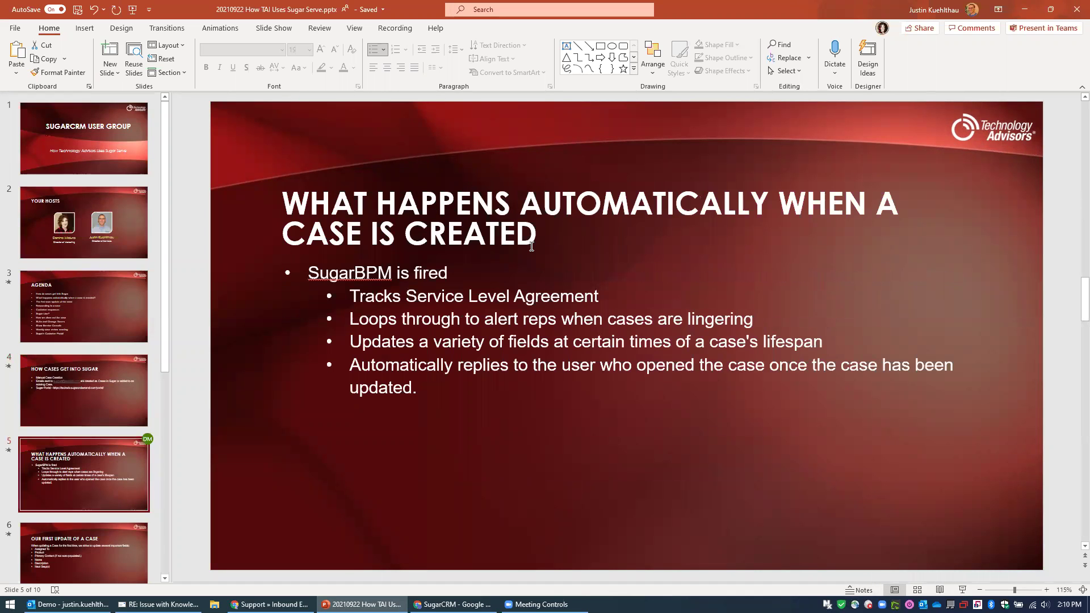
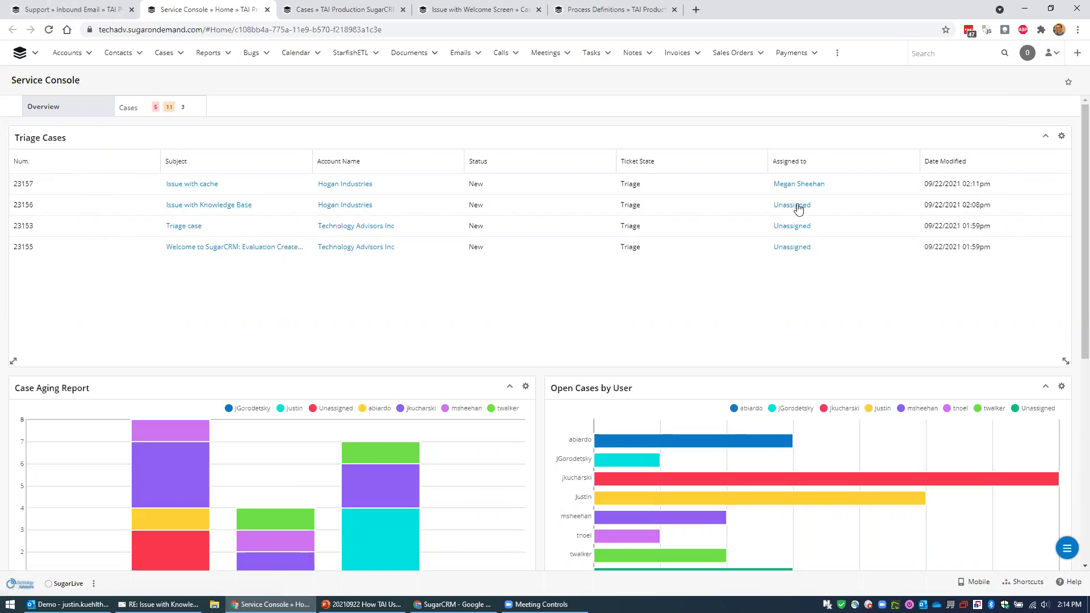
Open case 23156 'Issue with Knowledge Base' and review its More Information and Ticket details.
{"action": "left_click", "coordinate": [218, 206]}
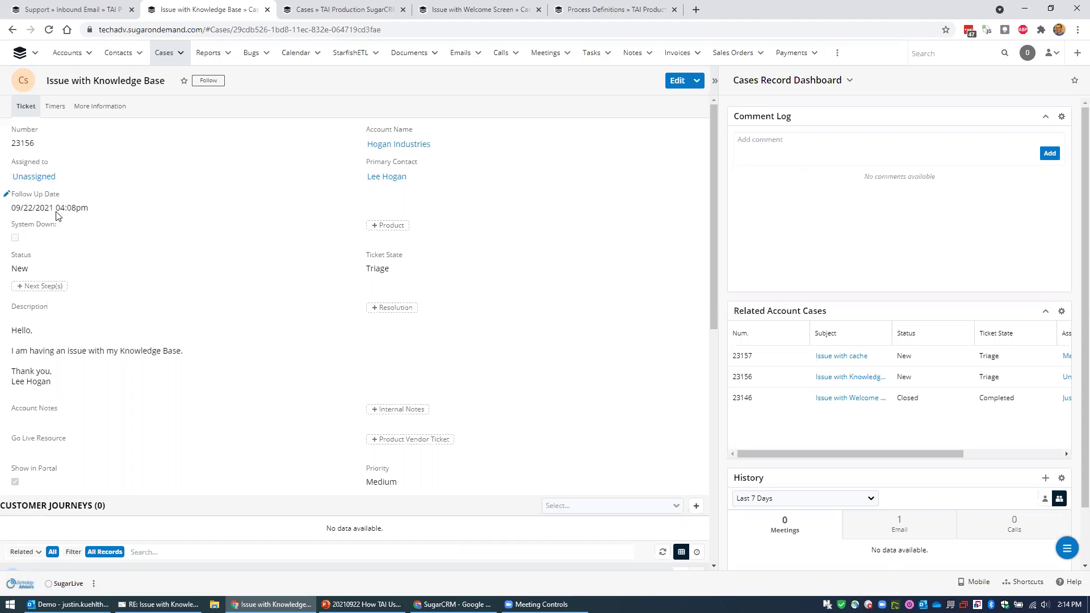
{"action": "left_click", "coordinate": [105, 107]}
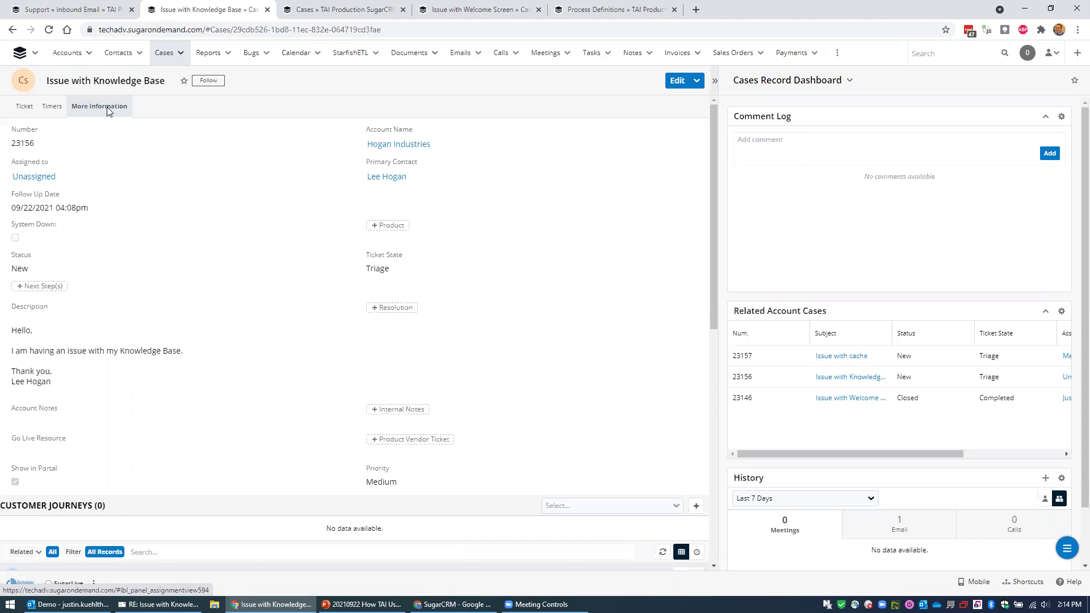
{"action": "left_click", "coordinate": [26, 108]}
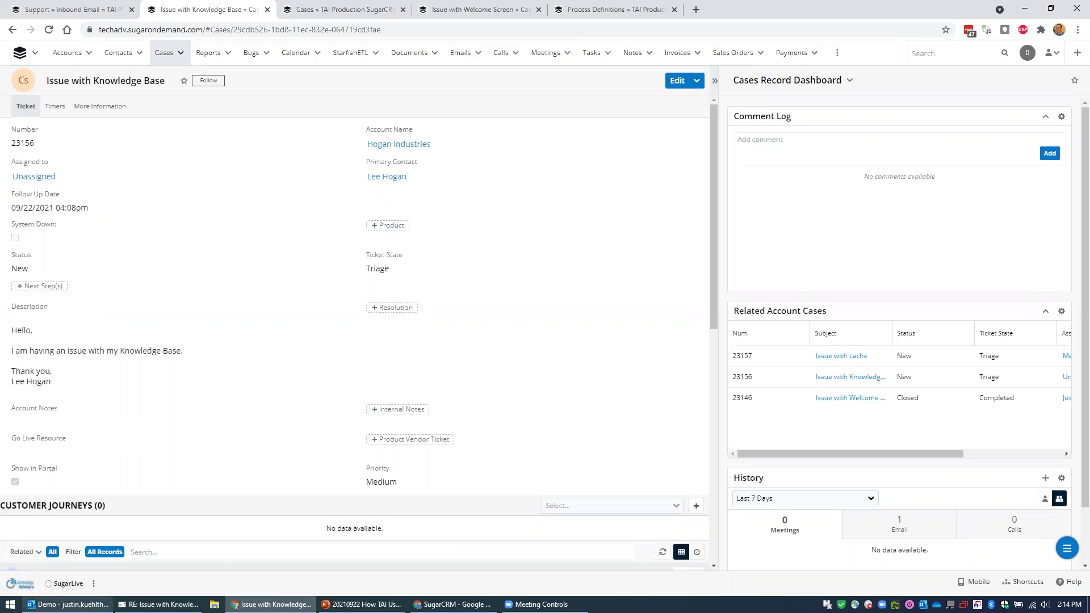
Assign case 23156 to the support rep.
{"action": "left_click", "coordinate": [42, 166]}
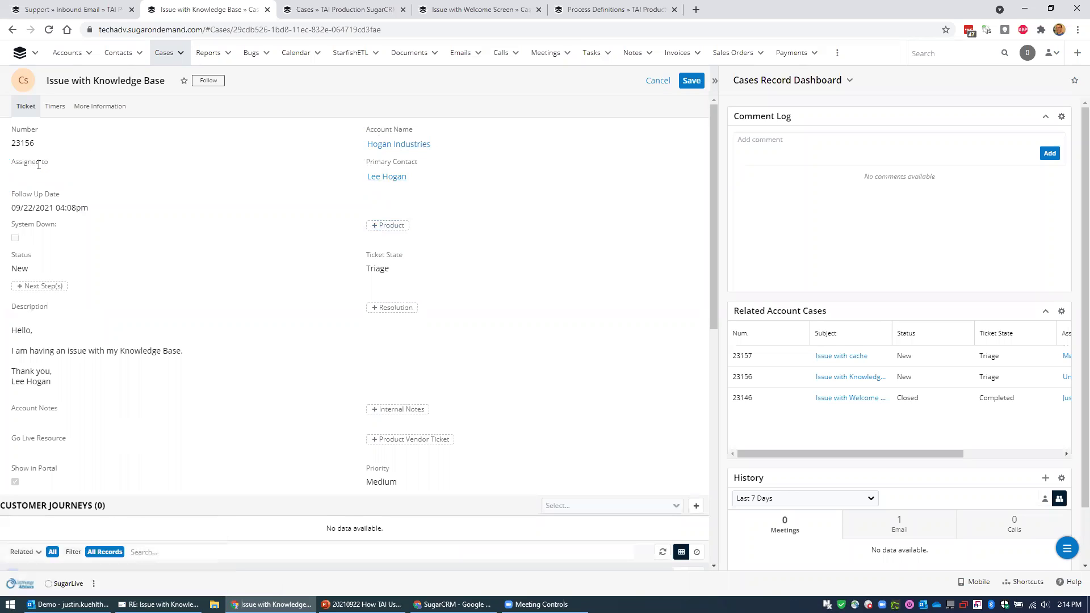
{"action": "left_click", "coordinate": [53, 178]}
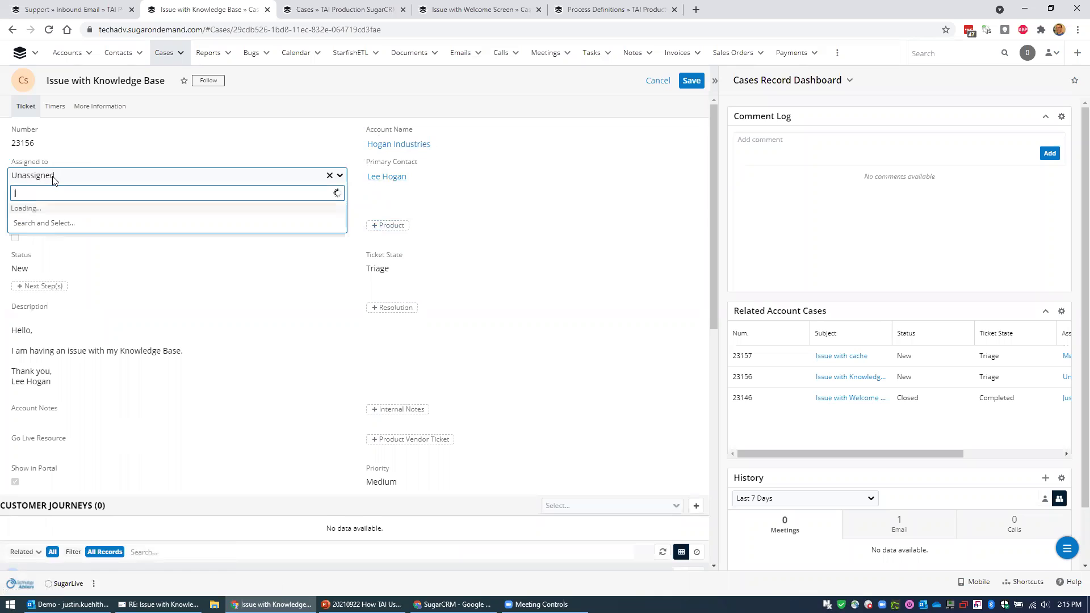
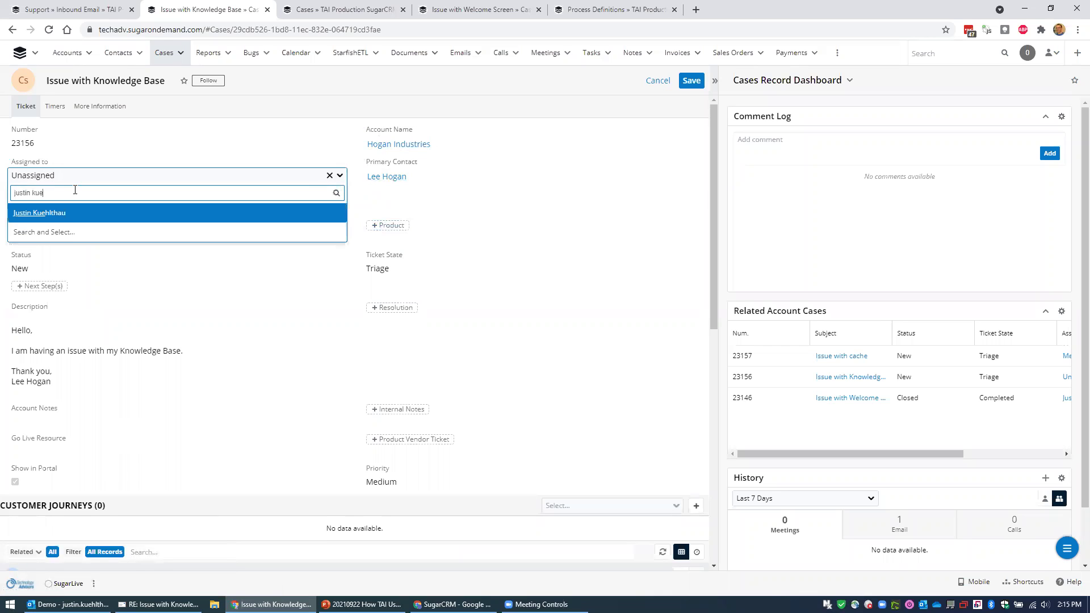
{"action": "left_click", "coordinate": [74, 213]}
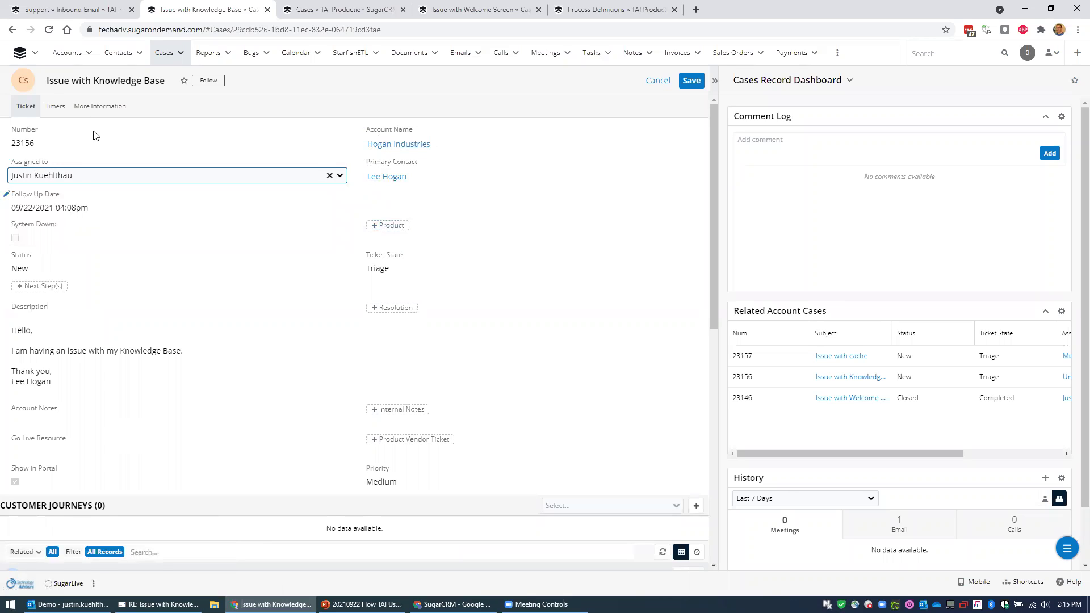
Prefix the case title with 'Hogan Industries - '.
{"action": "left_click", "coordinate": [70, 81]}
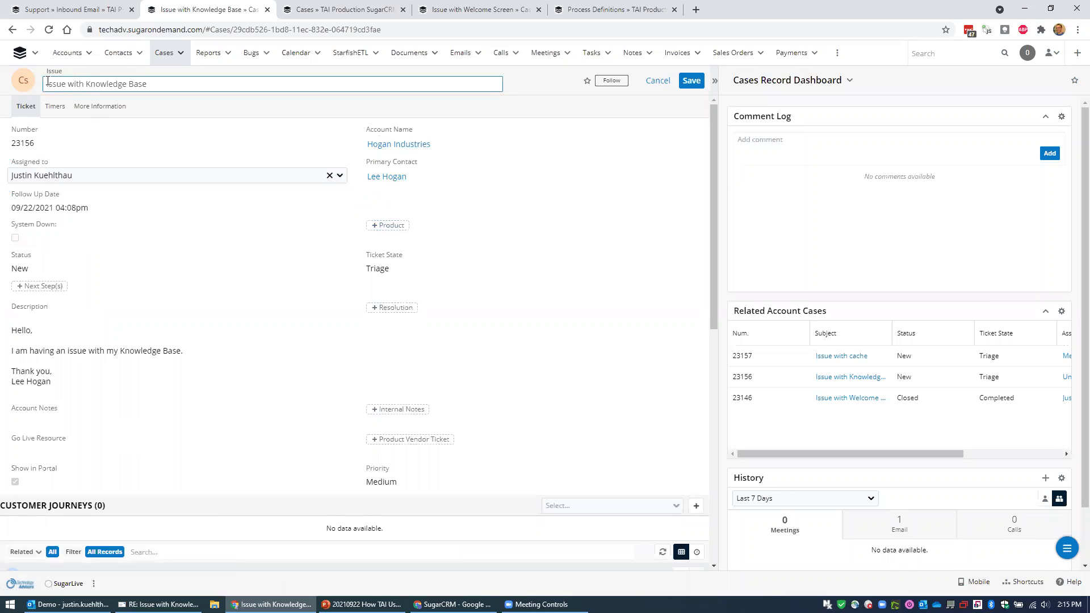
{"action": "type", "text": "Hogan Industries -"}
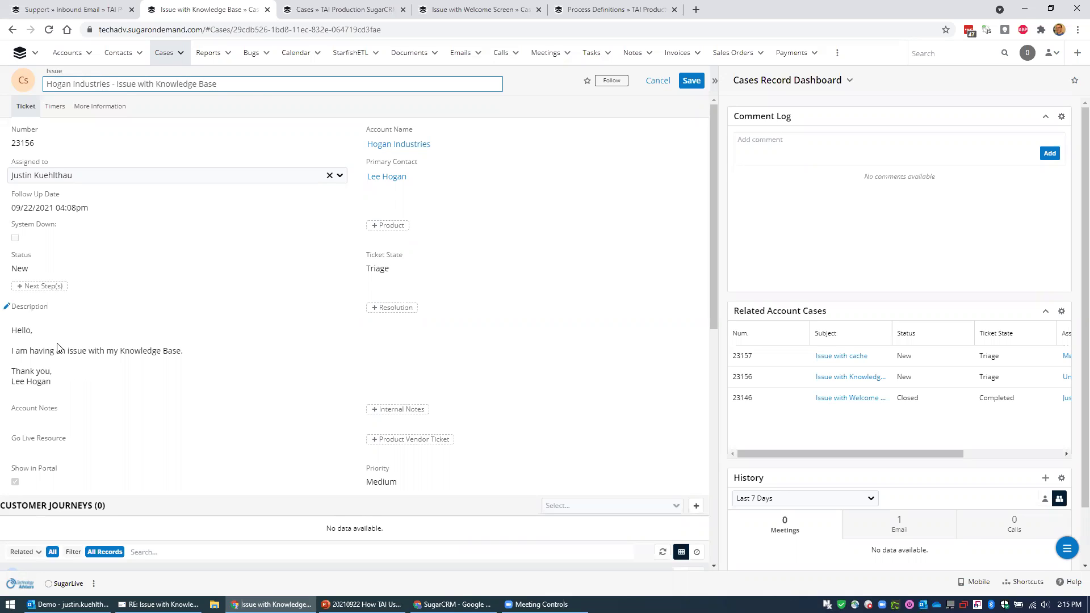
{"action": "left_click", "coordinate": [685, 80]}
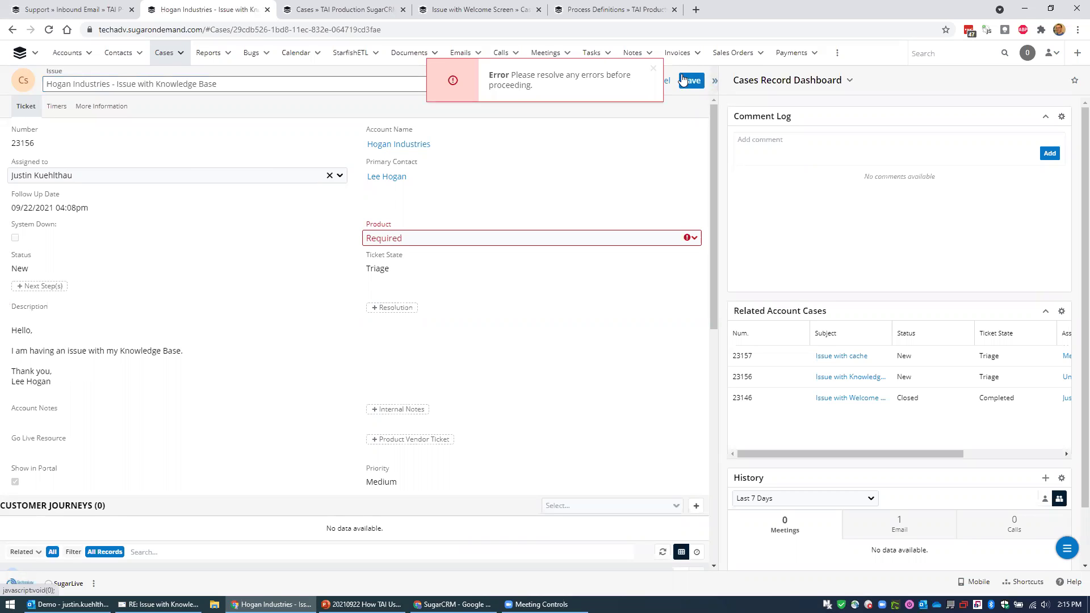
{"action": "left_click", "coordinate": [432, 238]}
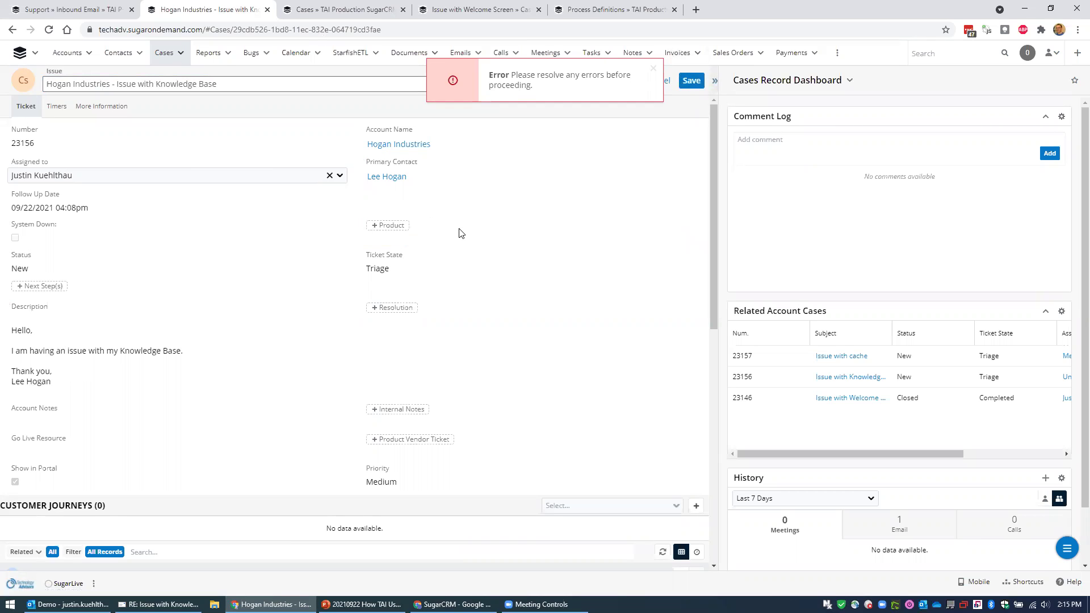
Set the case Product to SugarCRM and save the case.
{"action": "left_click", "coordinate": [399, 231]}
{"action": "type", "text": "sugar"}
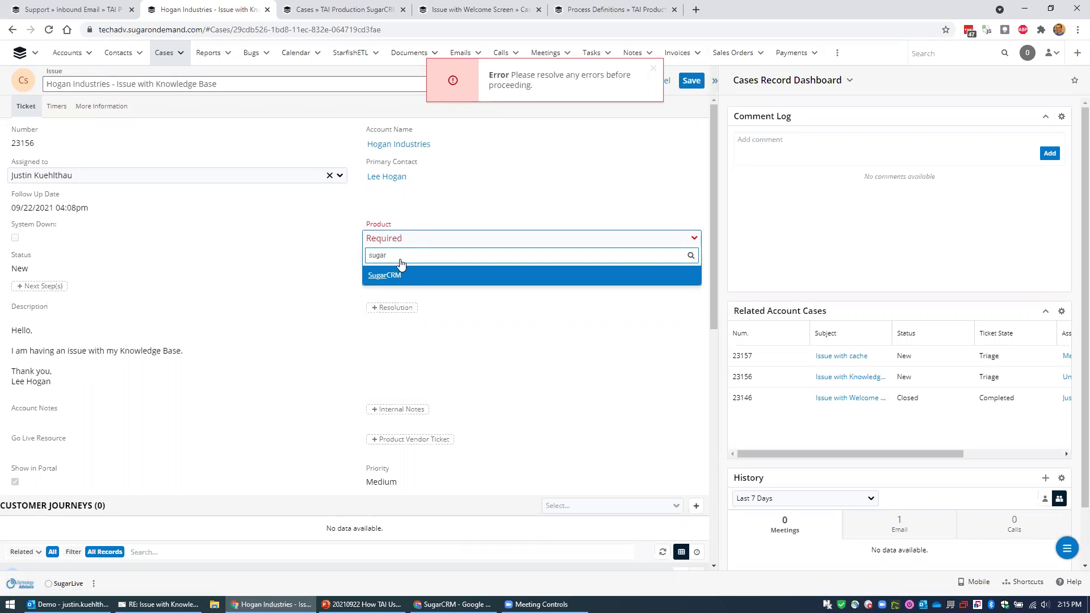
{"action": "left_click", "coordinate": [403, 275]}
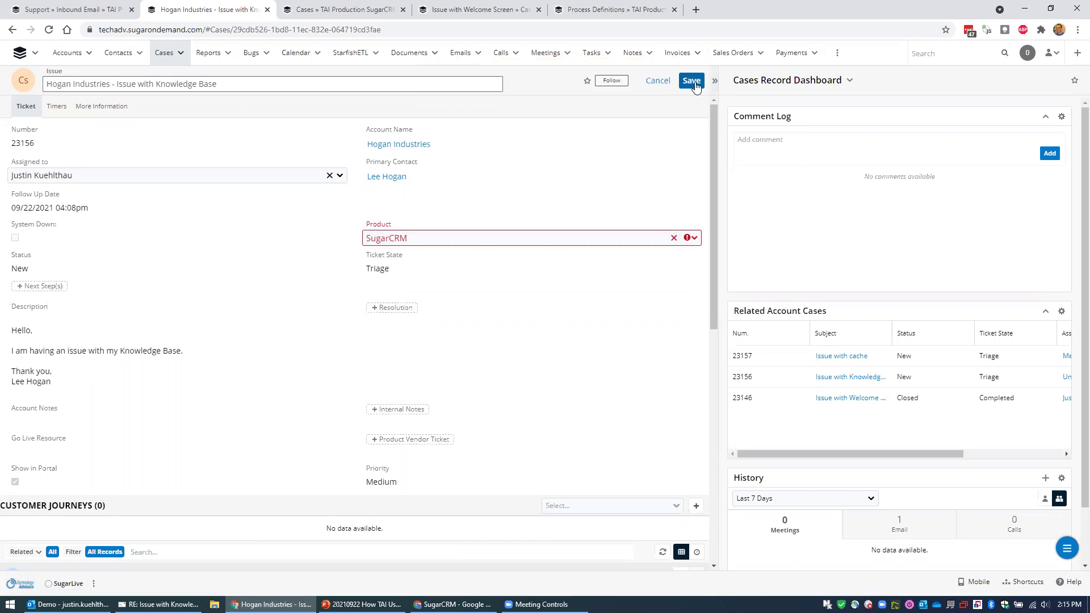
{"action": "left_click", "coordinate": [691, 81]}
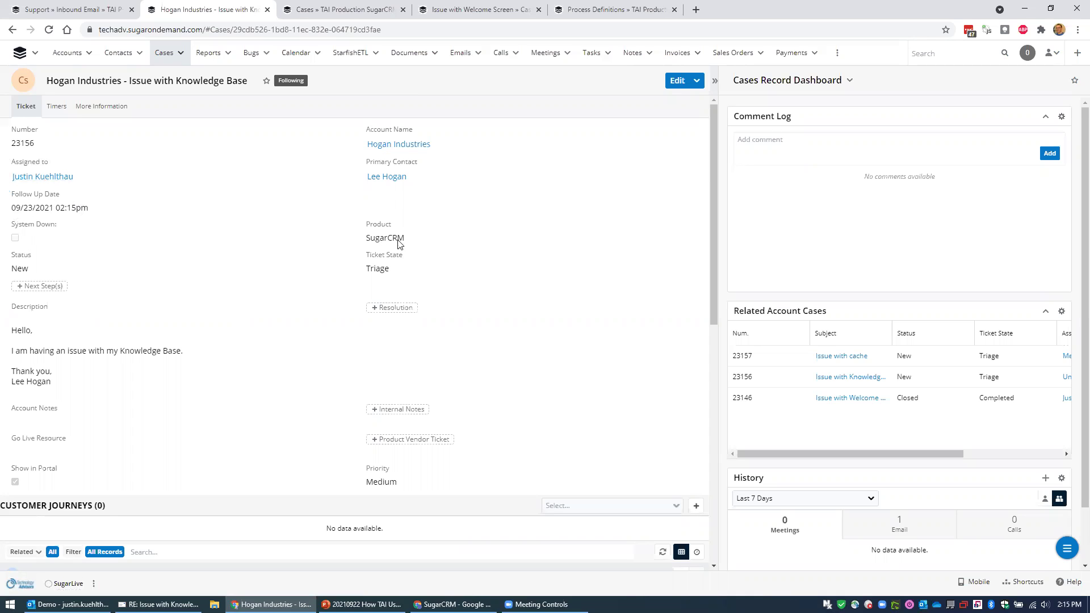
Review the case's first-response timers on the Timers tab.
{"action": "left_click", "coordinate": [58, 106]}
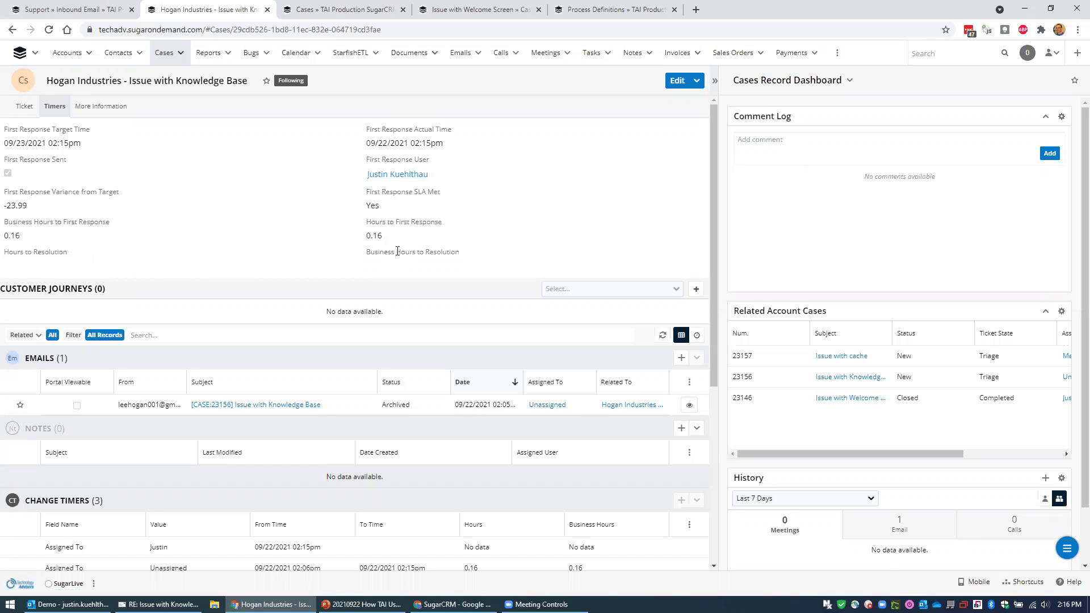
{"action": "scroll", "coordinate": [398, 251], "scroll_direction": "down", "scroll_amount": 3}
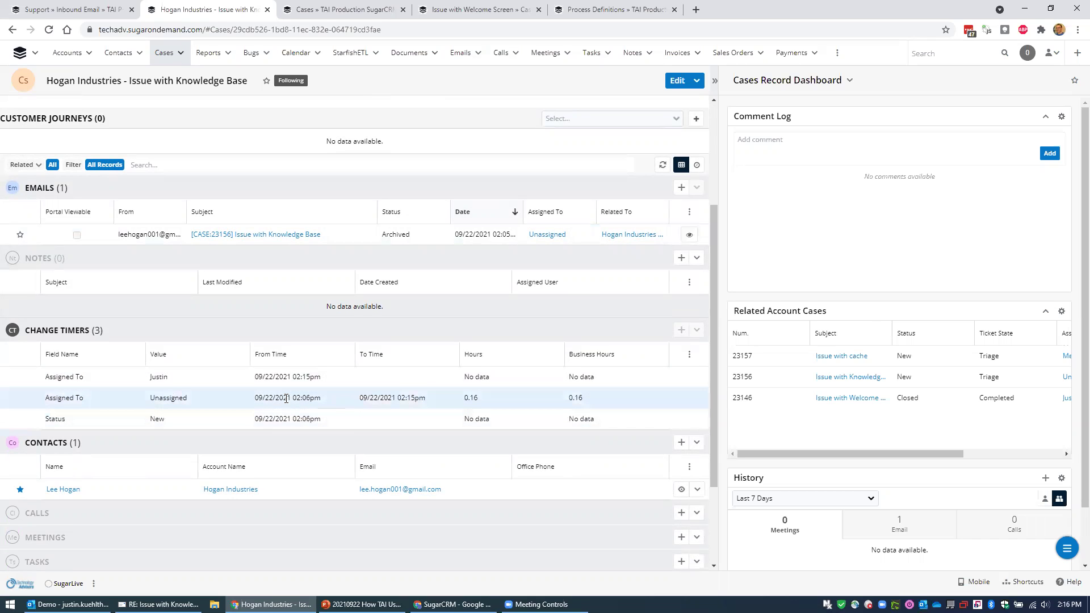
{"action": "scroll", "coordinate": [269, 409], "scroll_direction": "up", "scroll_amount": 3}
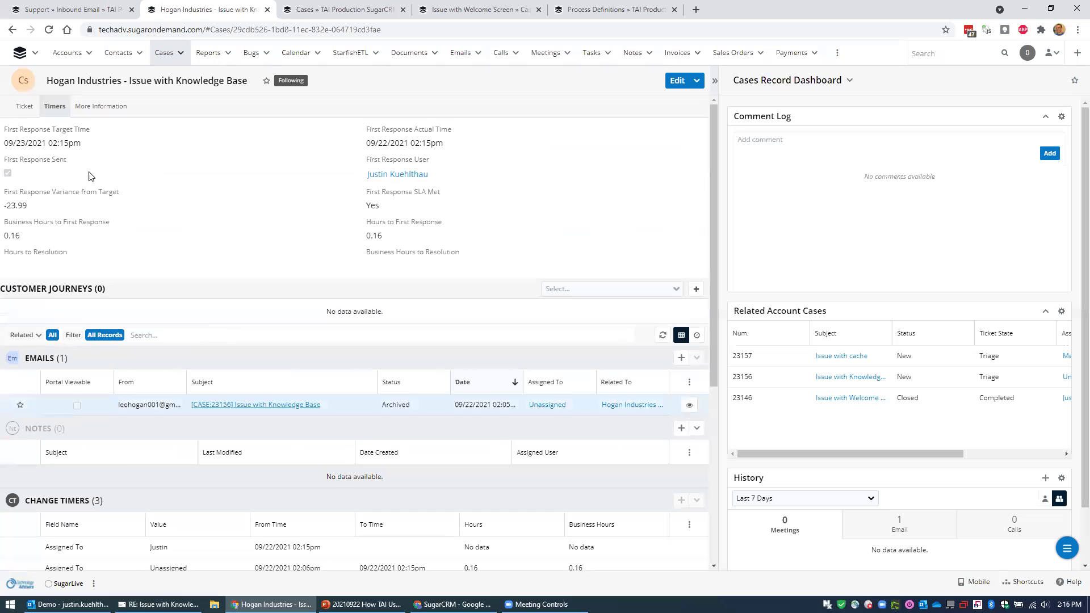
Return to the case's ticket fields and bring up the Outlook reply for case 23156.
{"action": "left_click", "coordinate": [24, 108]}
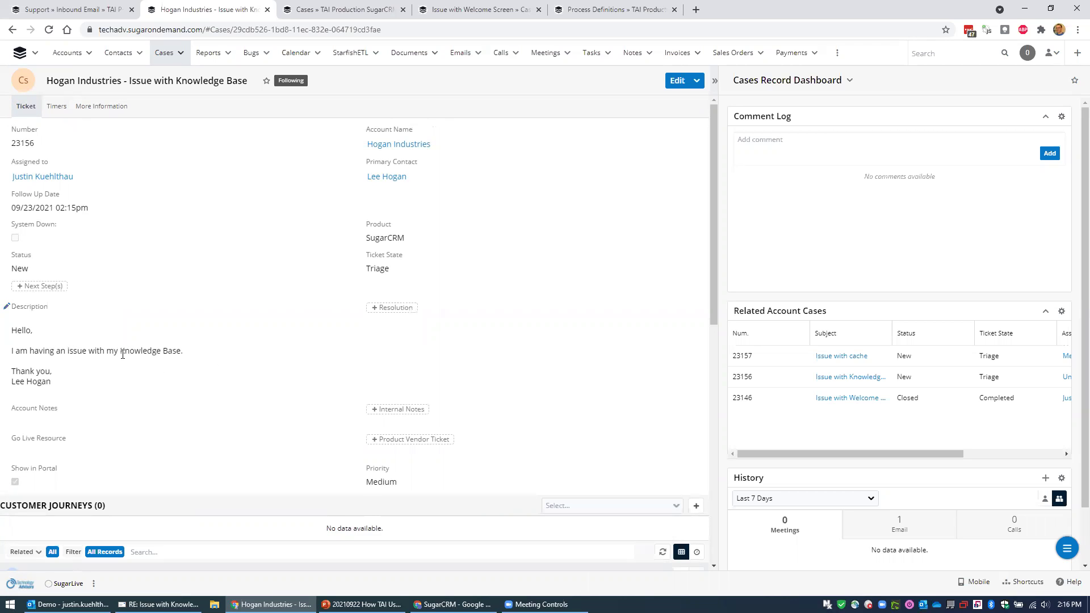
{"action": "scroll", "coordinate": [122, 354], "scroll_direction": "down", "scroll_amount": 5}
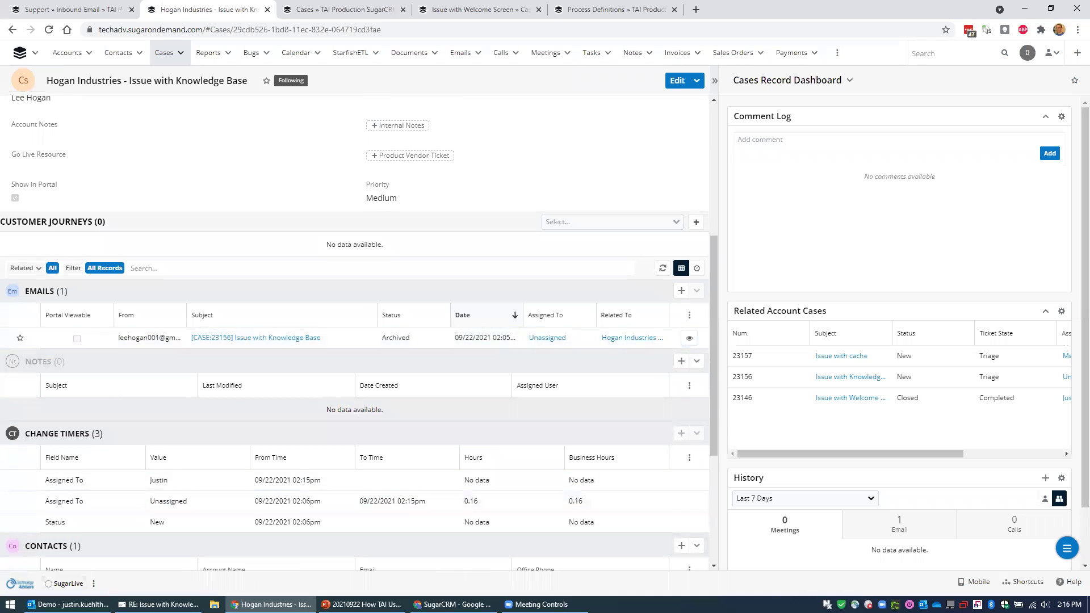
{"action": "left_click", "coordinate": [159, 603]}
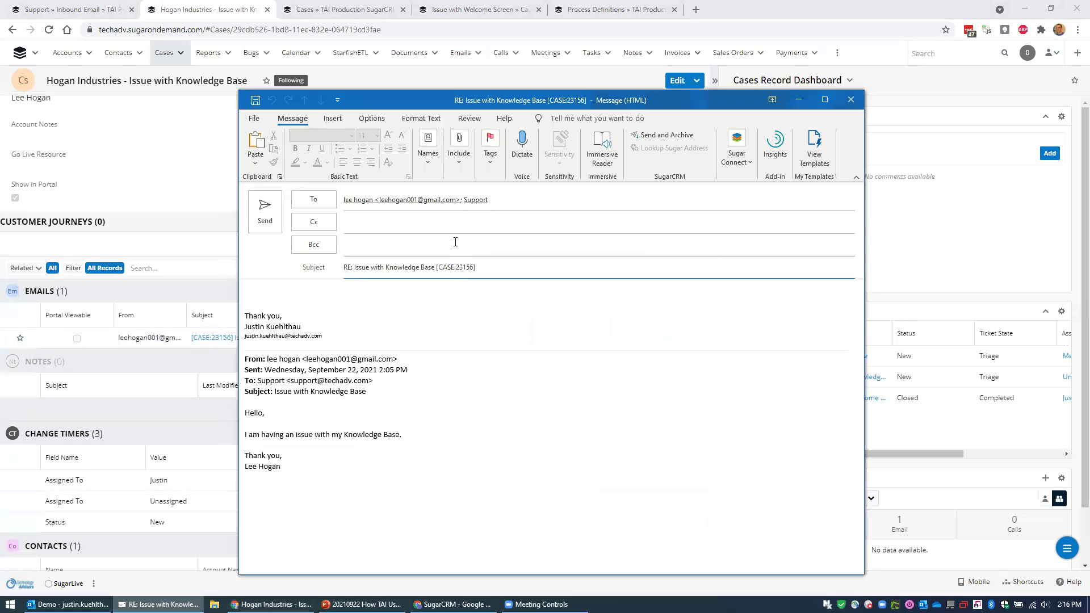
Greet the customer, write 'Thank you for the question. I'll look into it.' and send.
{"action": "left_click", "coordinate": [349, 291]}
{"action": "type", "text": "Hi Lee,"}
{"action": "key", "text": "Return"}
{"action": "key", "text": "Return"}
{"action": "type", "text": "Than"}
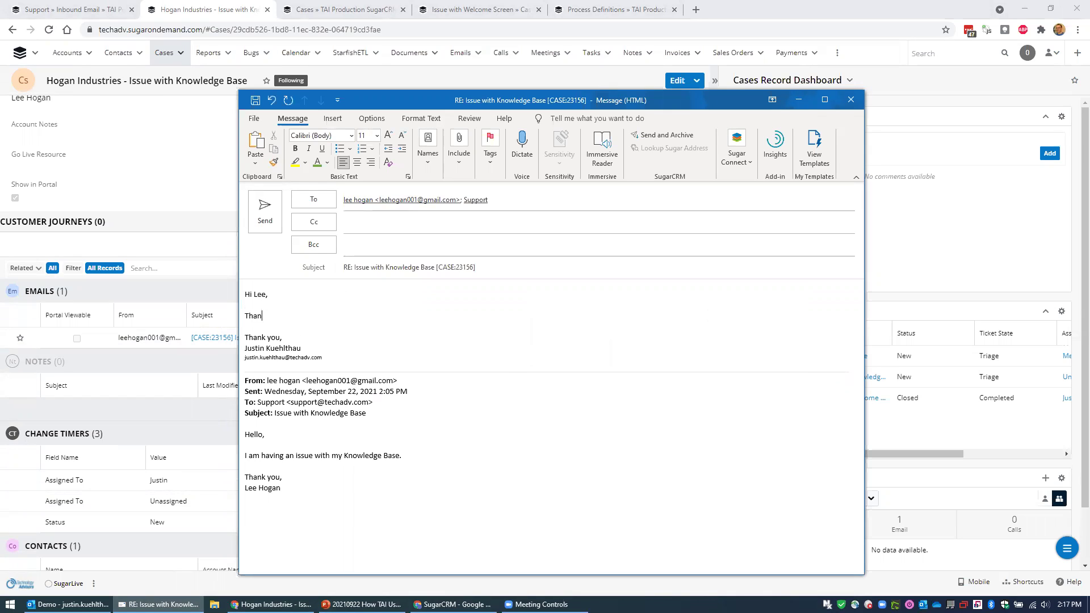
{"action": "type", "text": "k you for the question.  I'll look into it."}
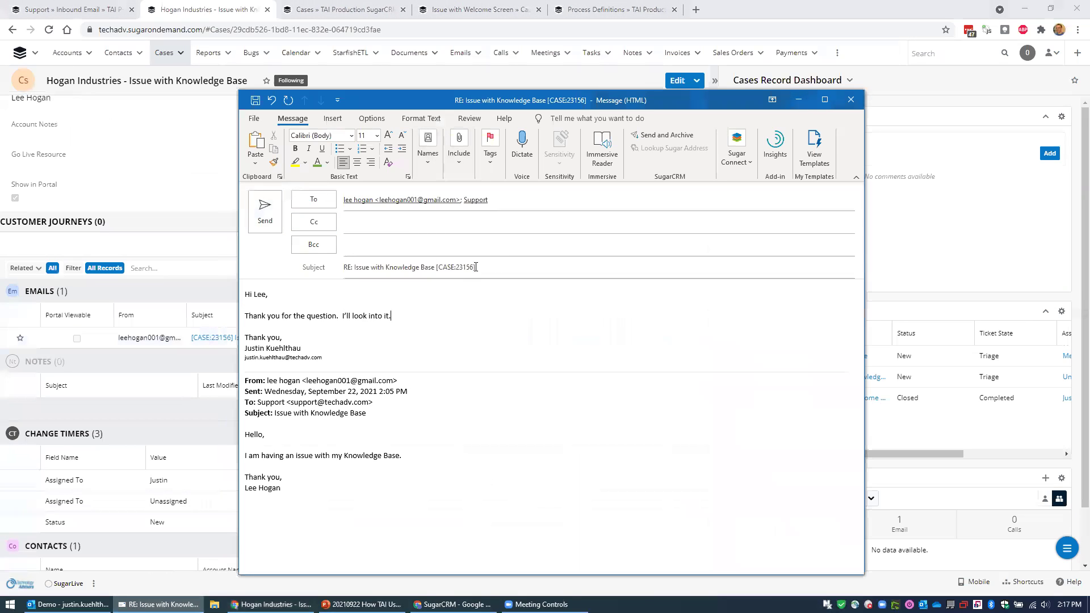
{"action": "left_click", "coordinate": [265, 211]}
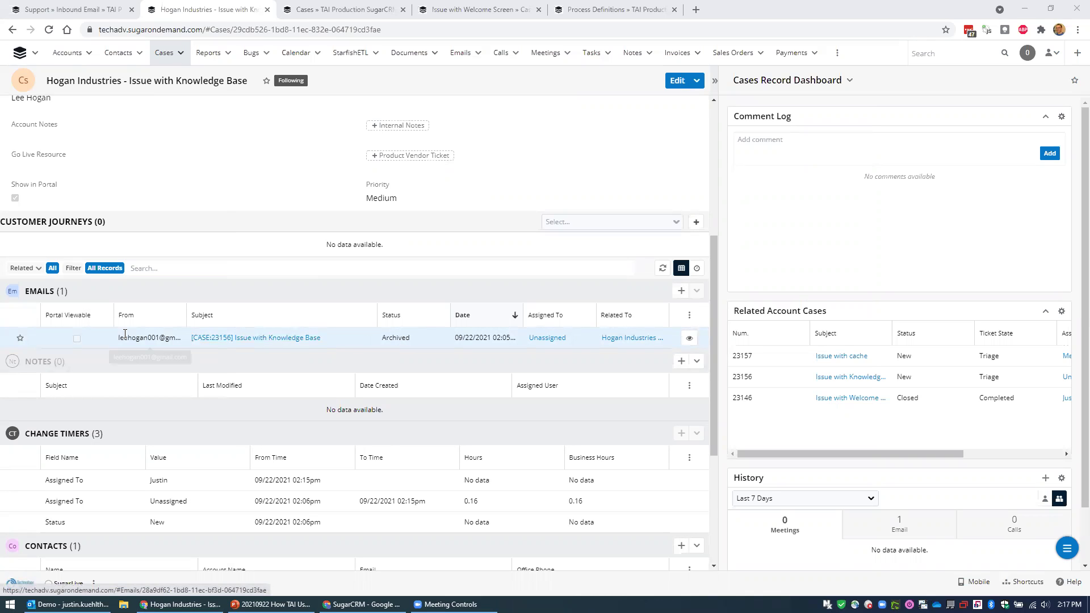
Open the archived case 23156 email and start a Reply All to it.
{"action": "left_click", "coordinate": [282, 339]}
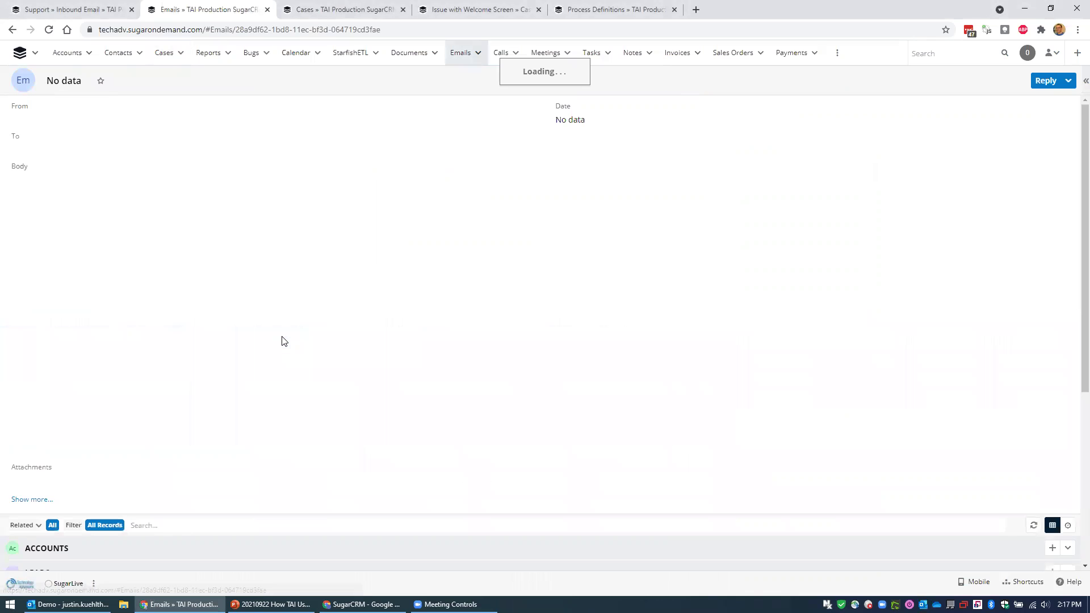
{"action": "left_click", "coordinate": [1043, 82]}
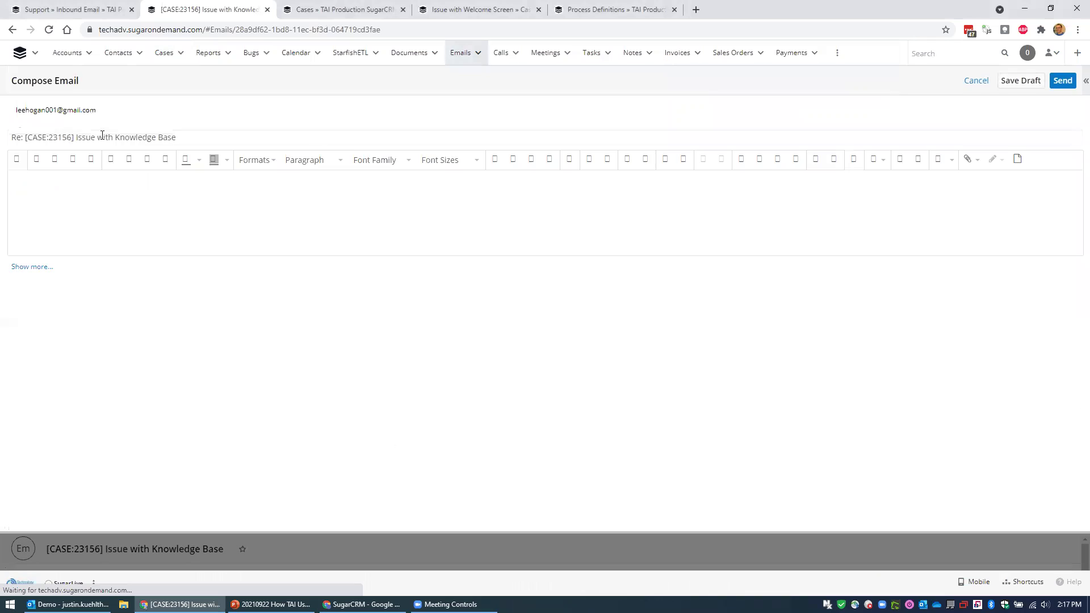
{"action": "left_click", "coordinate": [975, 81]}
{"action": "left_click", "coordinate": [1067, 81]}
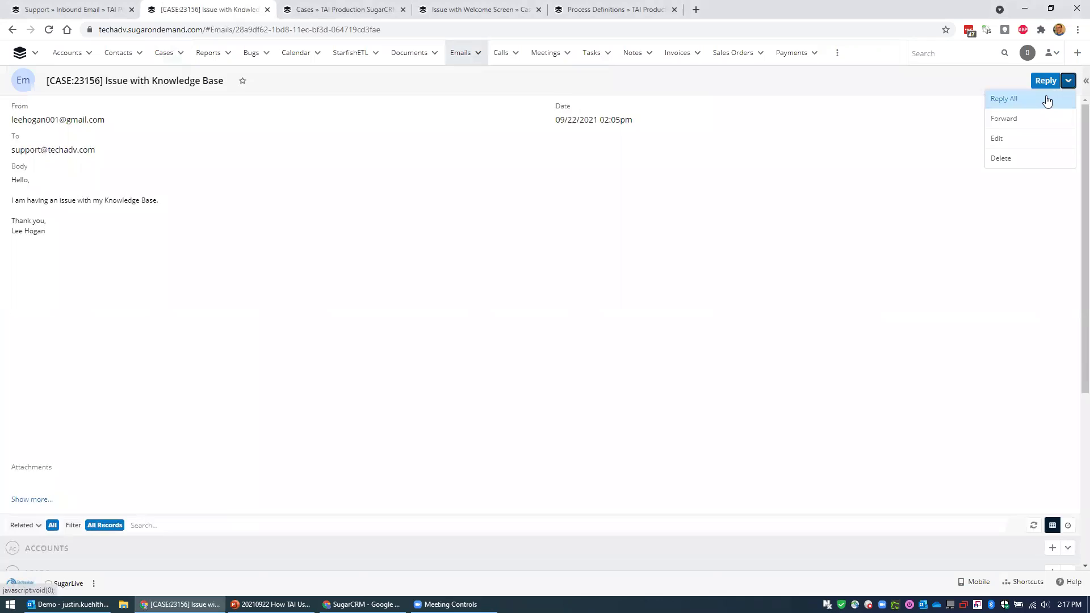
{"action": "left_click", "coordinate": [1047, 100]}
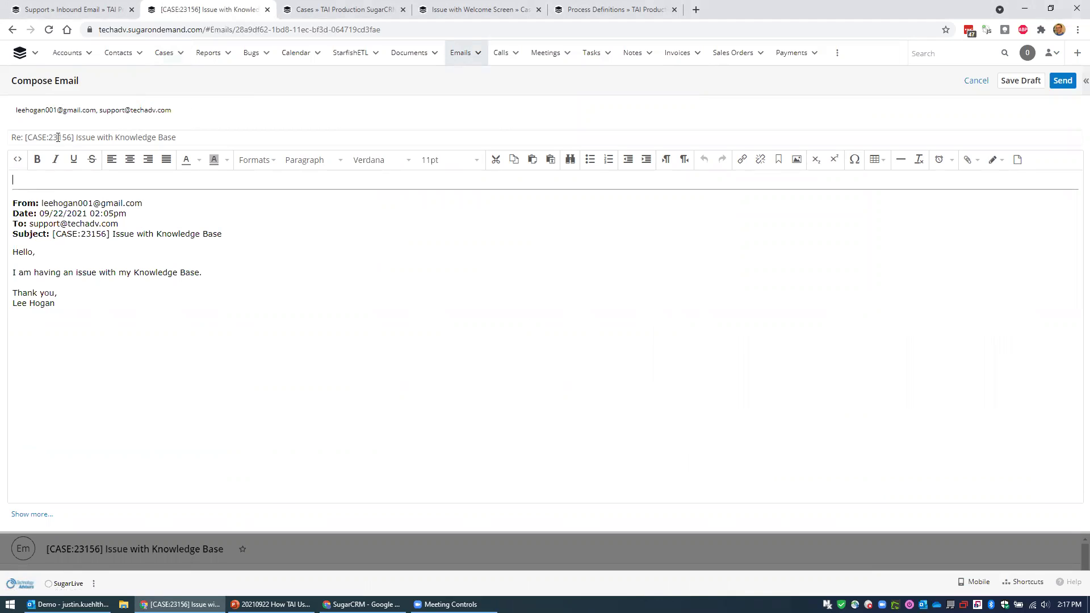
Write a greeting to the contact and 'Thank you!' above the quoted email, then send.
{"action": "left_click_drag", "start_coordinate": [73, 136], "coordinate": [26, 137]}
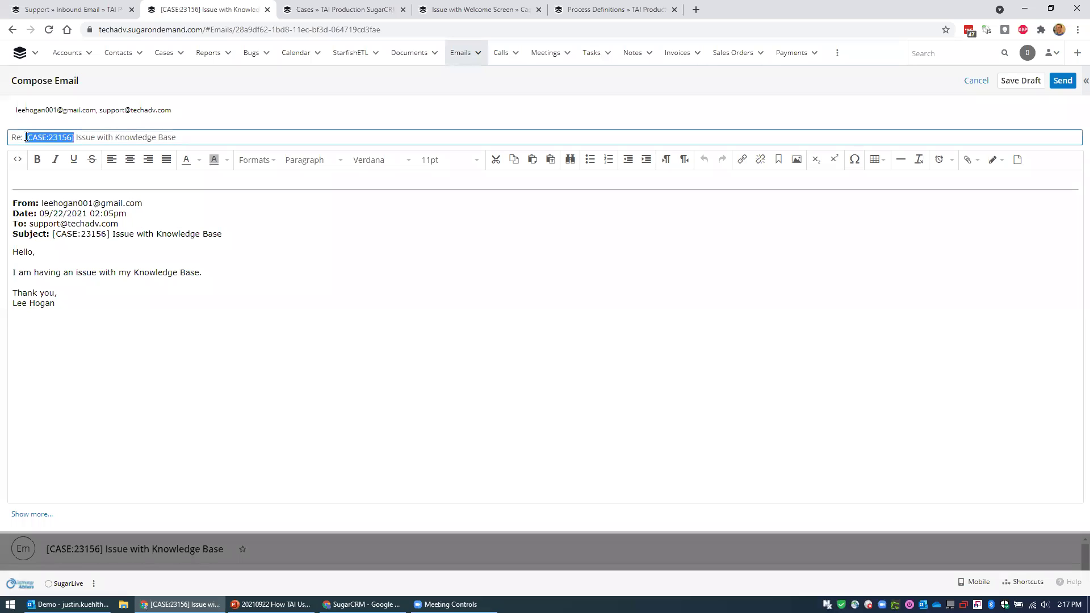
{"action": "left_click", "coordinate": [63, 176]}
{"action": "key", "text": "Return"}
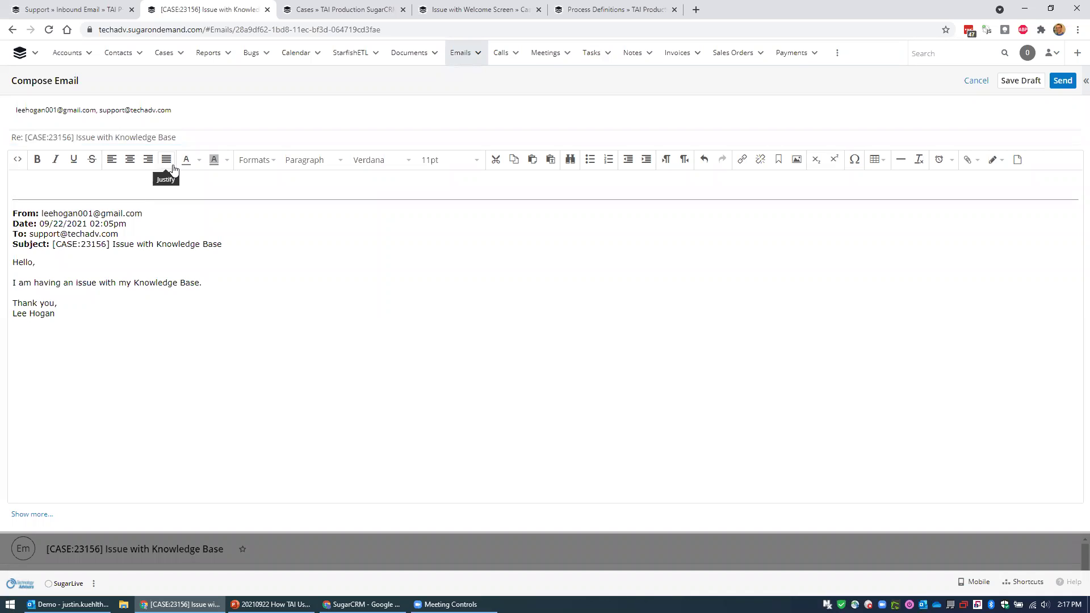
{"action": "type", "text": "Hello Lee,"}
{"action": "key", "text": "Return"}
{"action": "key", "text": "Return"}
{"action": "type", "text": "Thank you!"}
{"action": "left_click", "coordinate": [1061, 81]}
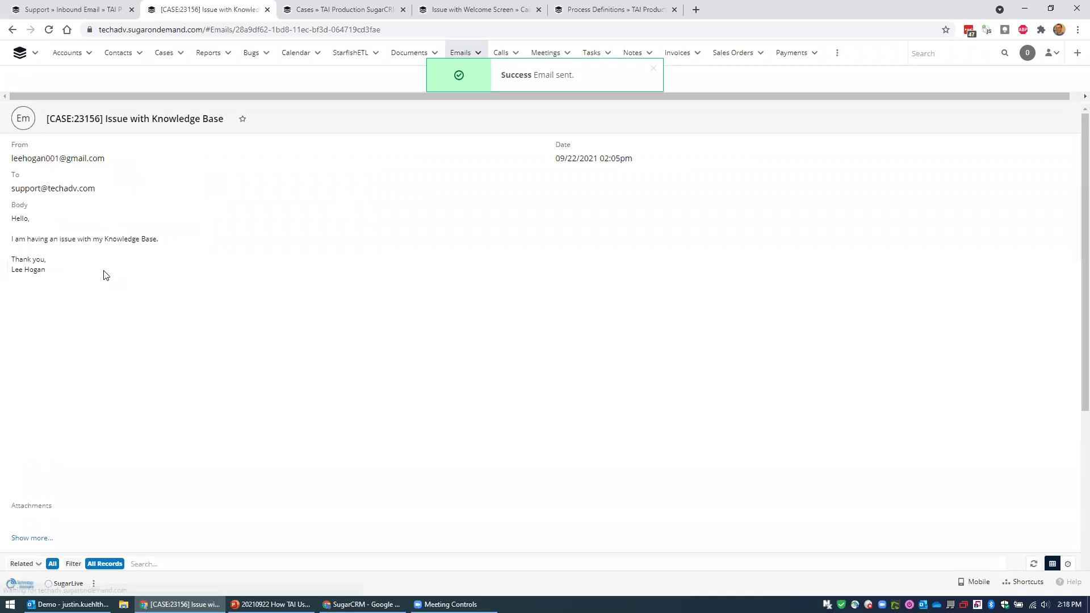
Dismiss the email-sent toast and reopen 'Hogan Industries - Issue with Knowledge Base' from recent Cases.
{"action": "left_click", "coordinate": [652, 68]}
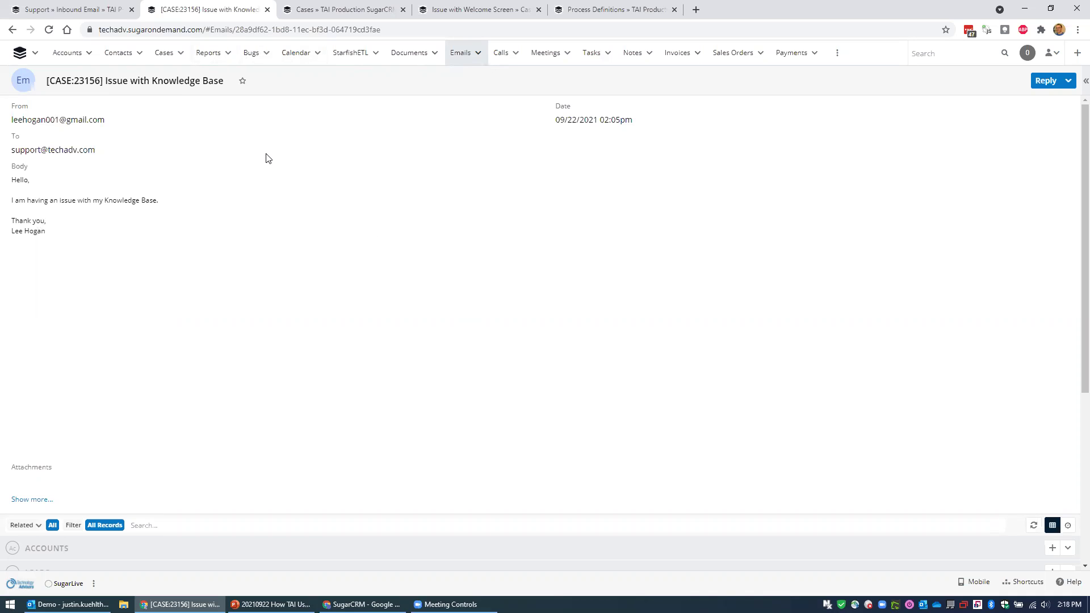
{"action": "left_click", "coordinate": [180, 54]}
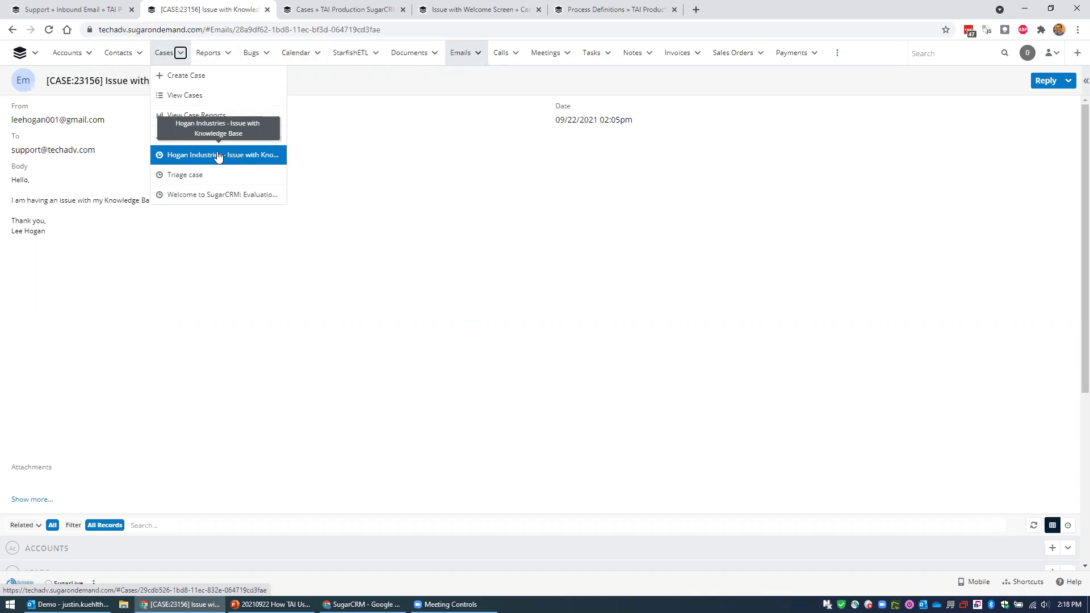
{"action": "left_click", "coordinate": [223, 159]}
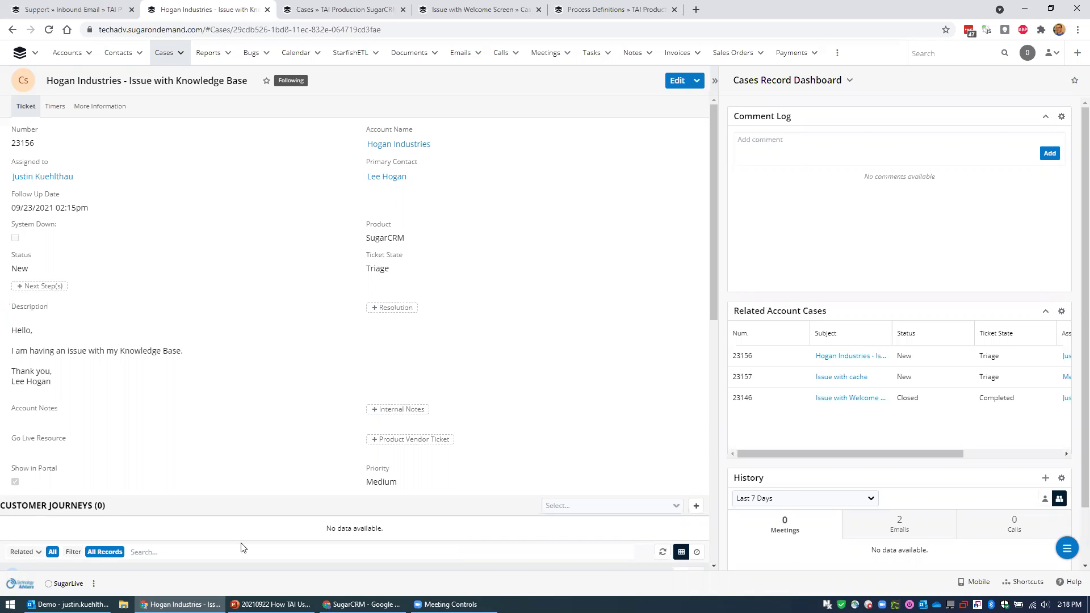
Return to PowerPoint and advance from slide 6 to slide 8, 'Customer Responses'.
{"action": "key", "text": "alt+Tab"}
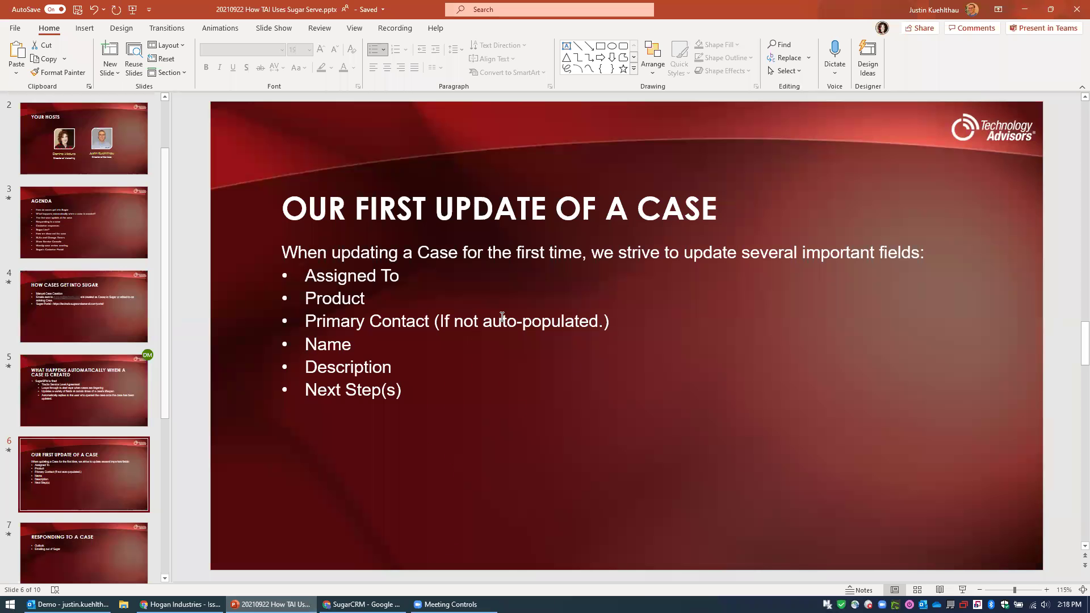
{"action": "key", "text": "Page_Down"}
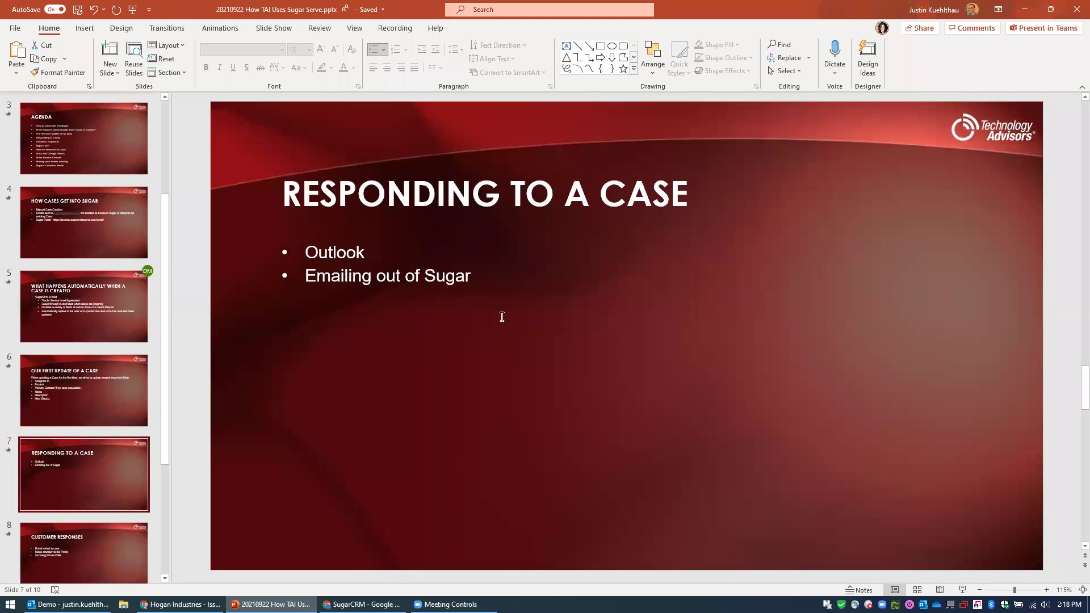
{"action": "key", "text": "Page_Down"}
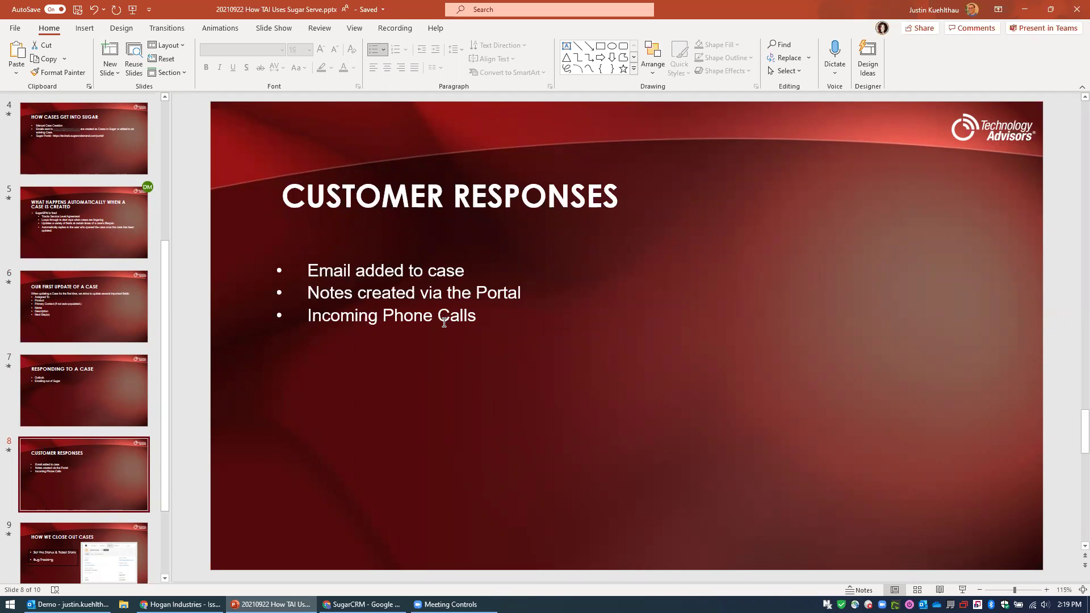
Open the Hogan Industries [CASE:23156] acknowledgement email in Gmail, discarding a started reply.
{"action": "left_click", "coordinate": [361, 603]}
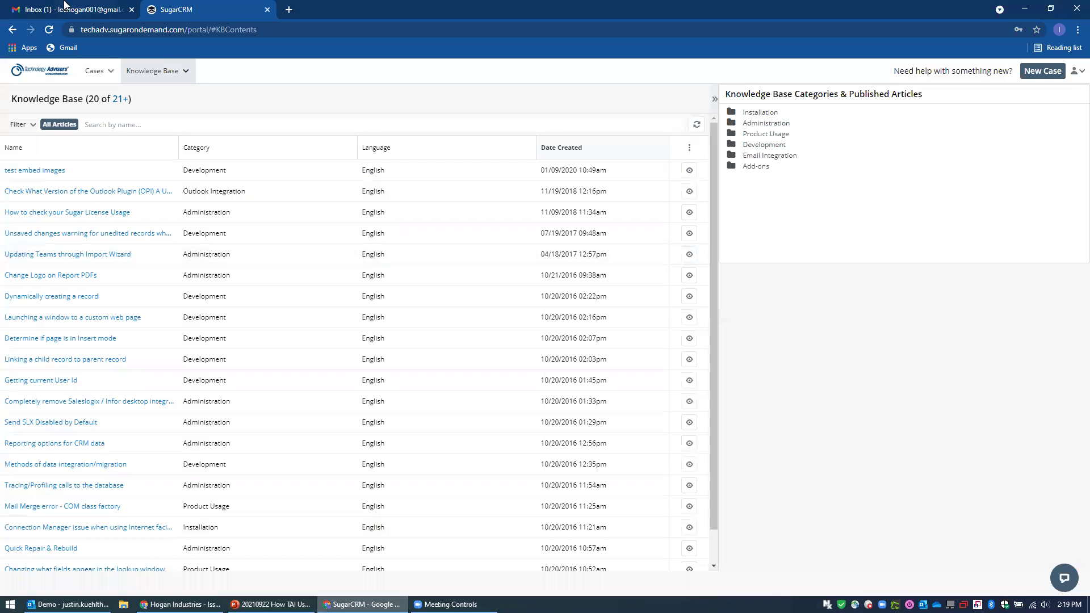
{"action": "left_click", "coordinate": [64, 8]}
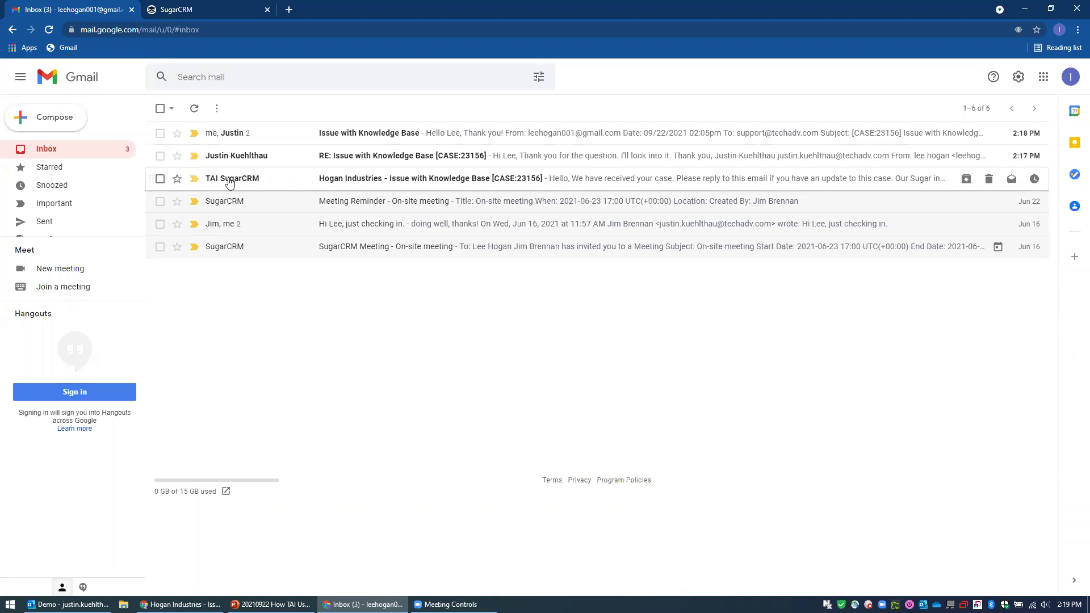
{"action": "left_click", "coordinate": [488, 180]}
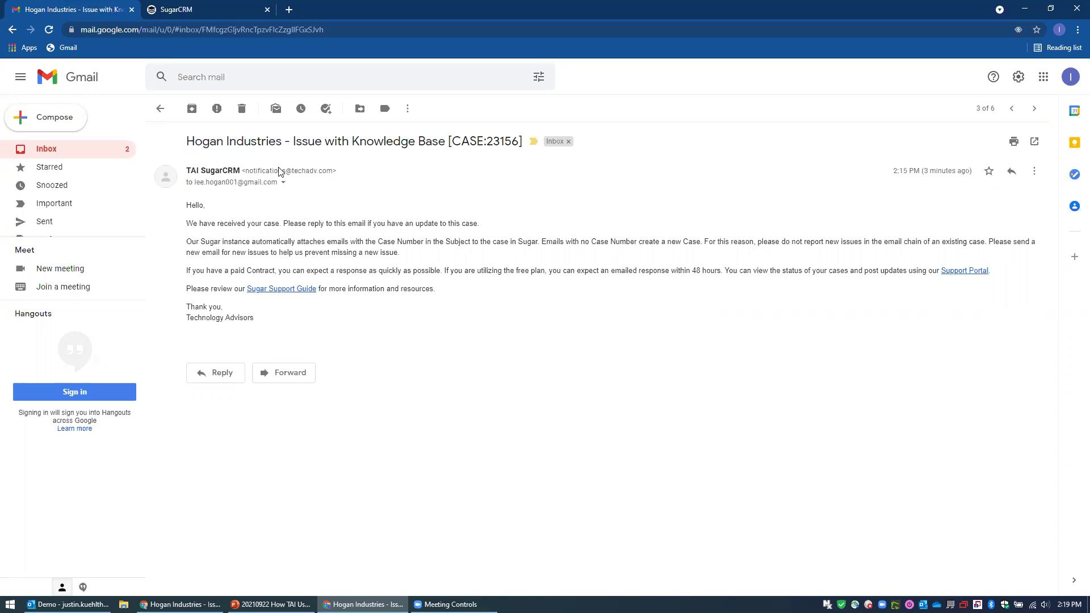
{"action": "left_click", "coordinate": [1009, 172]}
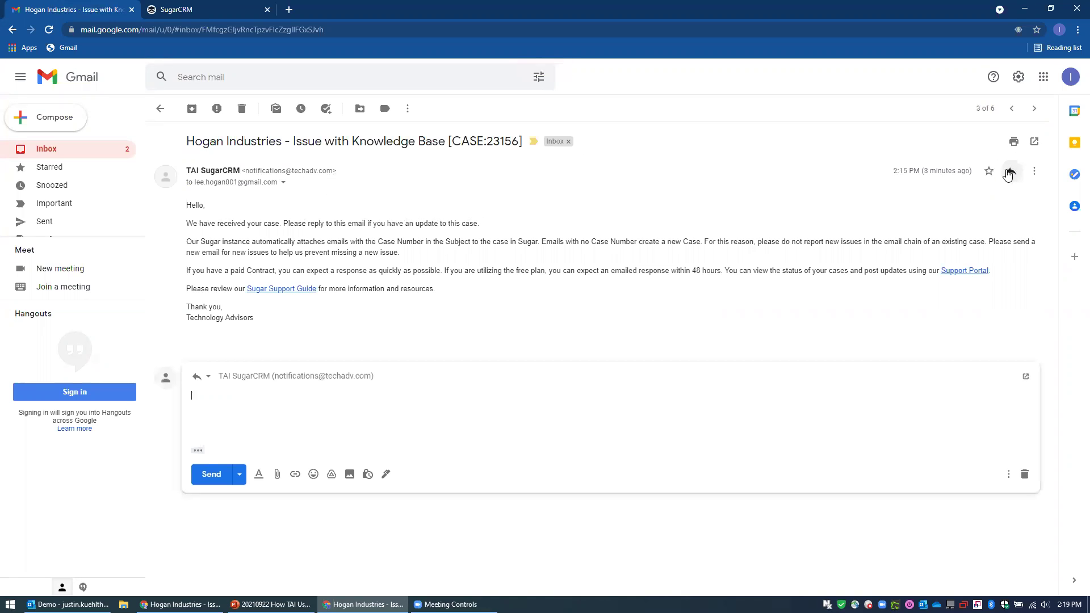
{"action": "left_click", "coordinate": [1024, 474]}
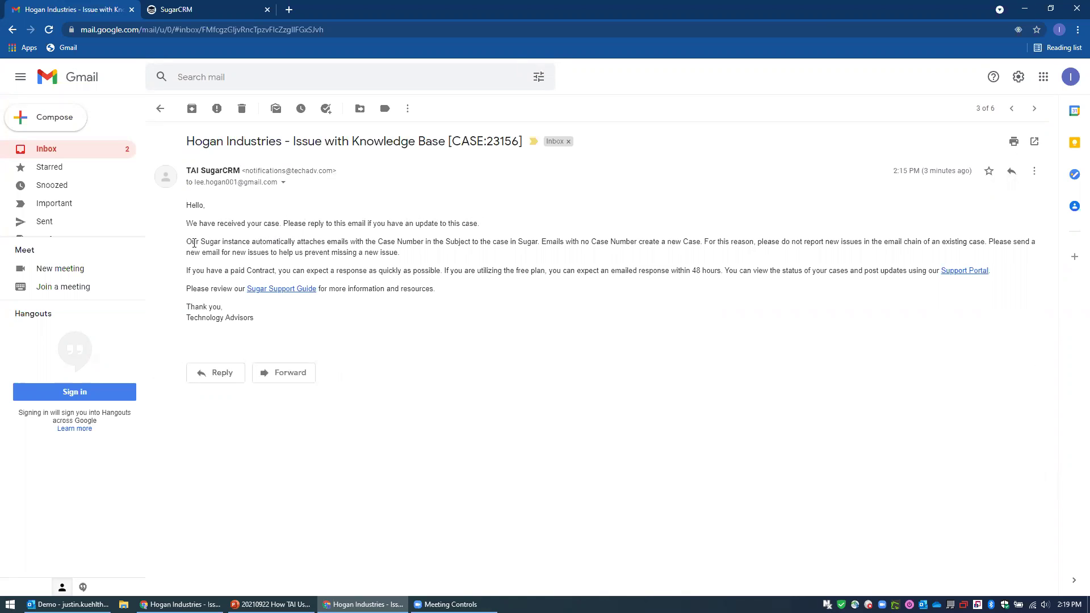
Highlight the case-number and Contract response-time paragraphs, then follow the Sugar Support Guide link.
{"action": "left_click_drag", "start_coordinate": [187, 243], "coordinate": [414, 252]}
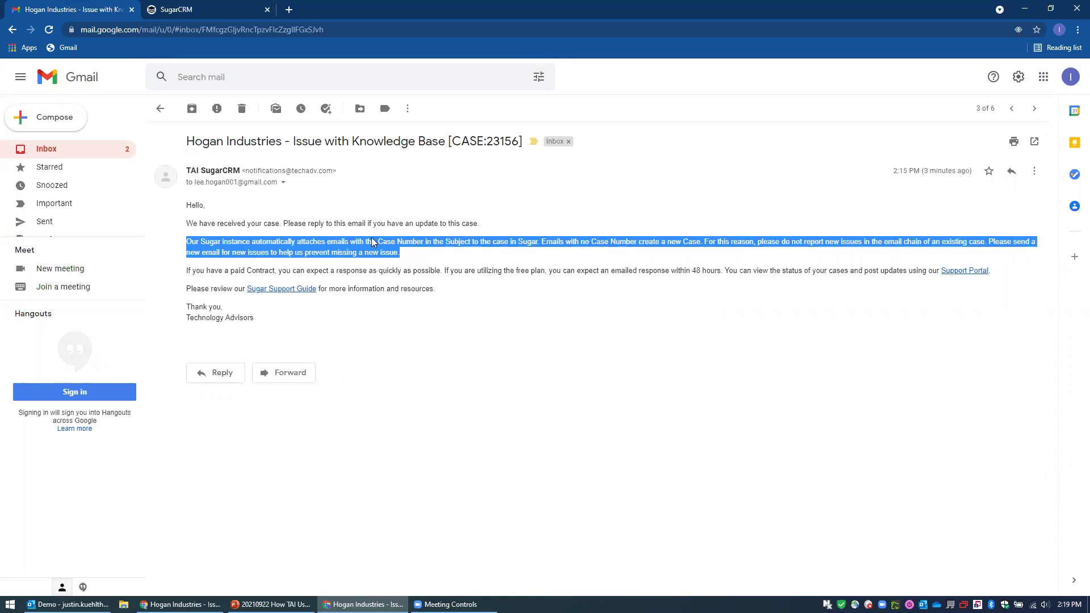
{"action": "left_click", "coordinate": [412, 256]}
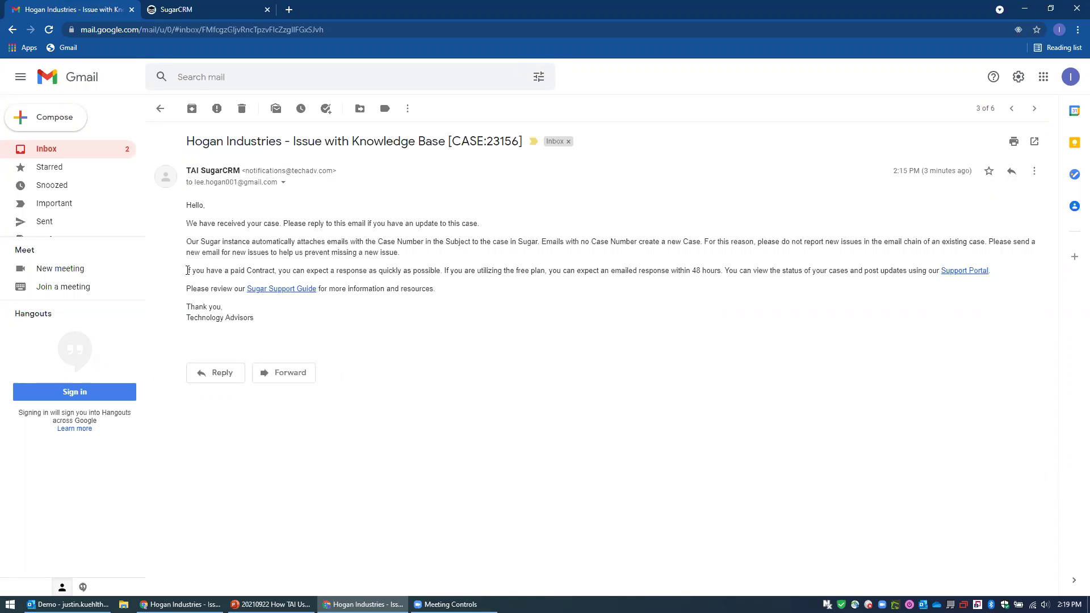
{"action": "left_click_drag", "start_coordinate": [191, 270], "coordinate": [1003, 273]}
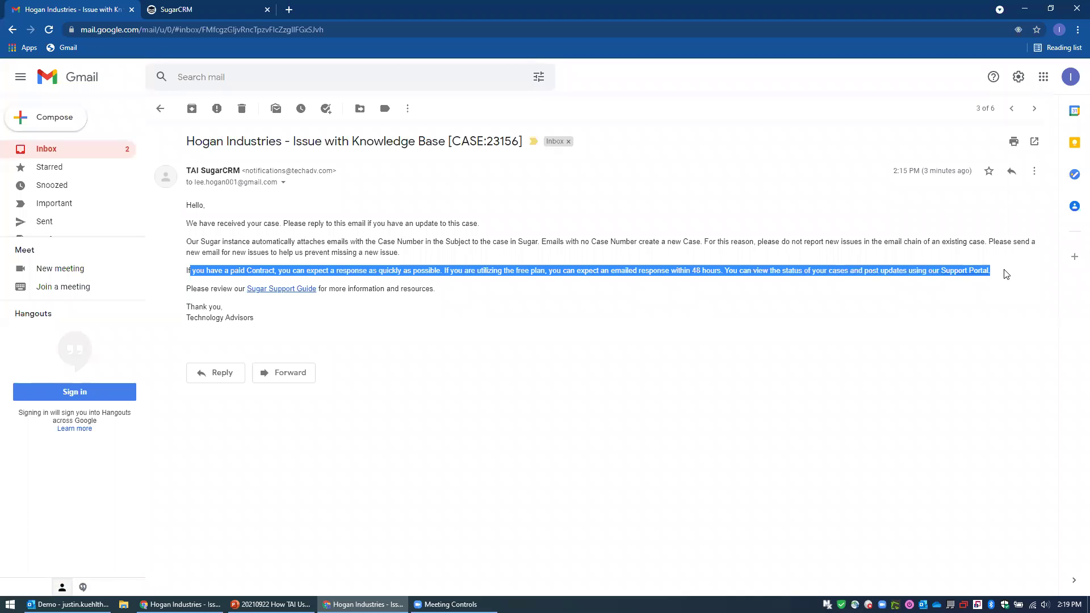
{"action": "left_click", "coordinate": [1004, 274]}
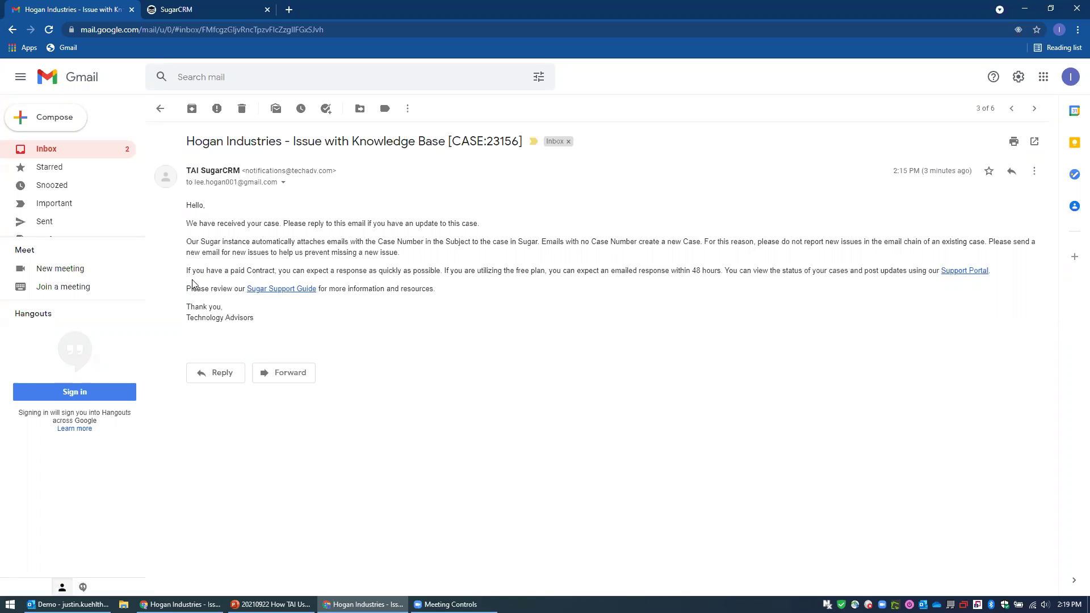
{"action": "left_click", "coordinate": [295, 290]}
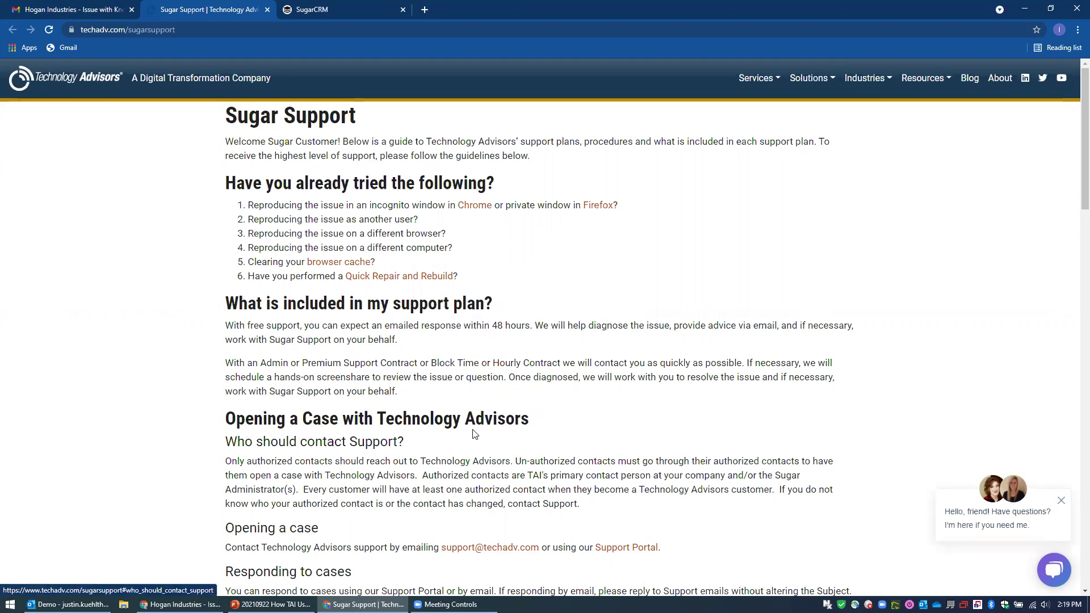
Scroll through the Technology Advisors Sugar Support guide down to its footer.
{"action": "scroll", "coordinate": [477, 428], "scroll_direction": "down", "scroll_amount": 1}
{"action": "scroll", "coordinate": [477, 428], "scroll_direction": "down", "scroll_amount": 3}
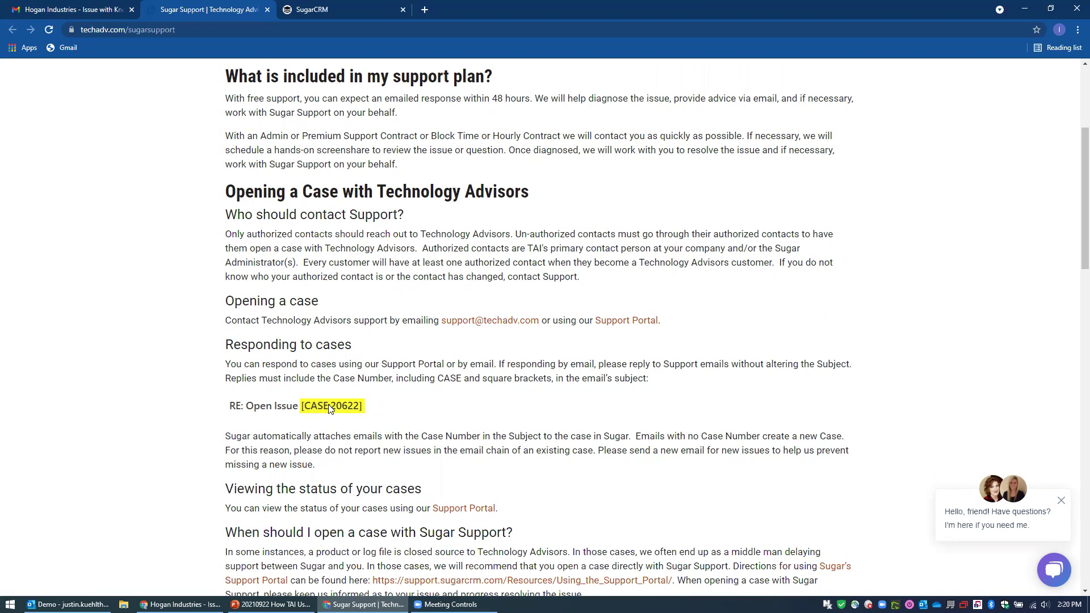
{"action": "scroll", "coordinate": [329, 408], "scroll_direction": "down", "scroll_amount": 2}
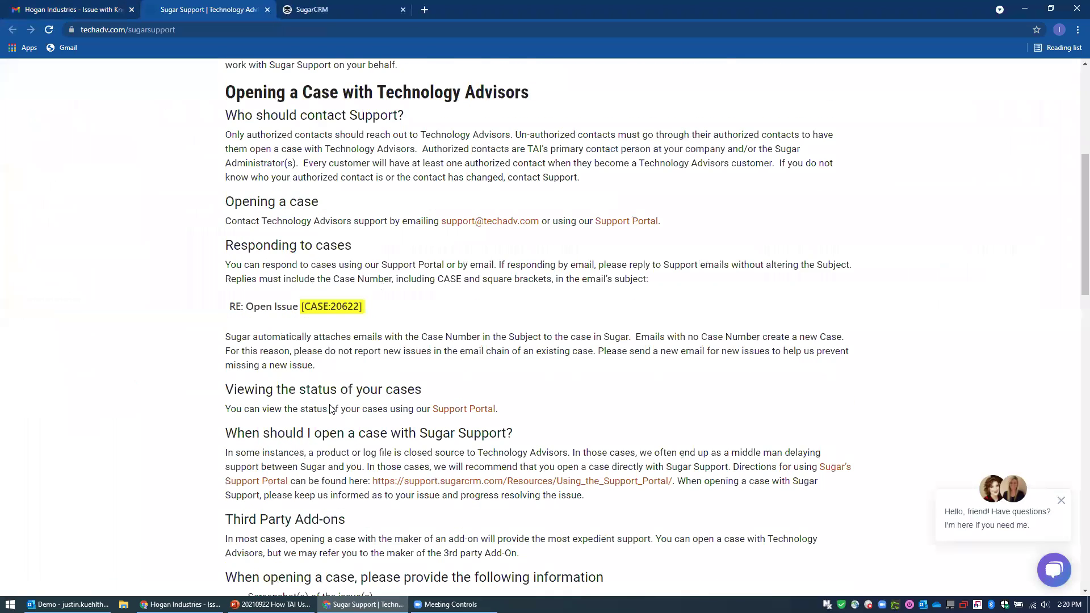
{"action": "scroll", "coordinate": [330, 408], "scroll_direction": "down", "scroll_amount": 6}
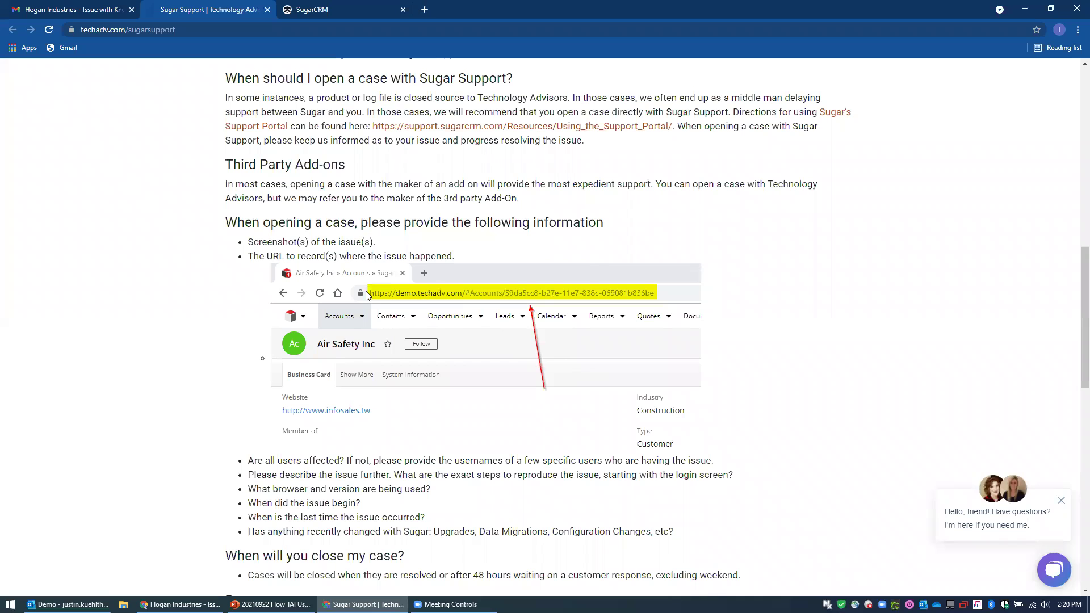
{"action": "scroll", "coordinate": [546, 345], "scroll_direction": "down", "scroll_amount": 1}
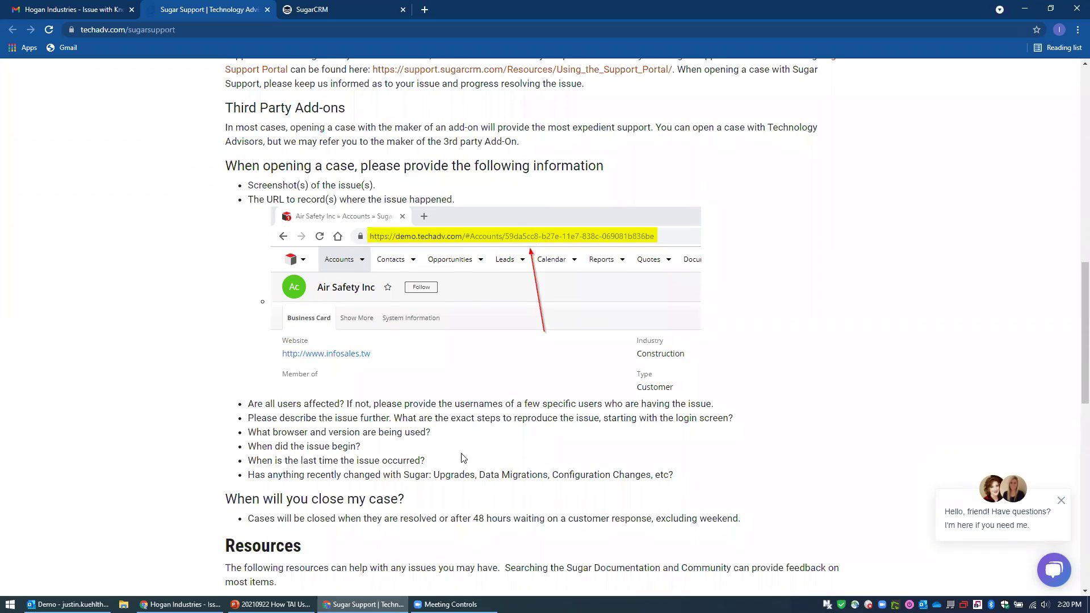
{"action": "scroll", "coordinate": [356, 419], "scroll_direction": "down", "scroll_amount": 6}
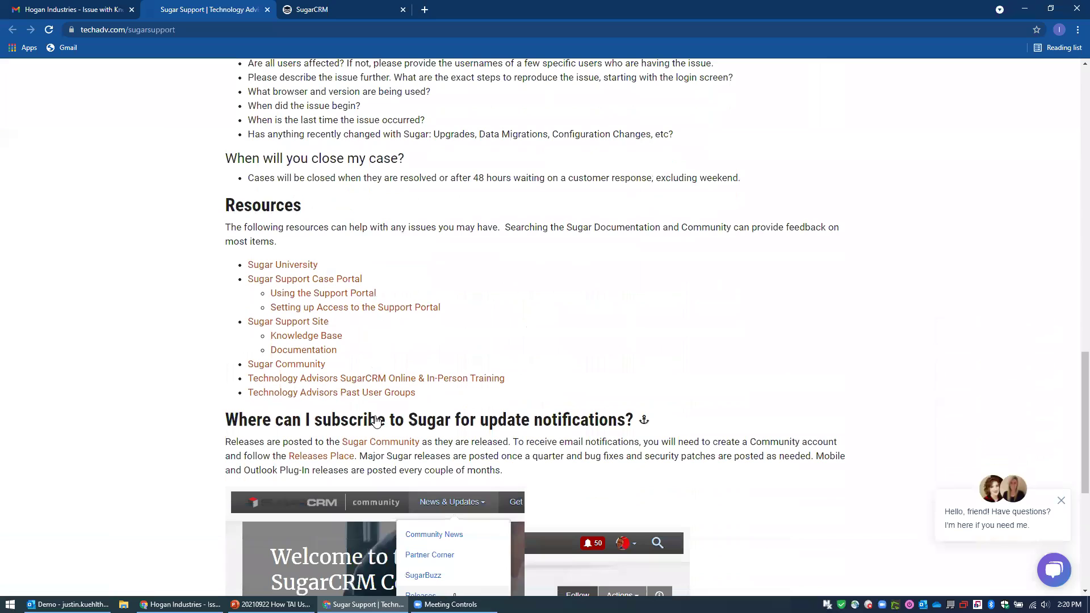
{"action": "scroll", "coordinate": [455, 416], "scroll_direction": "down", "scroll_amount": 6}
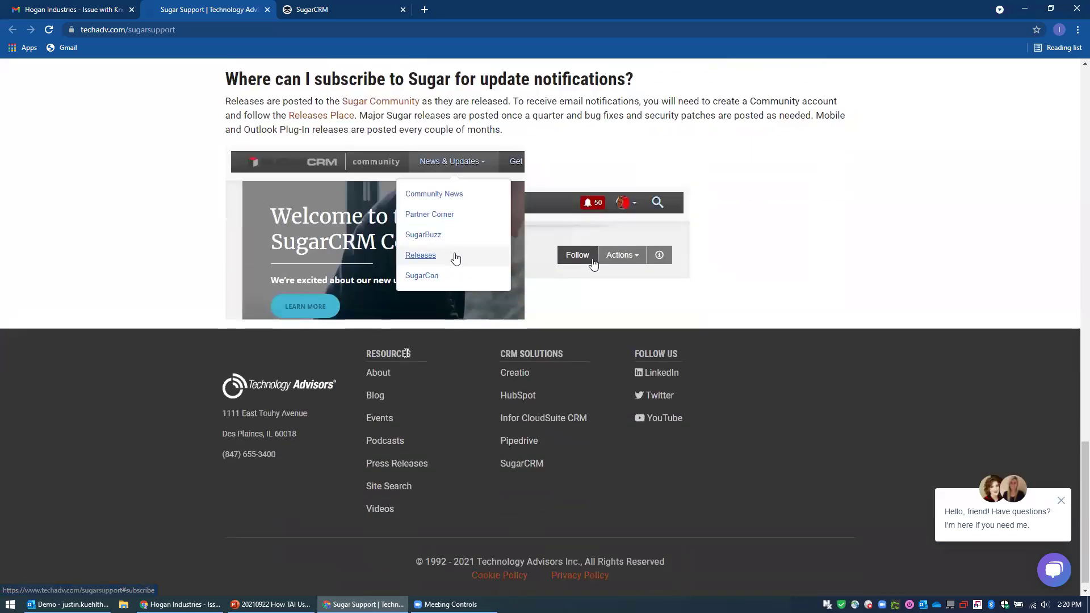
Close the guide and check the Issue with Knowledge Base threads for the rep's 'Thank you!' reply.
{"action": "middle_click", "coordinate": [218, 9]}
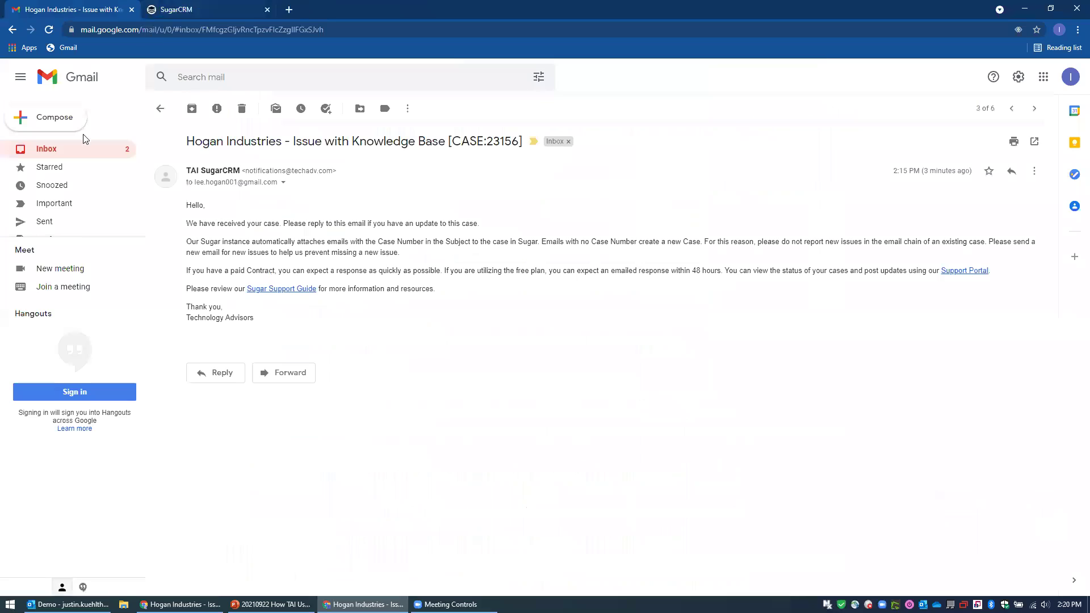
{"action": "left_click", "coordinate": [55, 149]}
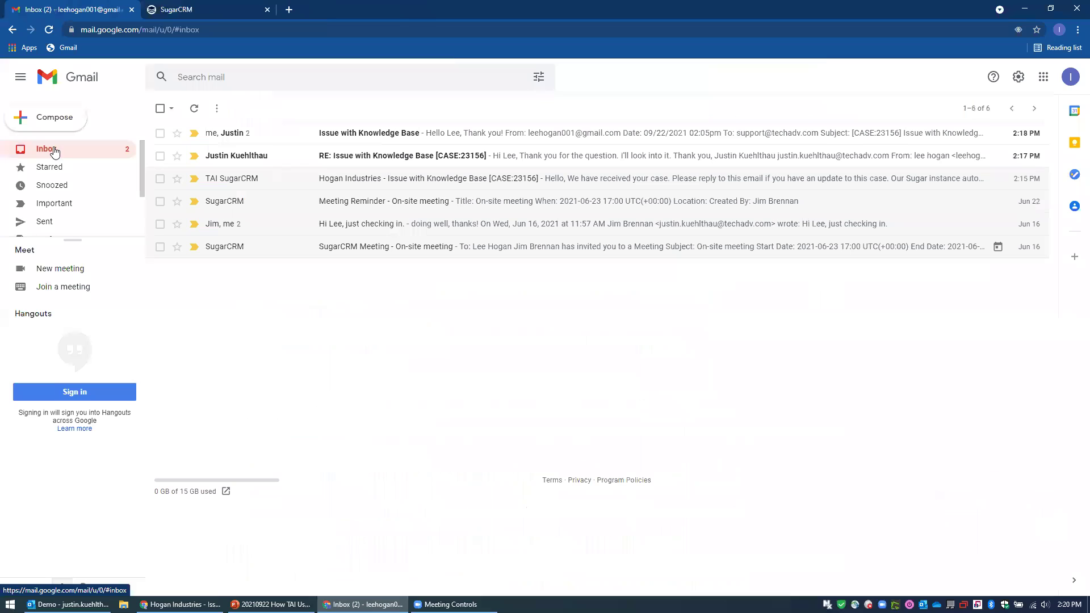
{"action": "left_click", "coordinate": [351, 165]}
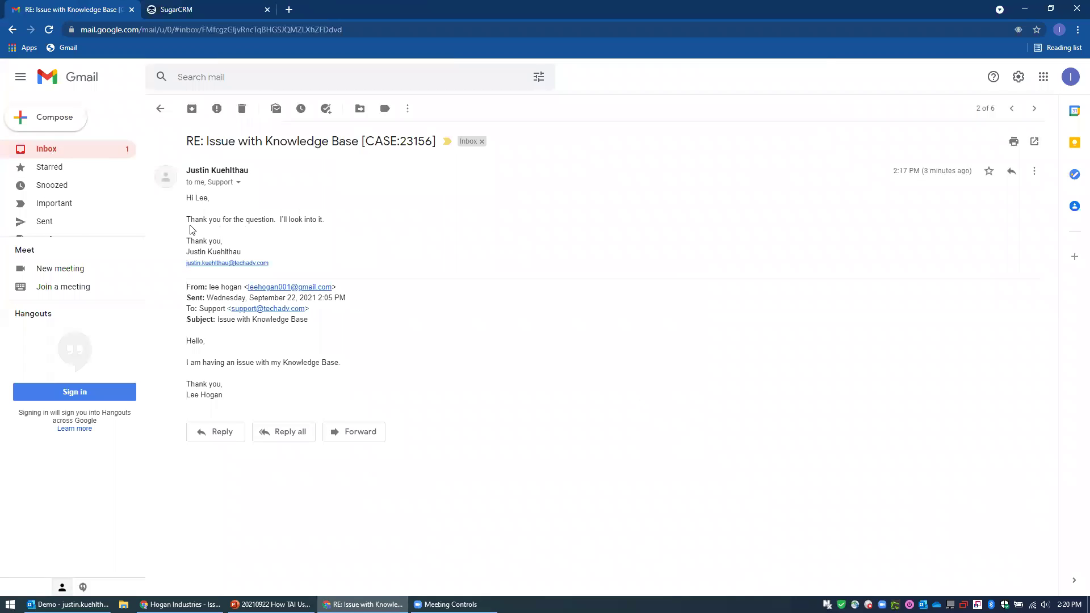
{"action": "left_click", "coordinate": [66, 151]}
{"action": "left_click", "coordinate": [382, 136]}
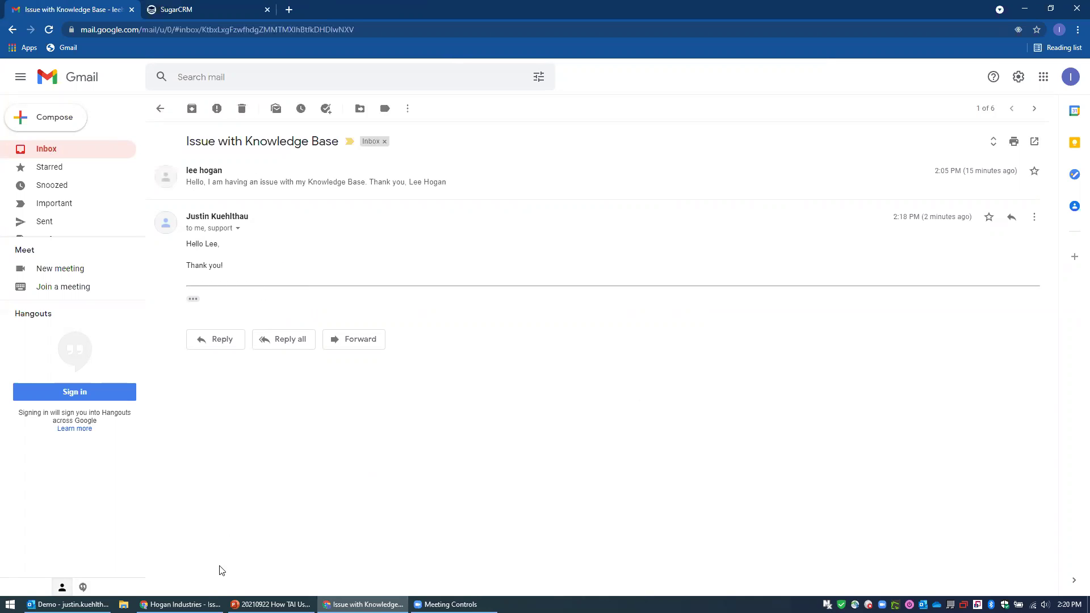
{"action": "left_click", "coordinate": [221, 7]}
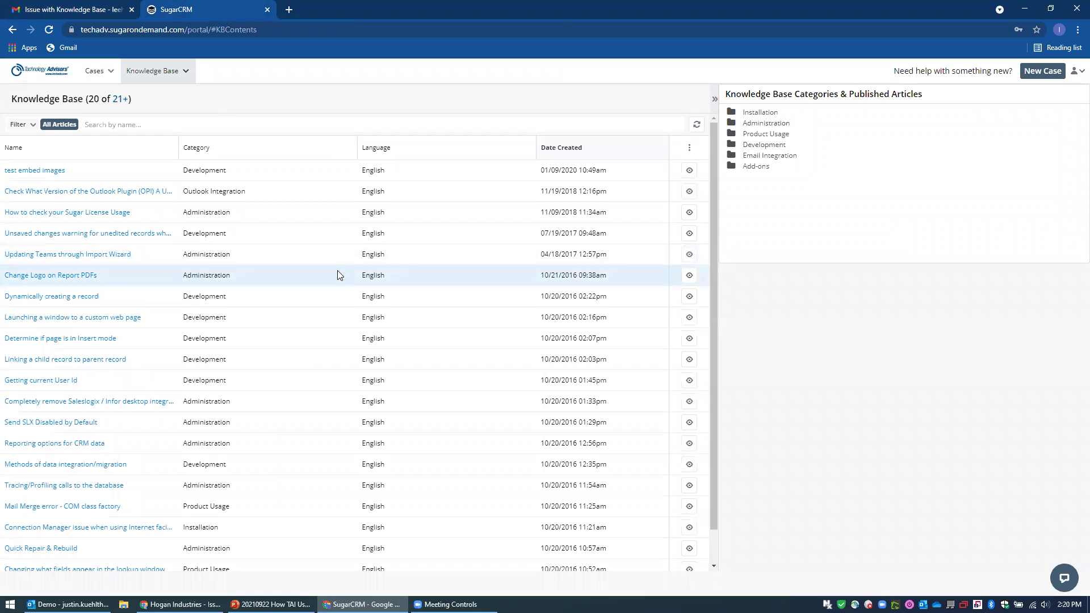
Open case 23156 from the portal's Cases list and start a new note on it.
{"action": "left_click", "coordinate": [94, 70]}
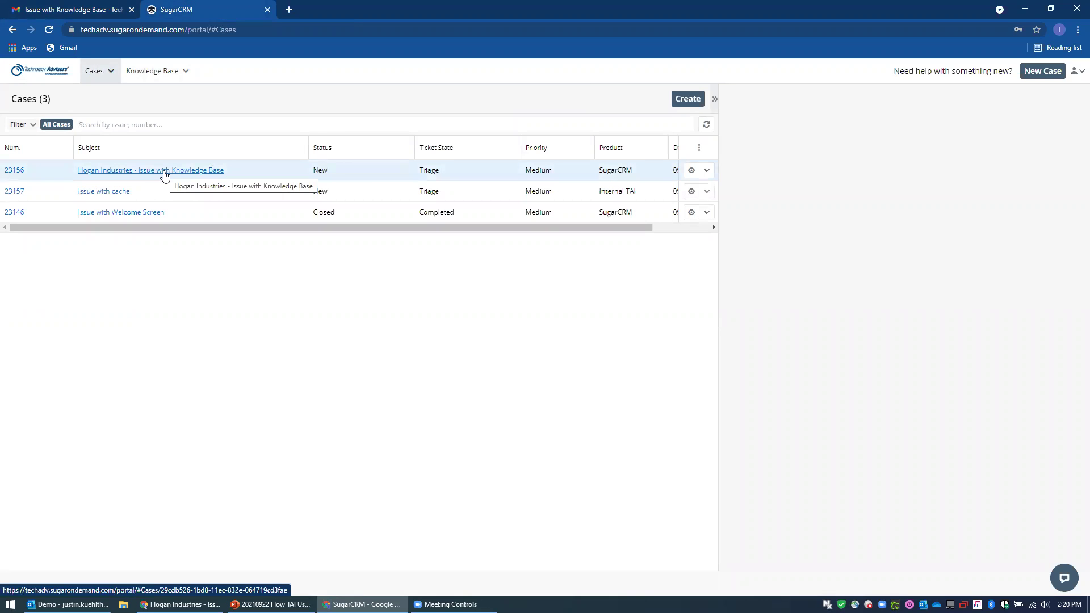
{"action": "left_click", "coordinate": [164, 171]}
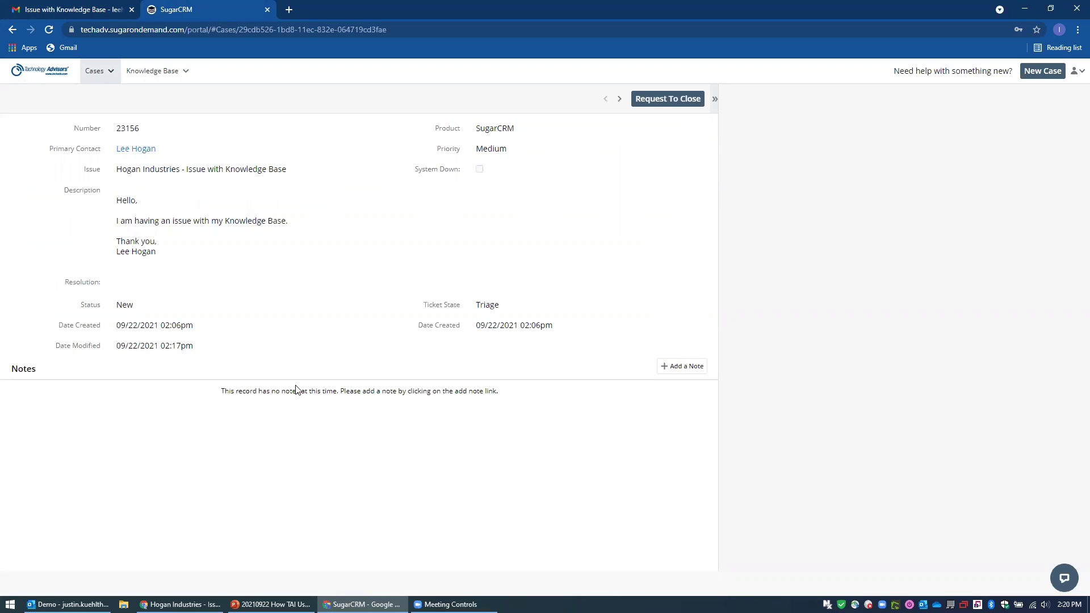
{"action": "left_click", "coordinate": [657, 103]}
{"action": "left_click", "coordinate": [683, 369]}
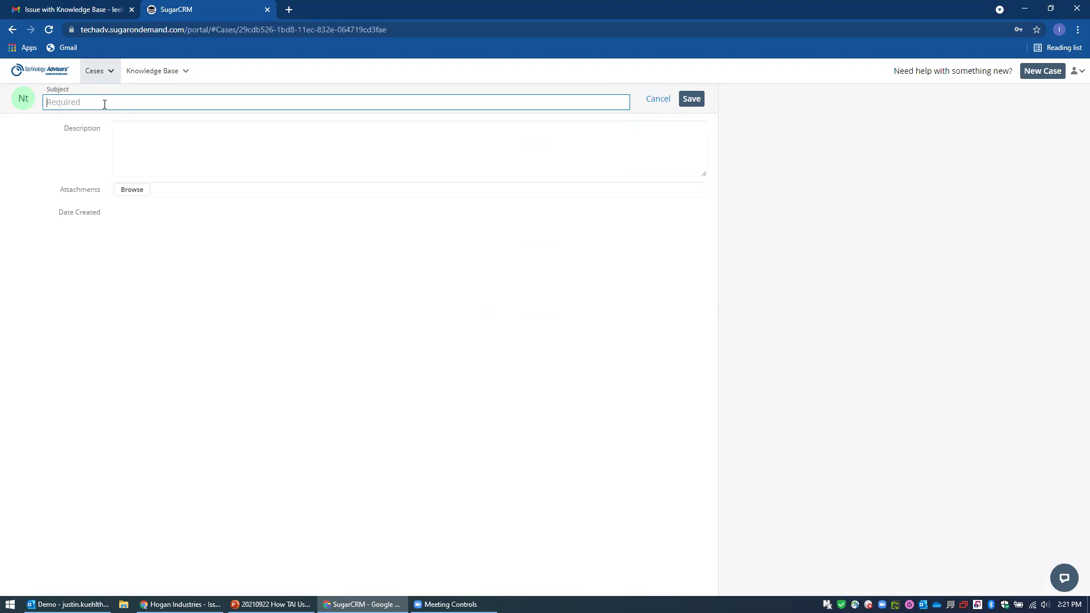
Title the note 'Note wiht attachment.', attach the company meeting slides .pptx from the Desktop, and save.
{"action": "type", "text": "Note wiht attachment."}
{"action": "left_click", "coordinate": [141, 193]}
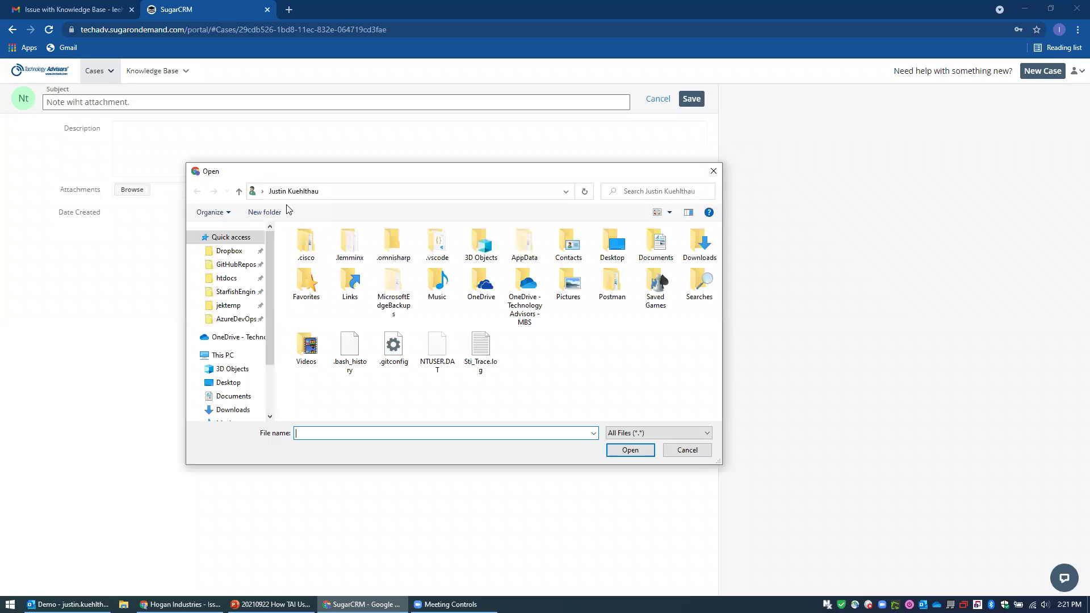
{"action": "left_click", "coordinate": [229, 382]}
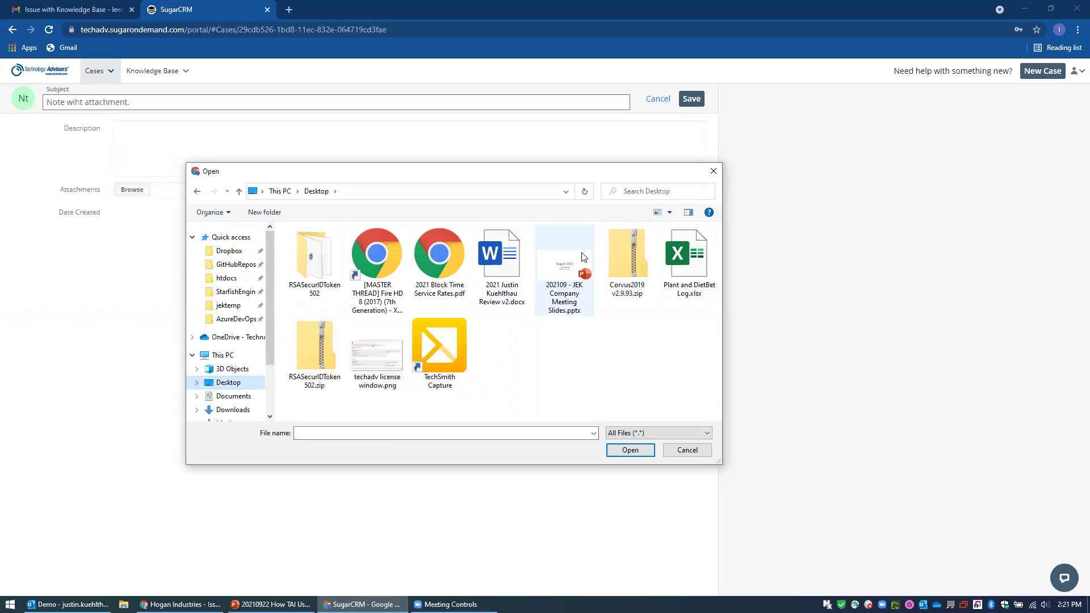
{"action": "left_click", "coordinate": [566, 256]}
{"action": "left_click", "coordinate": [624, 451]}
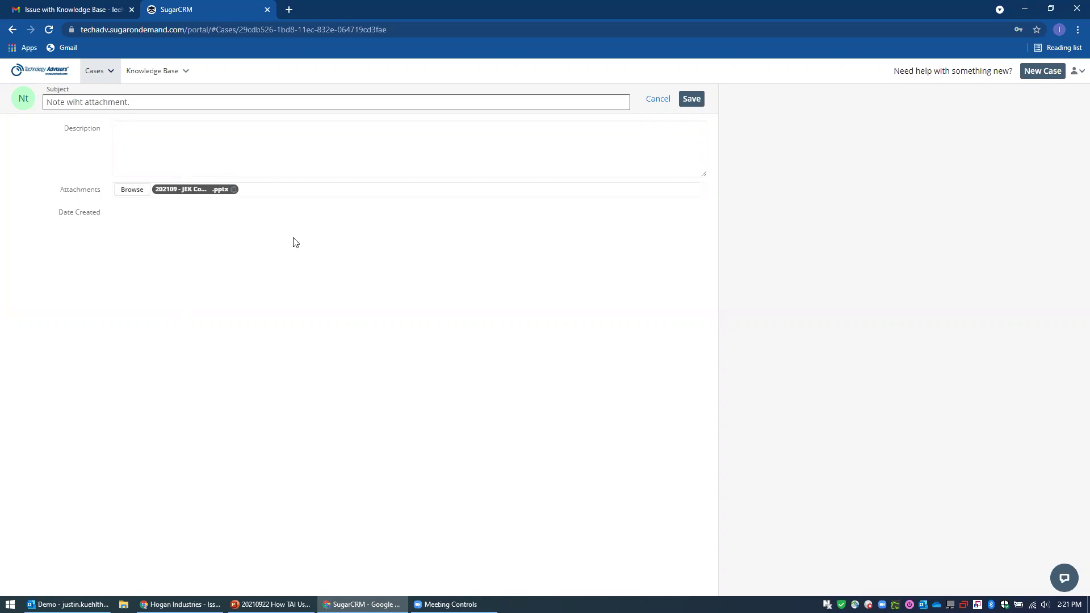
{"action": "left_click", "coordinate": [691, 101]}
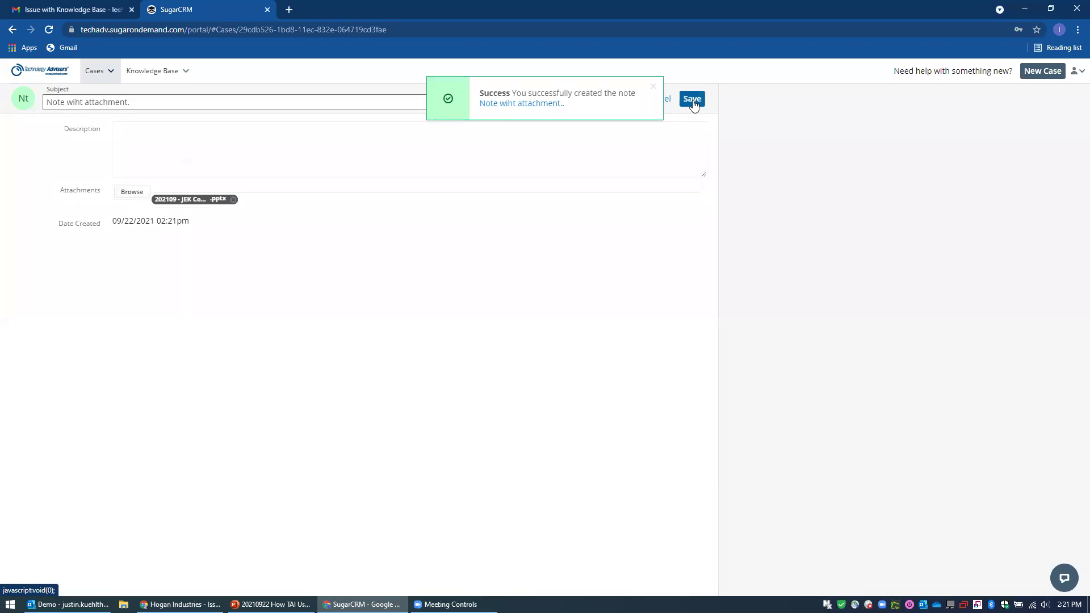
Preview the saved note's slides attachment and return to SugarCRM's internal case record.
{"action": "left_click", "coordinate": [654, 90]}
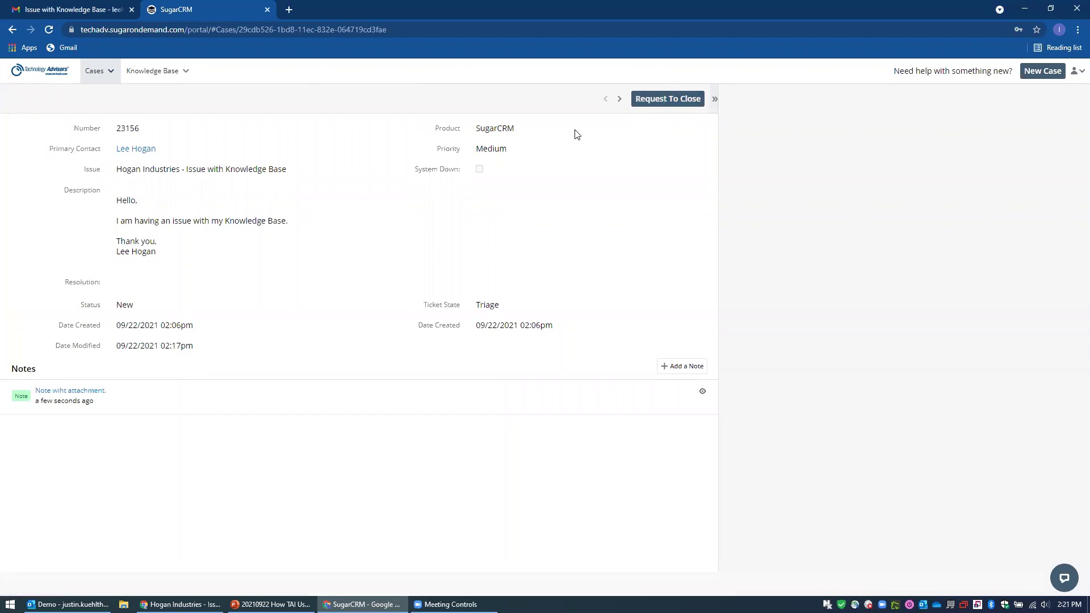
{"action": "left_click", "coordinate": [702, 391]}
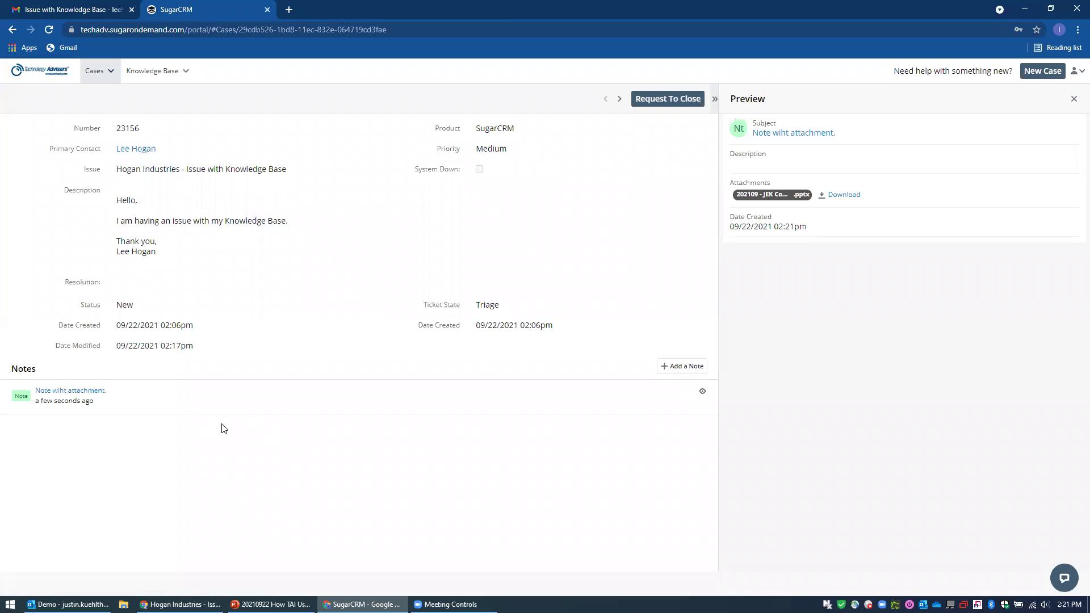
{"action": "left_click", "coordinate": [180, 603]}
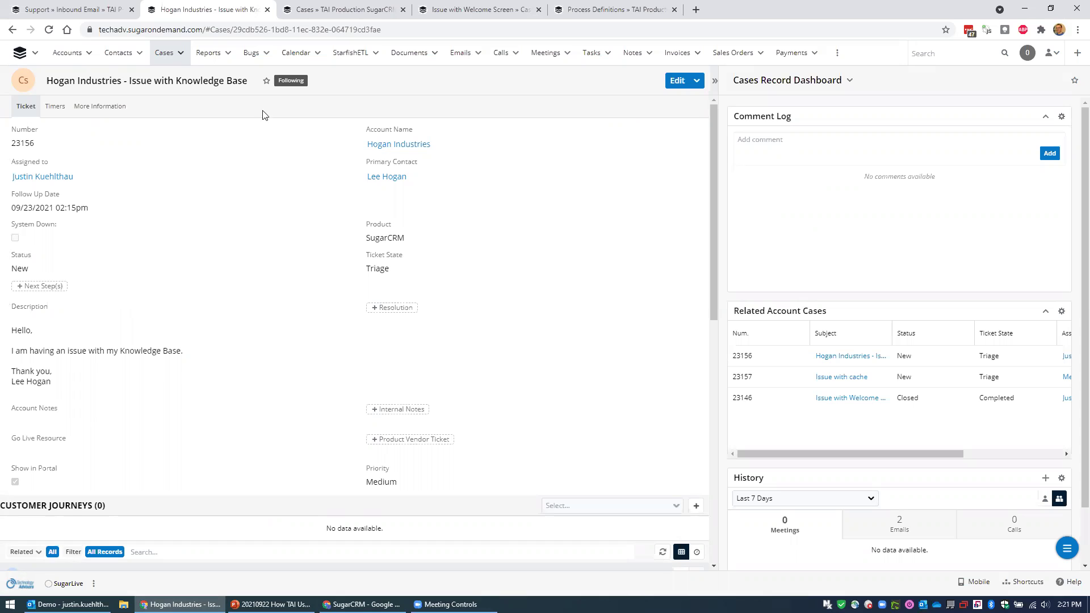
Reload the Hogan Industries case to see the portal note, then return to the 'Issue with Knowledge Base' Gmail thread.
{"action": "left_click", "coordinate": [49, 29]}
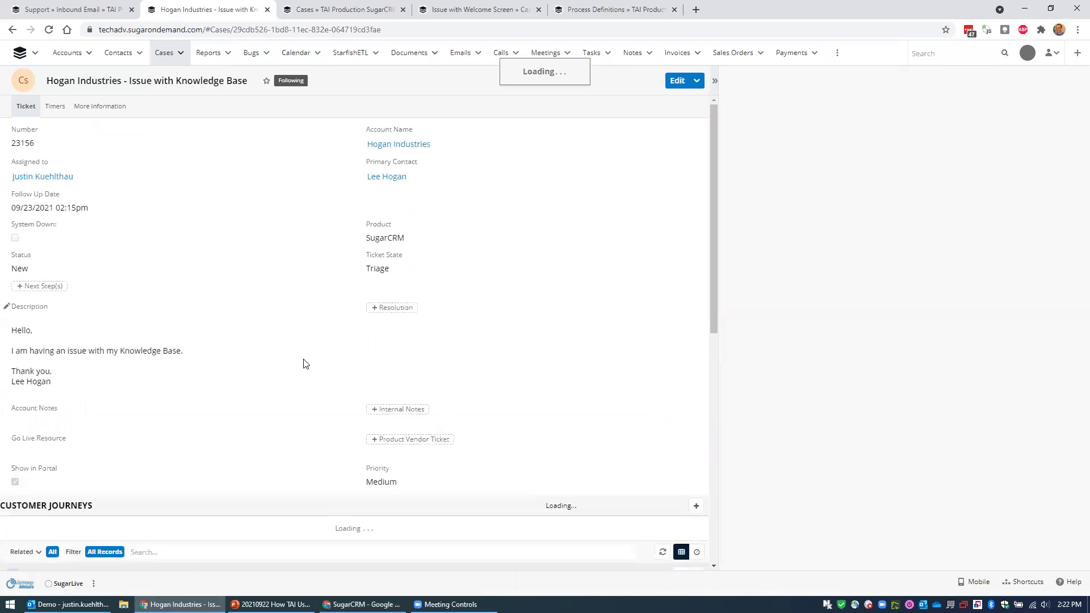
{"action": "scroll", "coordinate": [285, 350], "scroll_direction": "down", "scroll_amount": 7}
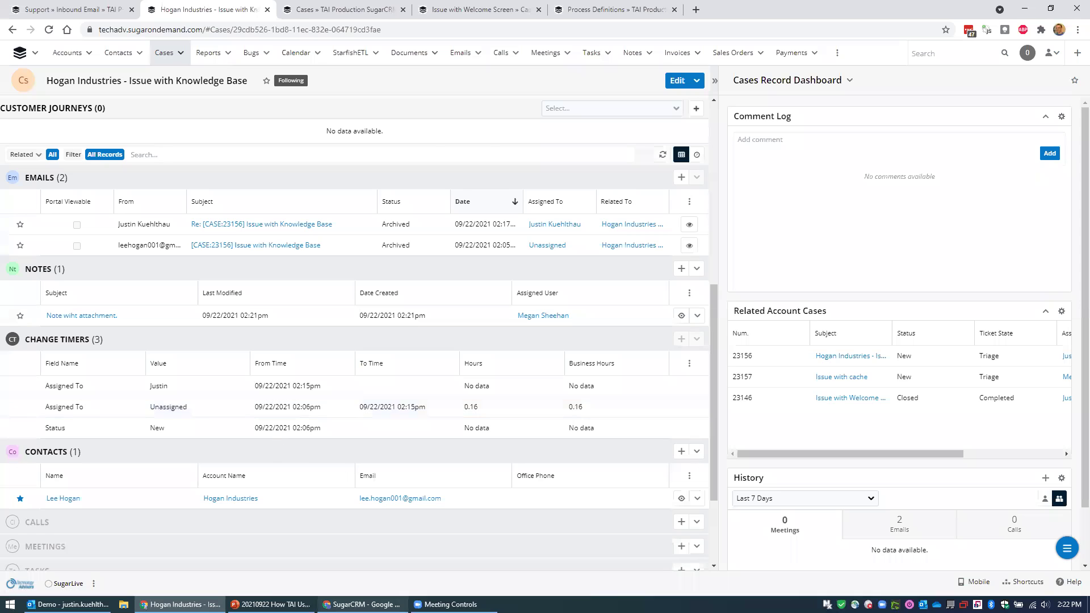
{"action": "left_click", "coordinate": [360, 604]}
{"action": "left_click", "coordinate": [88, 8]}
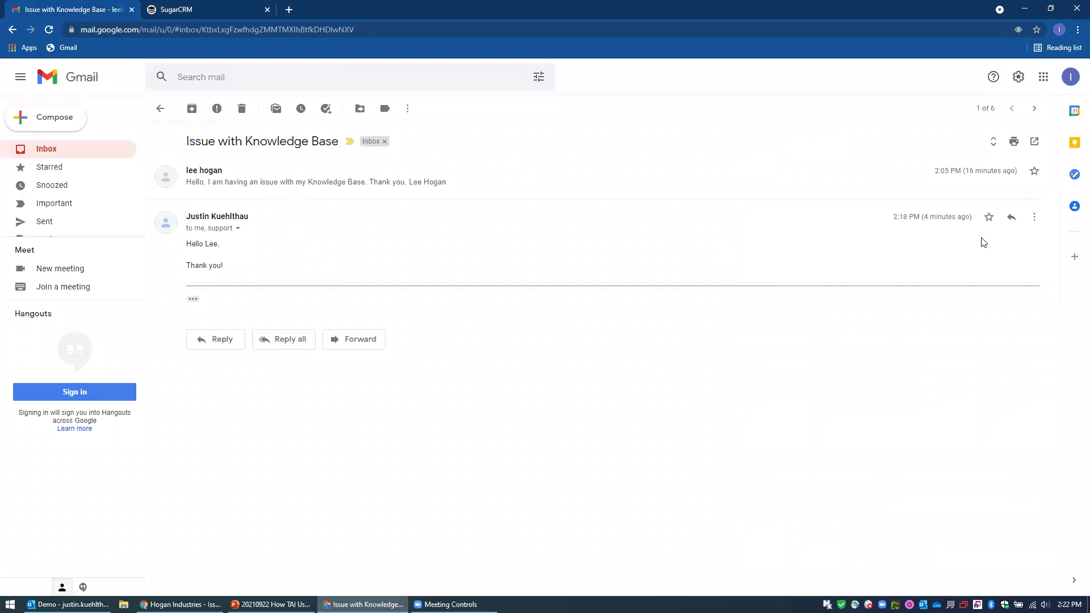
Reply all on the latest message with 'Thank you for the update!' and send it.
{"action": "left_click", "coordinate": [1011, 217]}
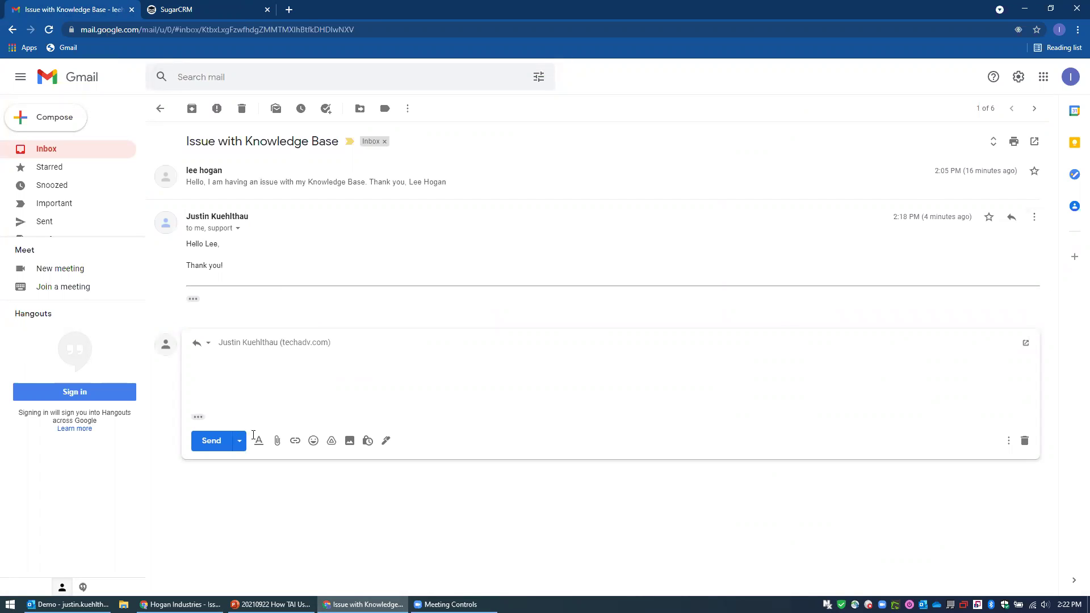
{"action": "left_click", "coordinate": [1024, 441]}
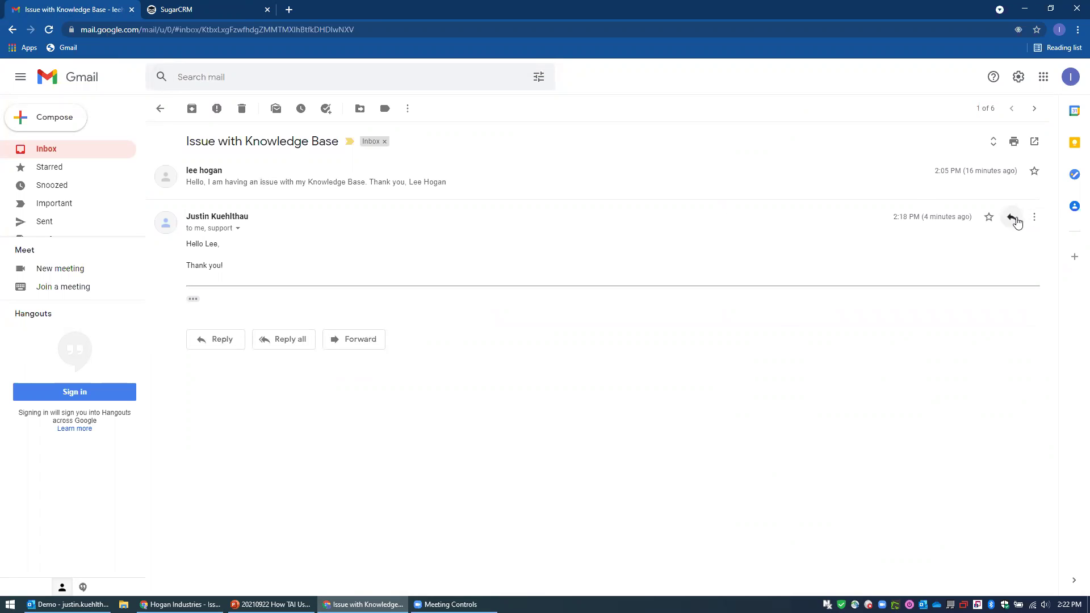
{"action": "left_click", "coordinate": [1034, 221]}
{"action": "left_click", "coordinate": [942, 256]}
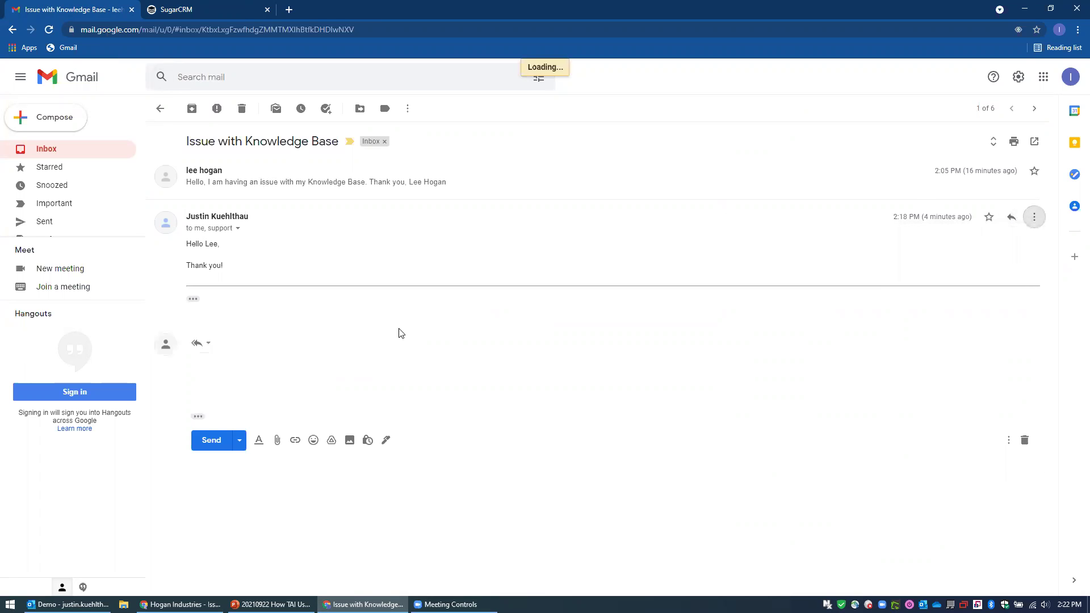
{"action": "type", "text": "Thank you for the update!"}
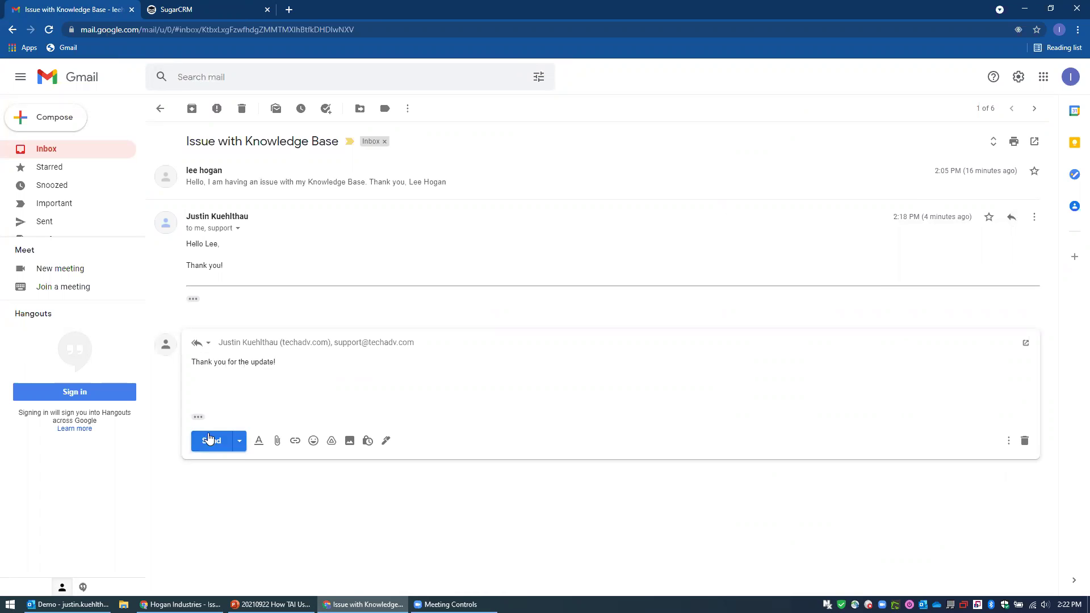
{"action": "left_click", "coordinate": [210, 441]}
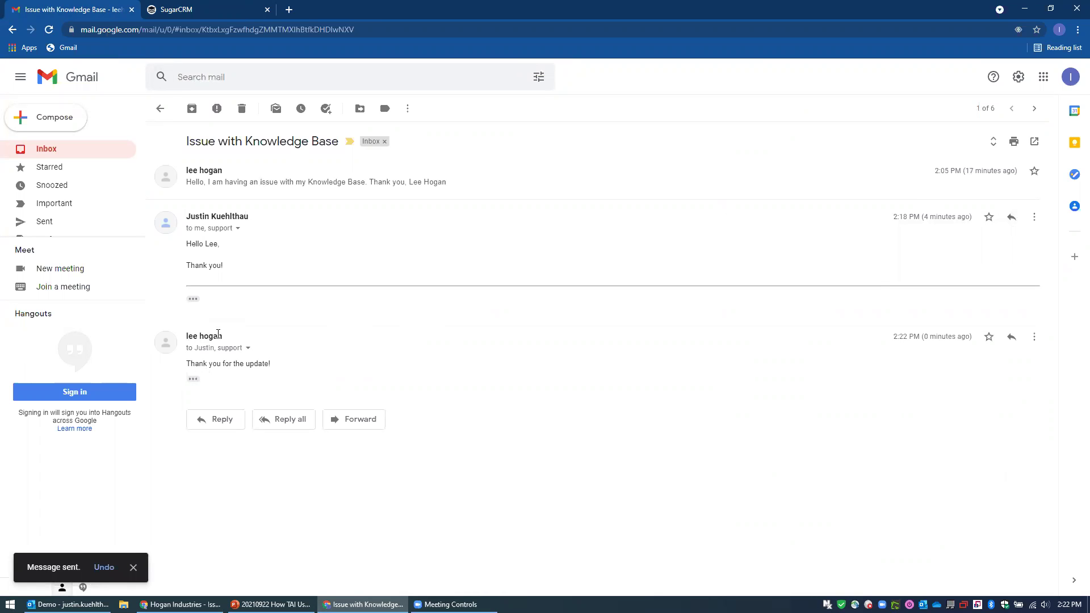
{"action": "left_click", "coordinate": [180, 603]}
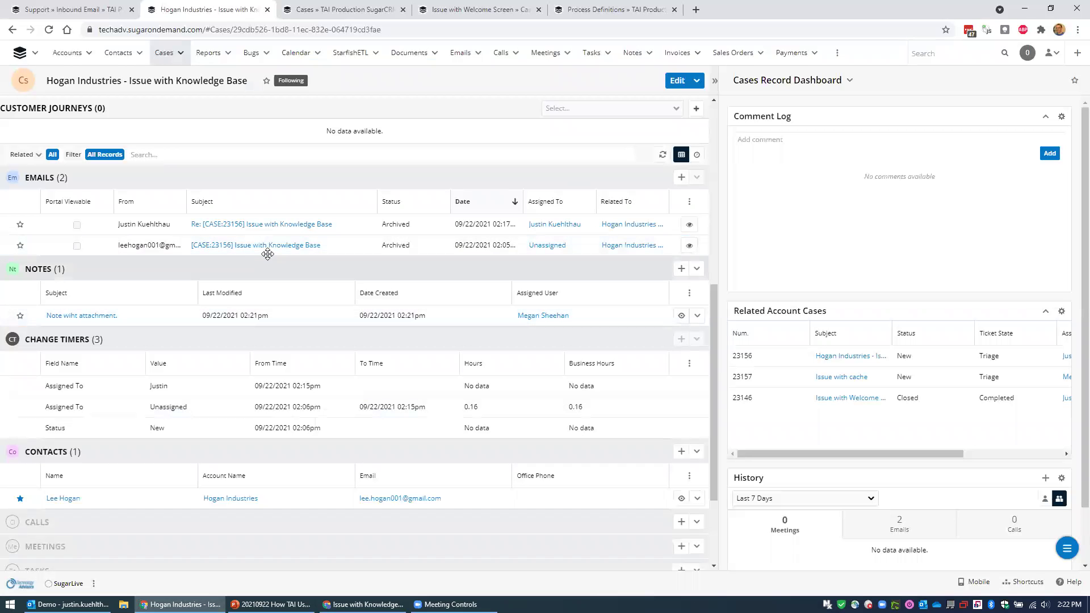
Download the portal note's meeting-slides .pptx attachment and begin editing the case status.
{"action": "left_click", "coordinate": [681, 316]}
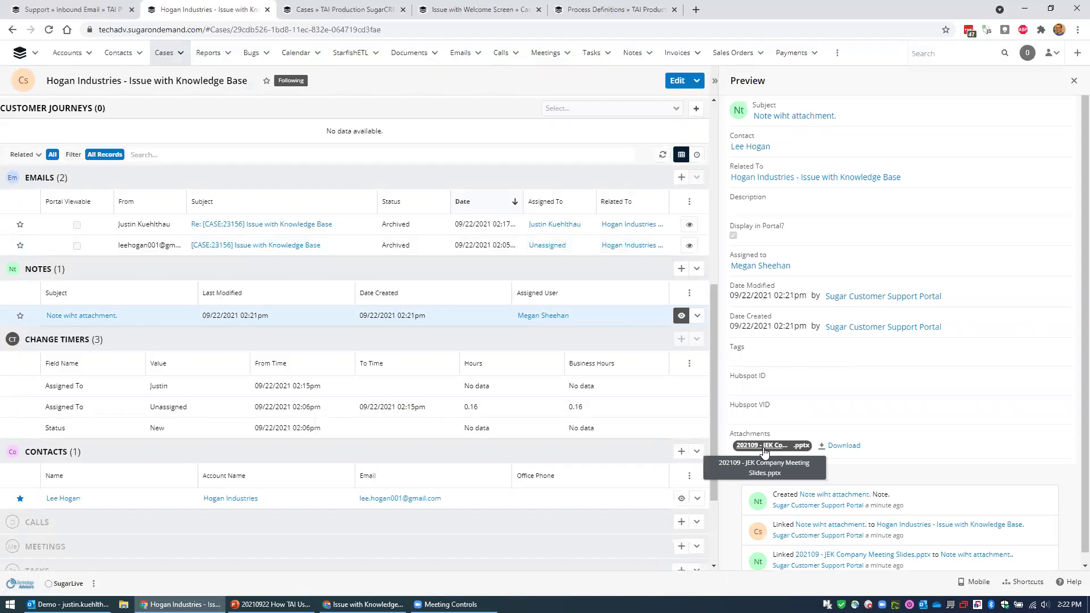
{"action": "left_click", "coordinate": [766, 446]}
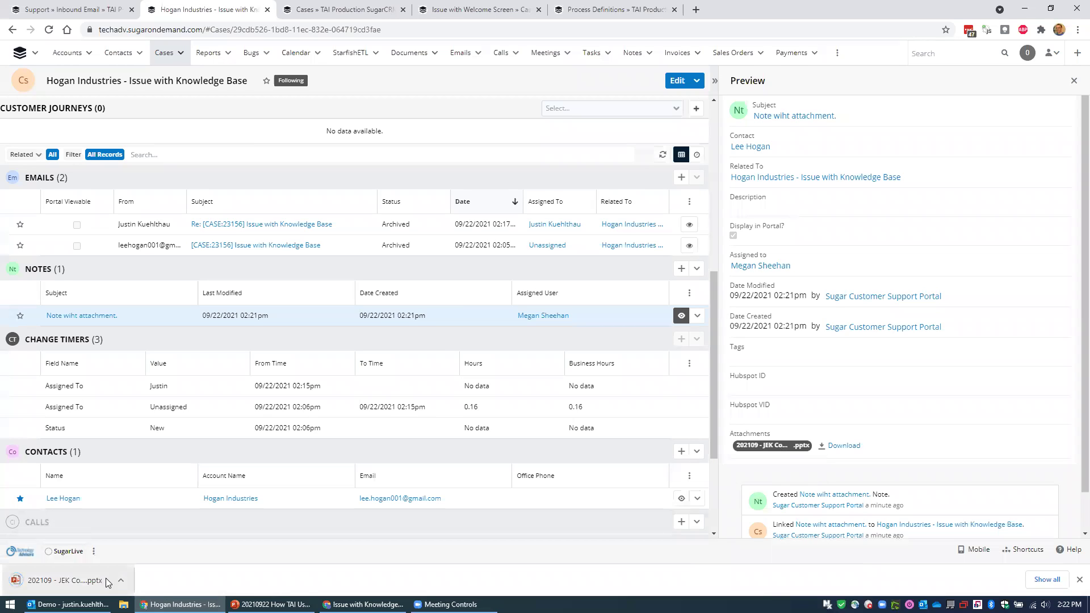
{"action": "scroll", "coordinate": [331, 297], "scroll_direction": "up", "scroll_amount": 7}
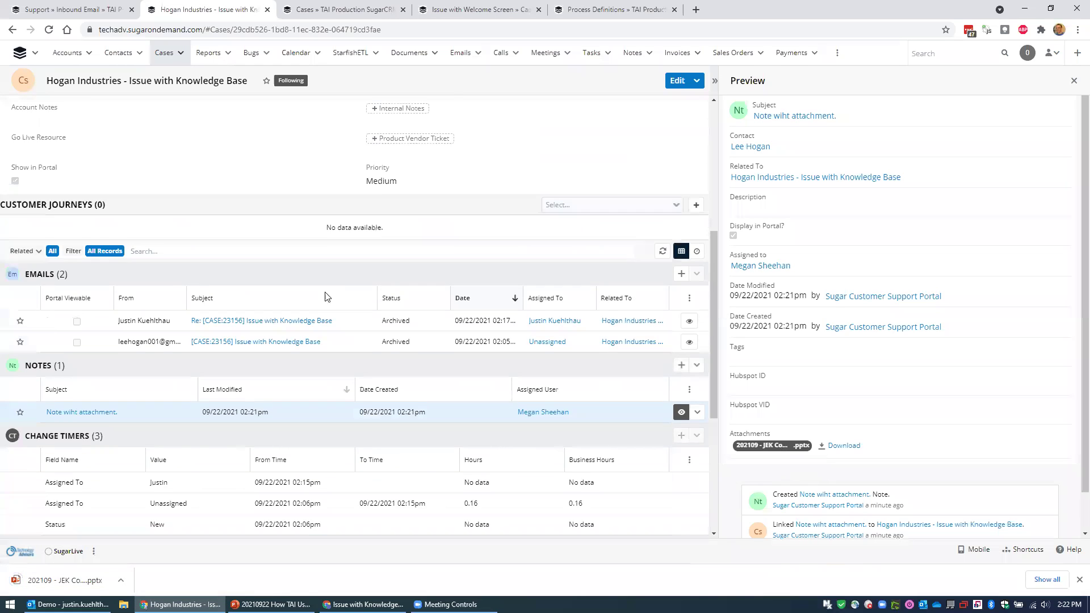
{"action": "left_click", "coordinate": [13, 262]}
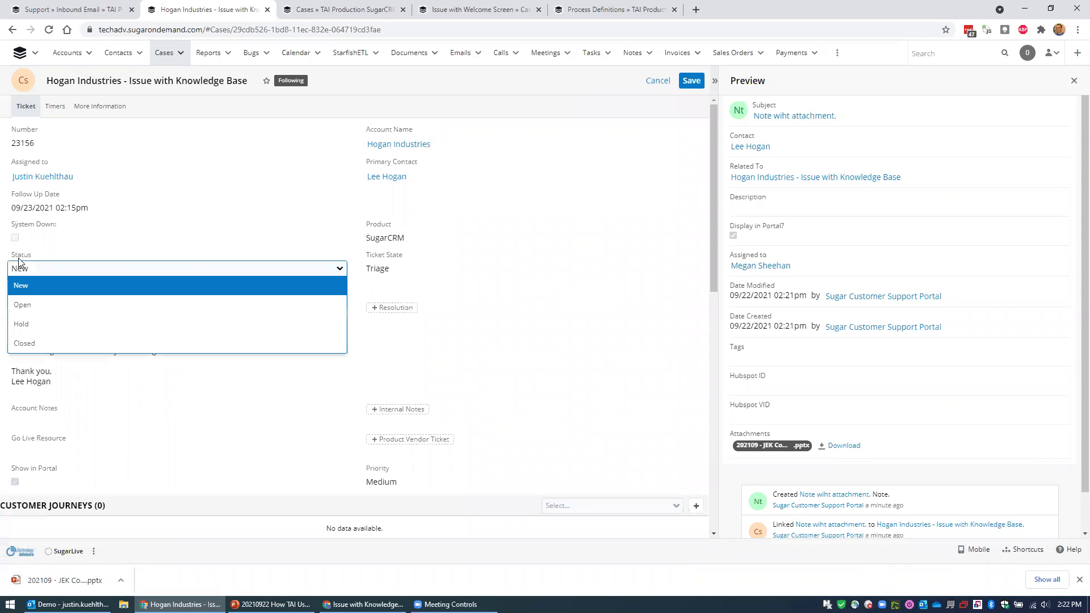
Set the case status to Hold with ticket state Wait Customer and save.
{"action": "left_click", "coordinate": [29, 307]}
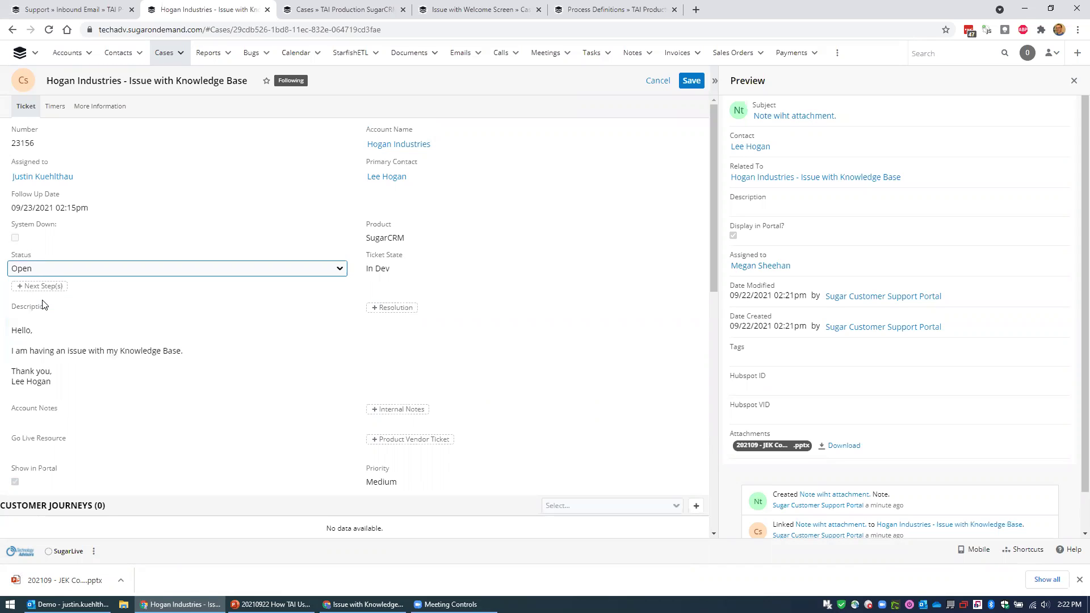
{"action": "left_click", "coordinate": [388, 271]}
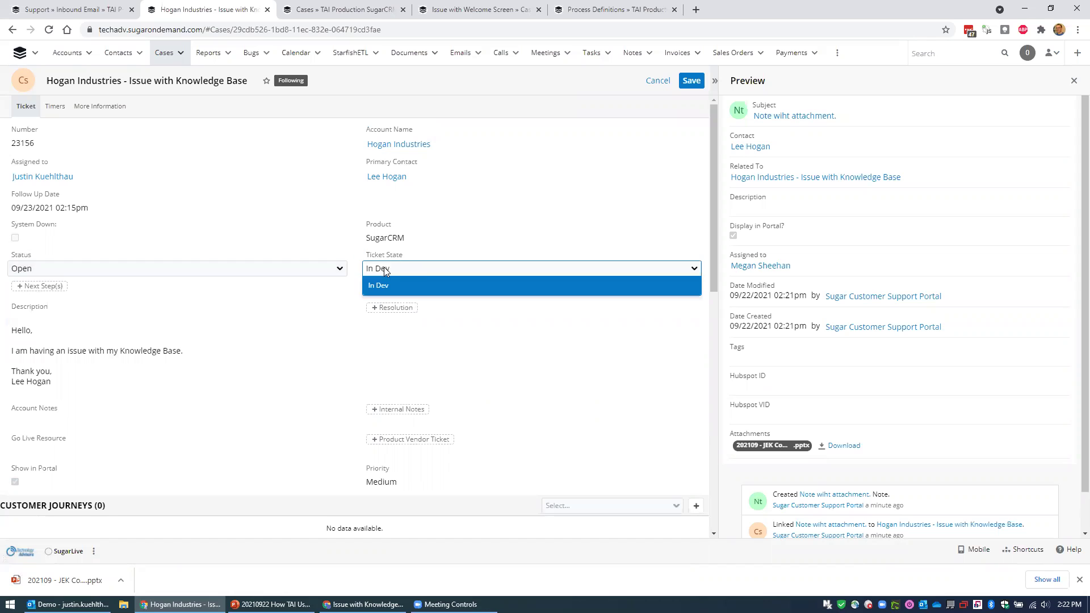
{"action": "left_click", "coordinate": [230, 276]}
{"action": "left_click", "coordinate": [68, 274]}
{"action": "key", "text": "Return"}
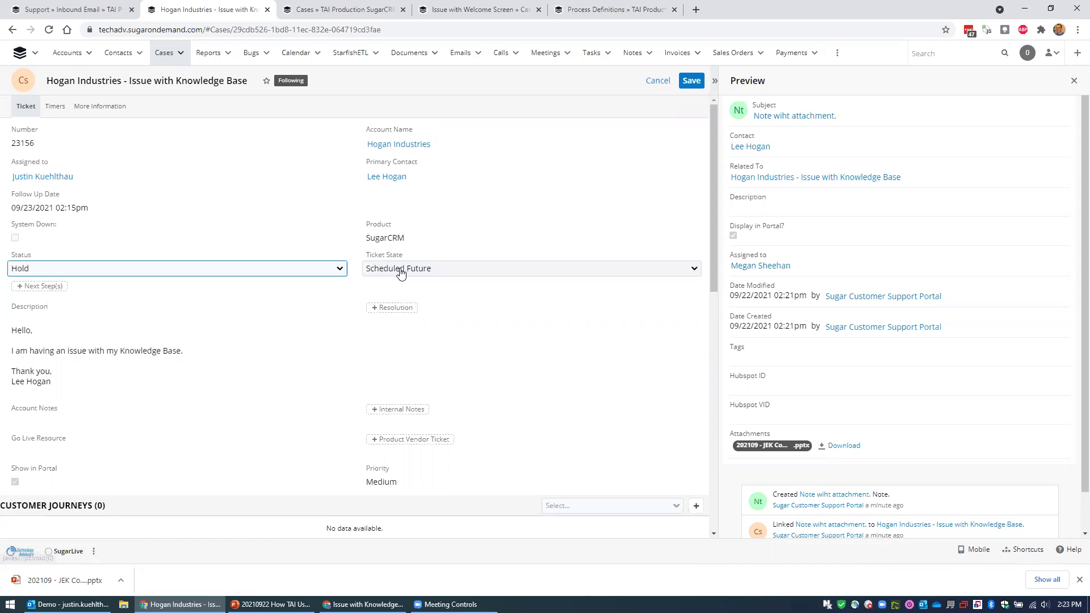
{"action": "left_click", "coordinate": [401, 267]}
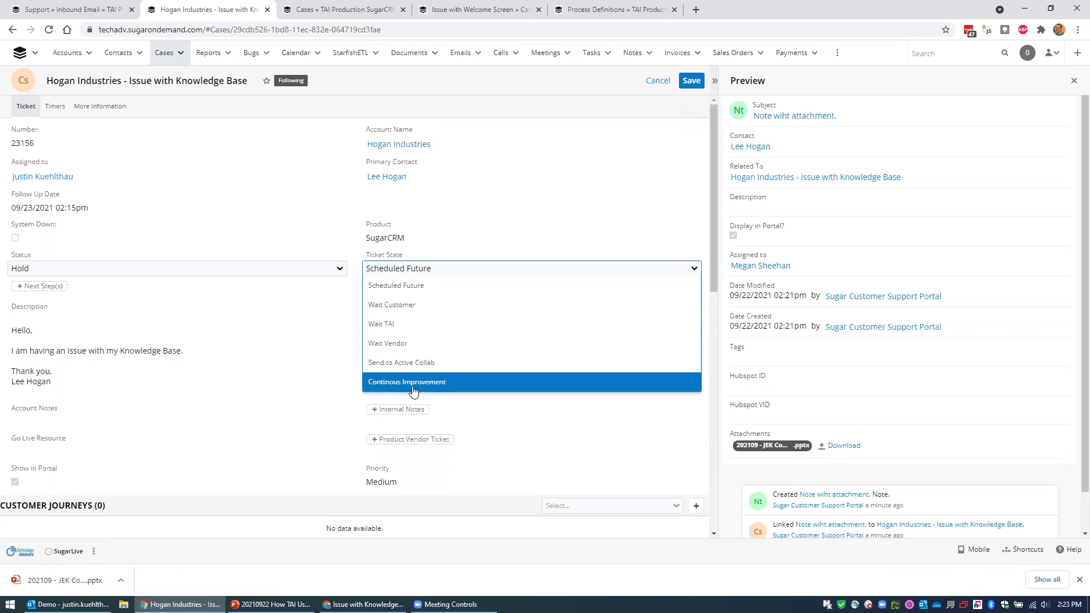
{"action": "left_click", "coordinate": [393, 305]}
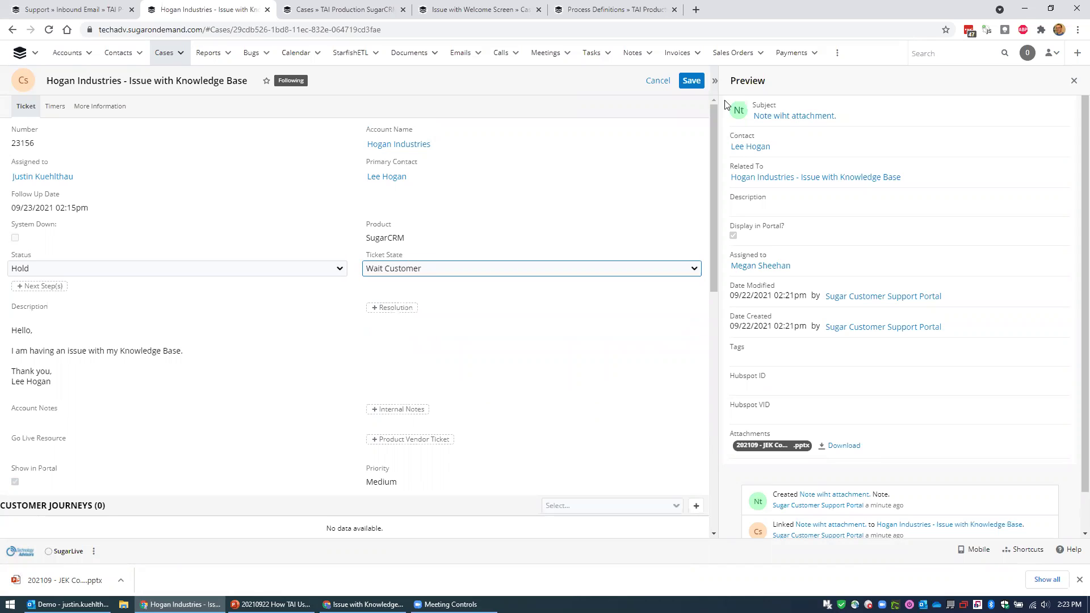
{"action": "left_click", "coordinate": [691, 81]}
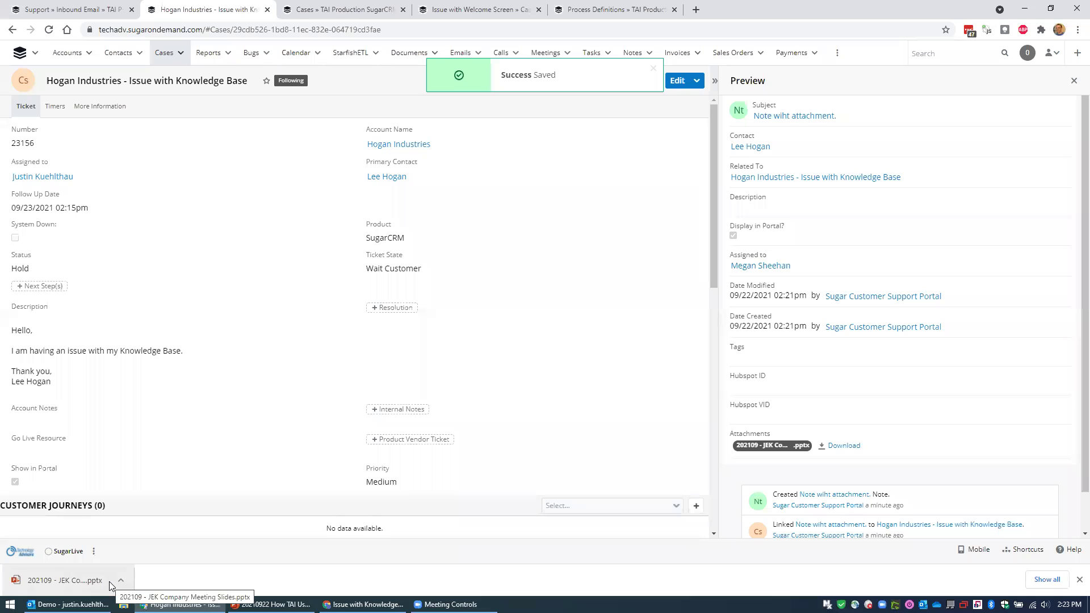
Close the download bar, refresh the case's related records, and switch to Outlook.
{"action": "left_click", "coordinate": [1079, 580]}
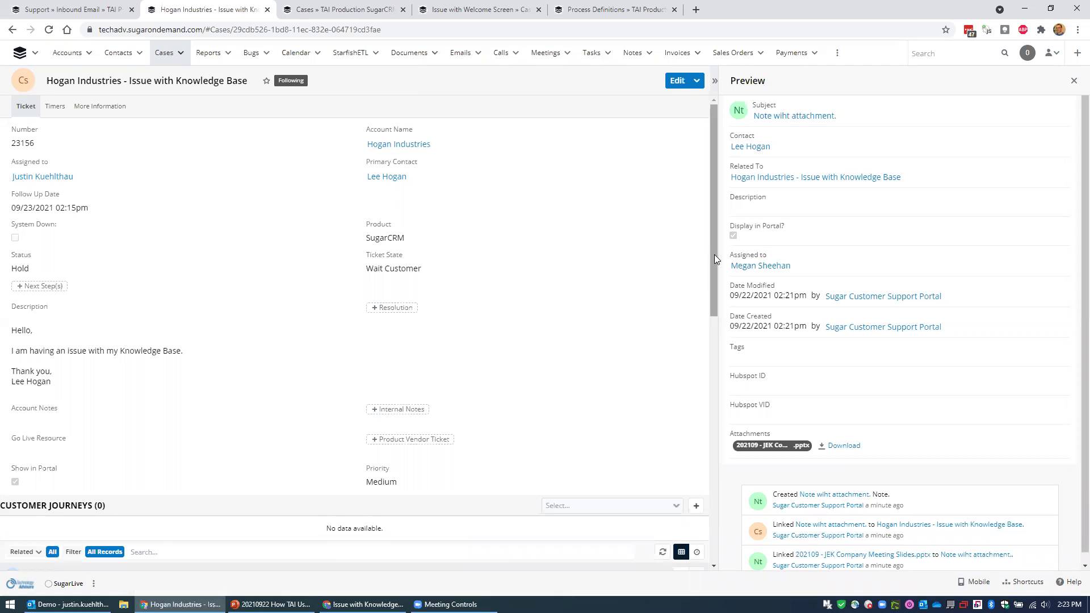
{"action": "scroll", "coordinate": [713, 254], "scroll_direction": "down", "scroll_amount": 6}
{"action": "left_click", "coordinate": [662, 203]}
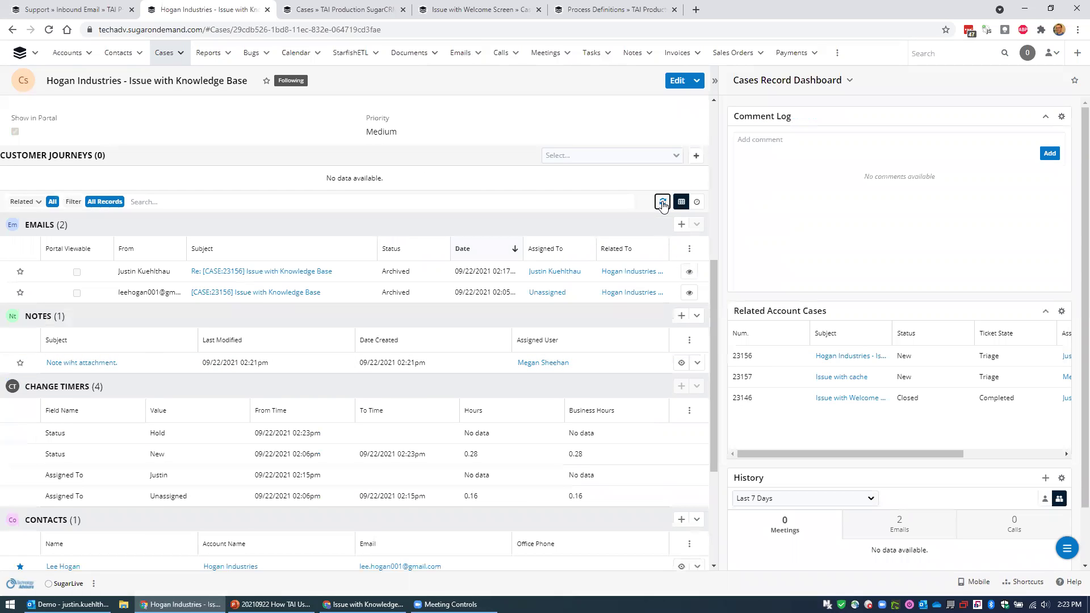
{"action": "left_click", "coordinate": [68, 604]}
Read the customer's 'Thank you for the update!' reply beside the Sugar Connect pane, then minimize it.
{"action": "key", "text": "alt+Tab"}
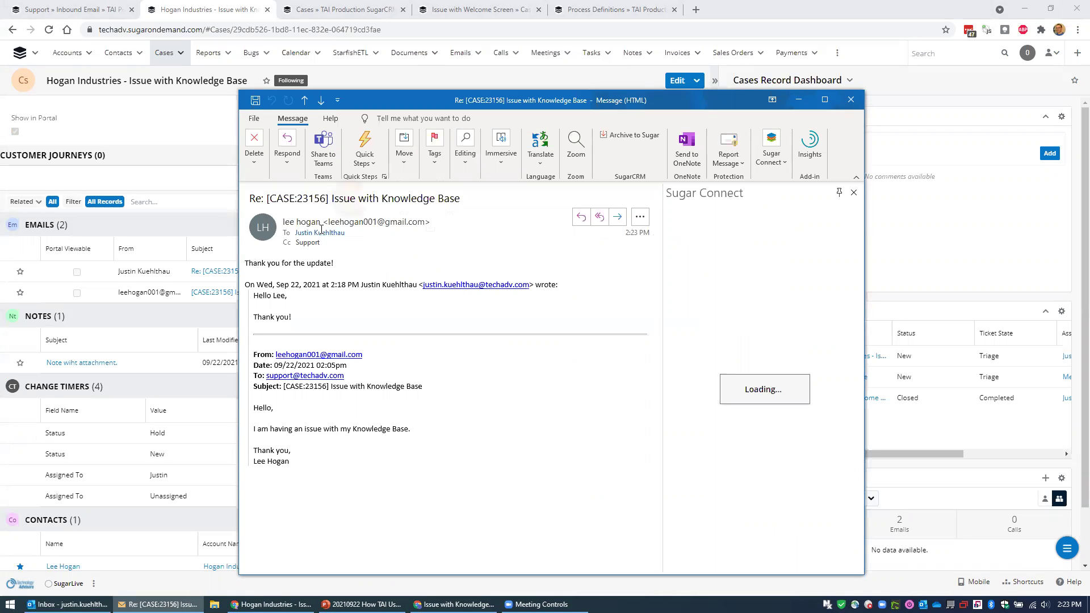
{"action": "mouse_move", "coordinate": [308, 242]}
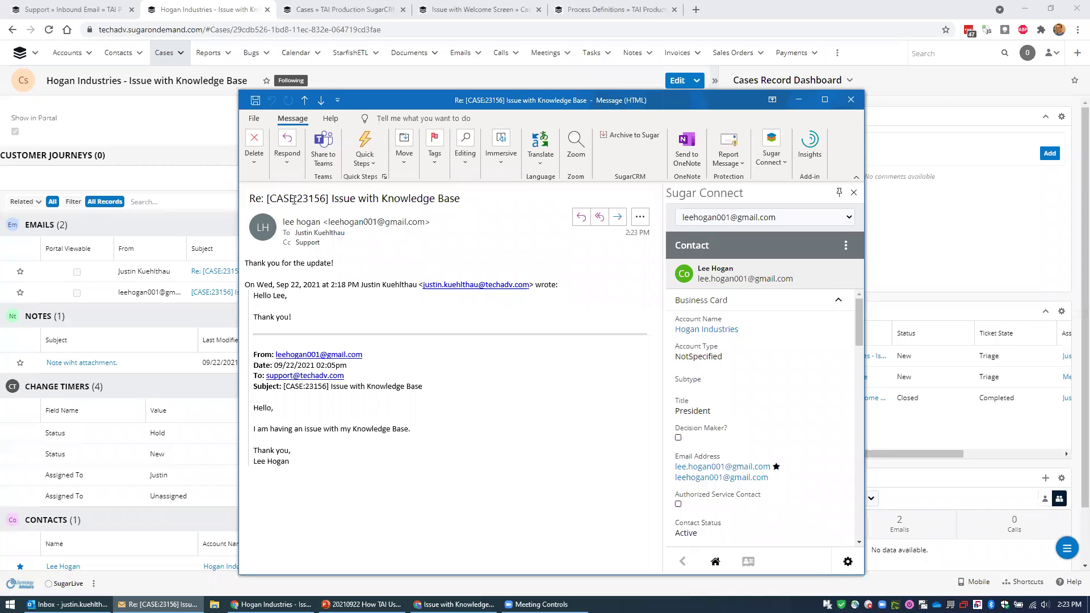
{"action": "left_click_drag", "start_coordinate": [856, 308], "coordinate": [865, 323]}
{"action": "left_click_drag", "start_coordinate": [708, 106], "coordinate": [703, 105]}
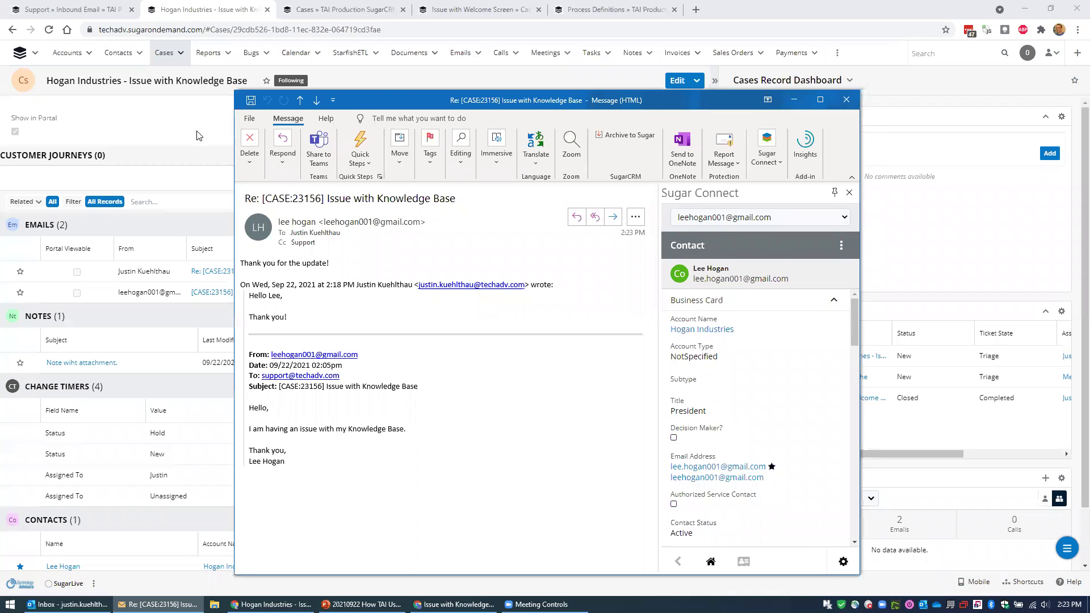
{"action": "key", "text": "super+Down"}
{"action": "left_click", "coordinate": [662, 202]}
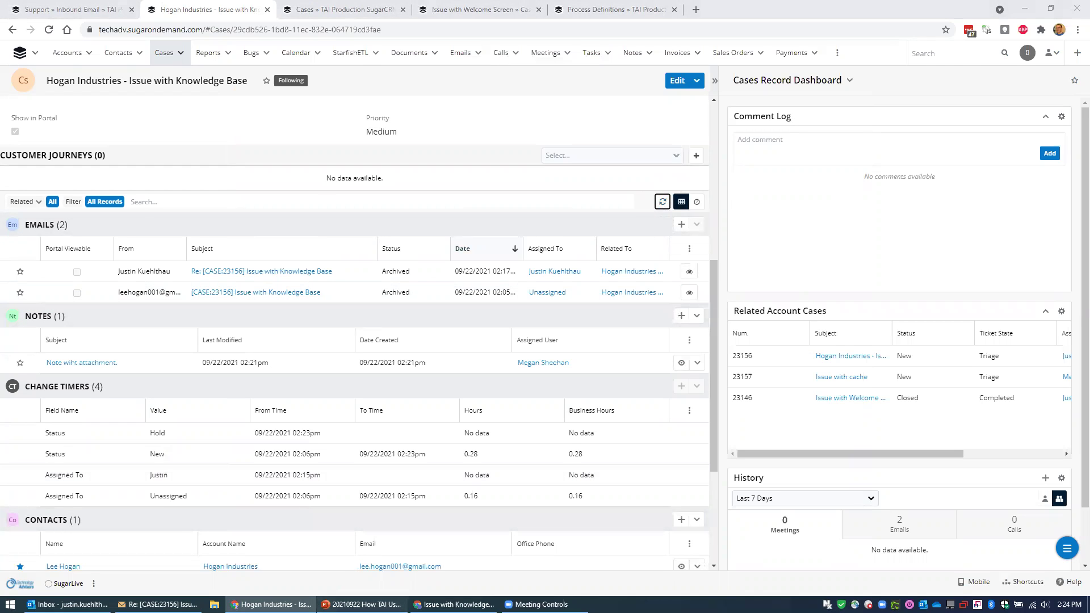
Advance the presentation to slide 9, 'How We Close Out Cases'.
{"action": "left_click", "coordinate": [362, 604]}
{"action": "scroll", "coordinate": [280, 394], "scroll_direction": "down", "scroll_amount": 1}
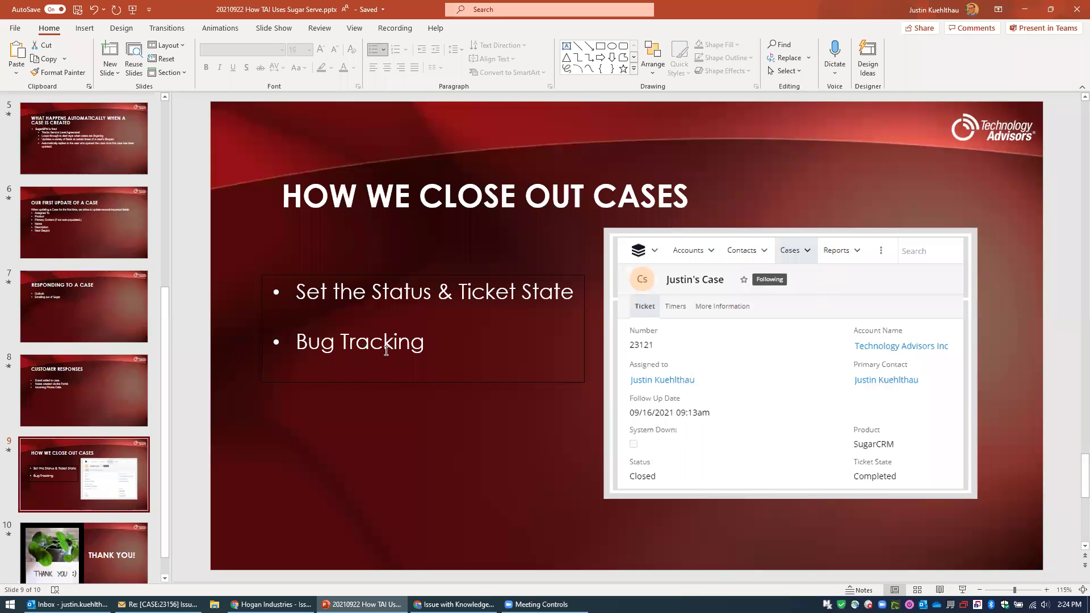
Refresh the Hogan Industries case's related records and start a new bug from its Bugs subpanel.
{"action": "left_click", "coordinate": [272, 604]}
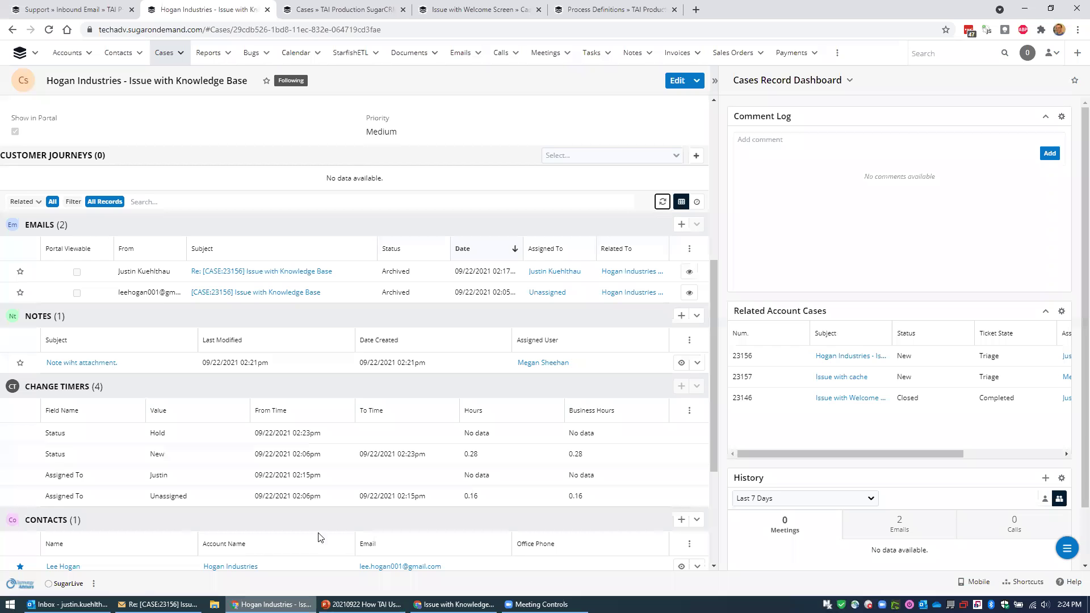
{"action": "left_click", "coordinate": [662, 203]}
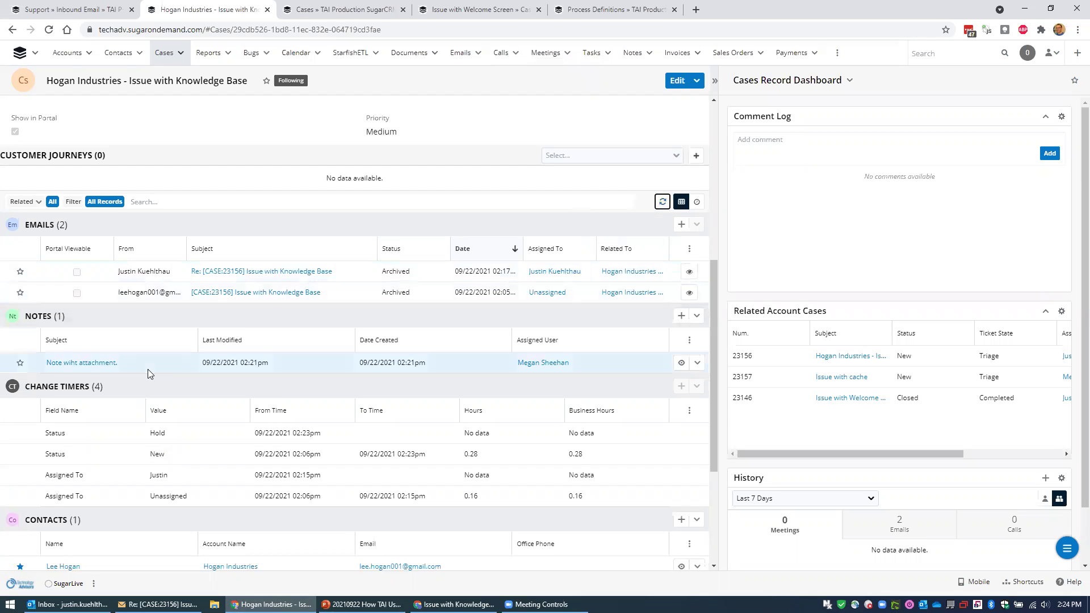
{"action": "scroll", "coordinate": [308, 391], "scroll_direction": "down", "scroll_amount": 3}
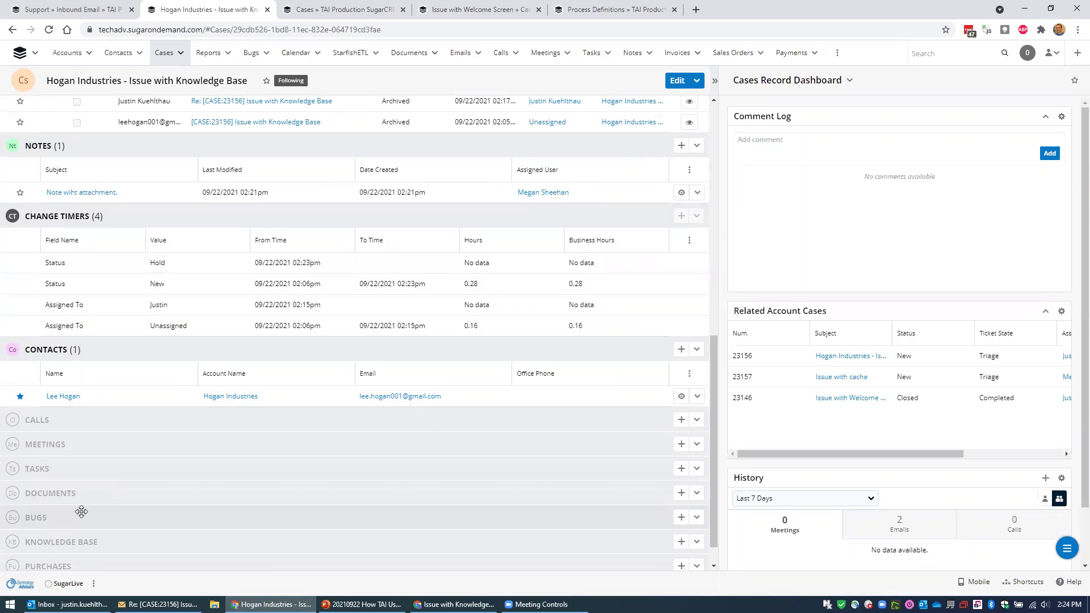
{"action": "left_click", "coordinate": [682, 521]}
Fill in bug 'Defect NCC-1701' with product Sugar, a description and Found In Release 5.2, then save.
{"action": "type", "text": "De"}
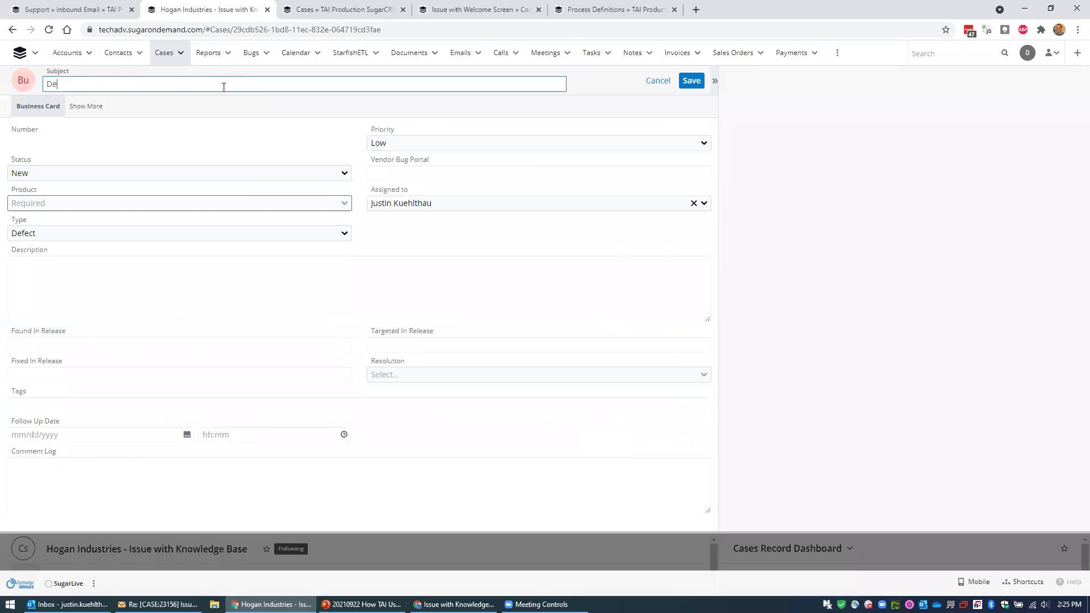
{"action": "type", "text": "fect NCC-1701"}
{"action": "left_click", "coordinate": [91, 207]}
{"action": "left_click", "coordinate": [71, 278]}
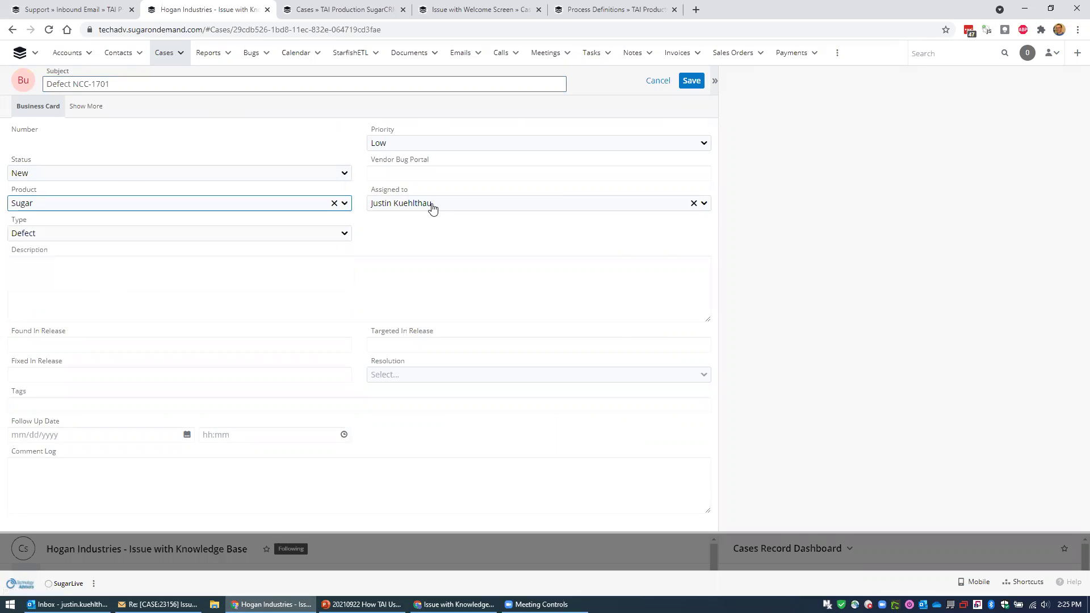
{"action": "left_click", "coordinate": [431, 173]}
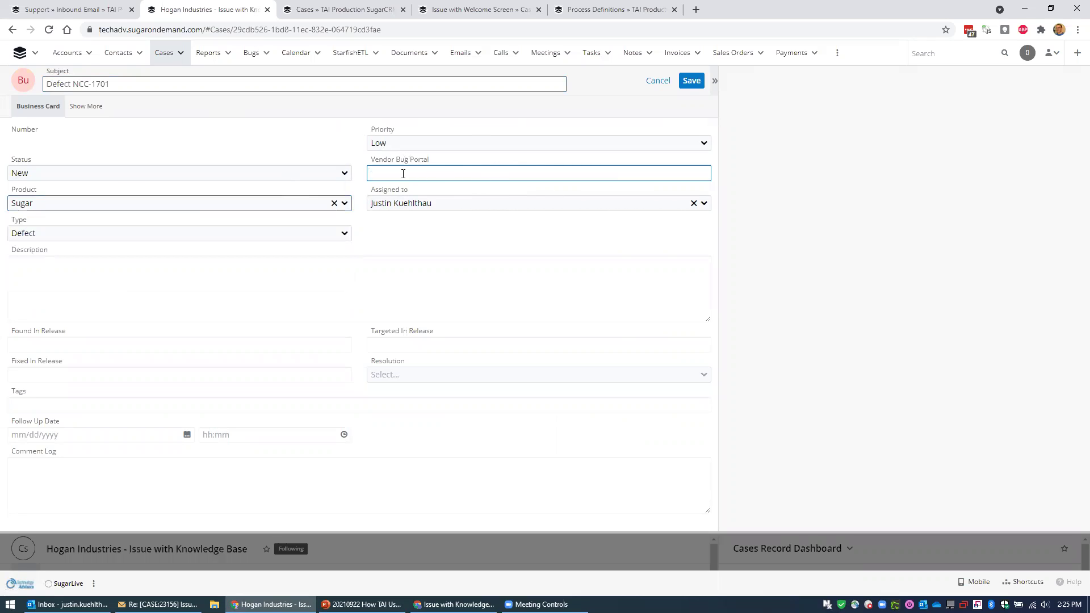
{"action": "left_click", "coordinate": [88, 292]}
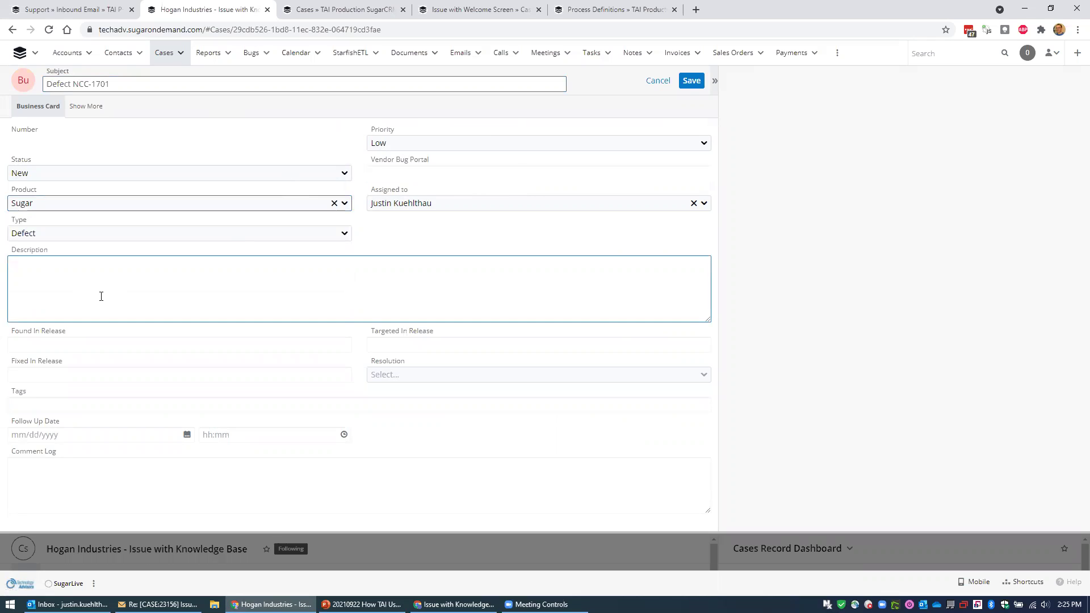
{"action": "type", "text": "Description"}
{"action": "left_click", "coordinate": [105, 344]}
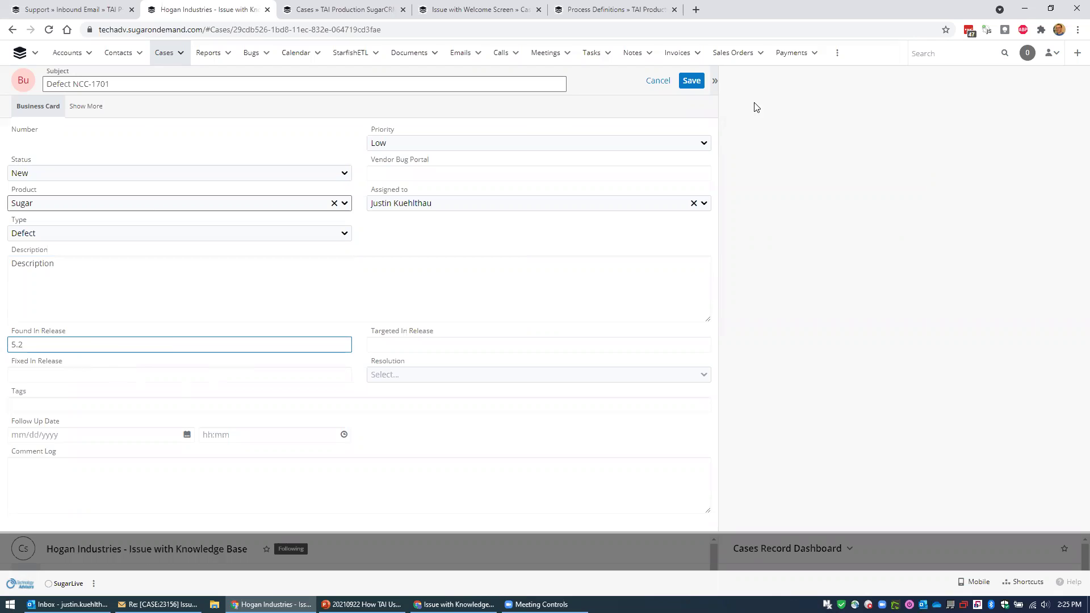
{"action": "left_click", "coordinate": [692, 81]}
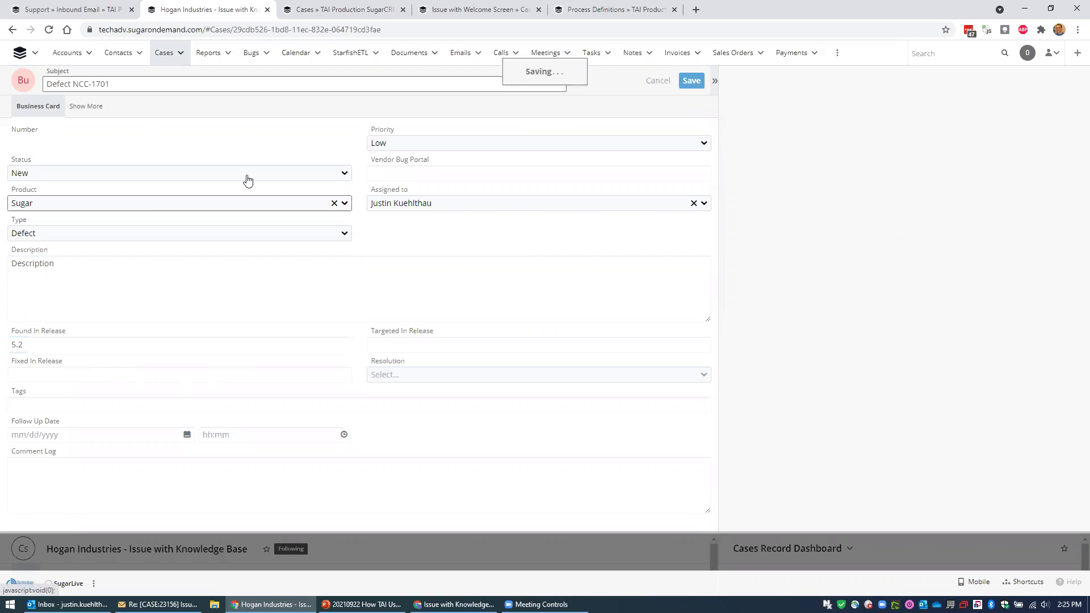
{"action": "scroll", "coordinate": [544, 381], "scroll_direction": "down", "scroll_amount": 15}
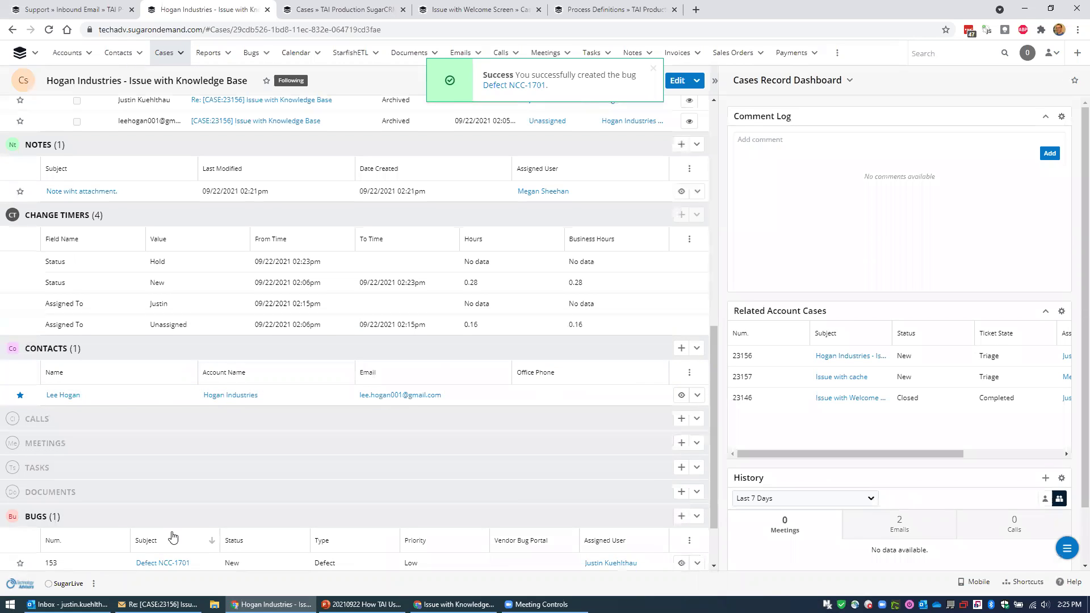
Refresh the related records, then change case 23156's status to Closed and save.
{"action": "scroll", "coordinate": [170, 538], "scroll_direction": "down", "scroll_amount": 1}
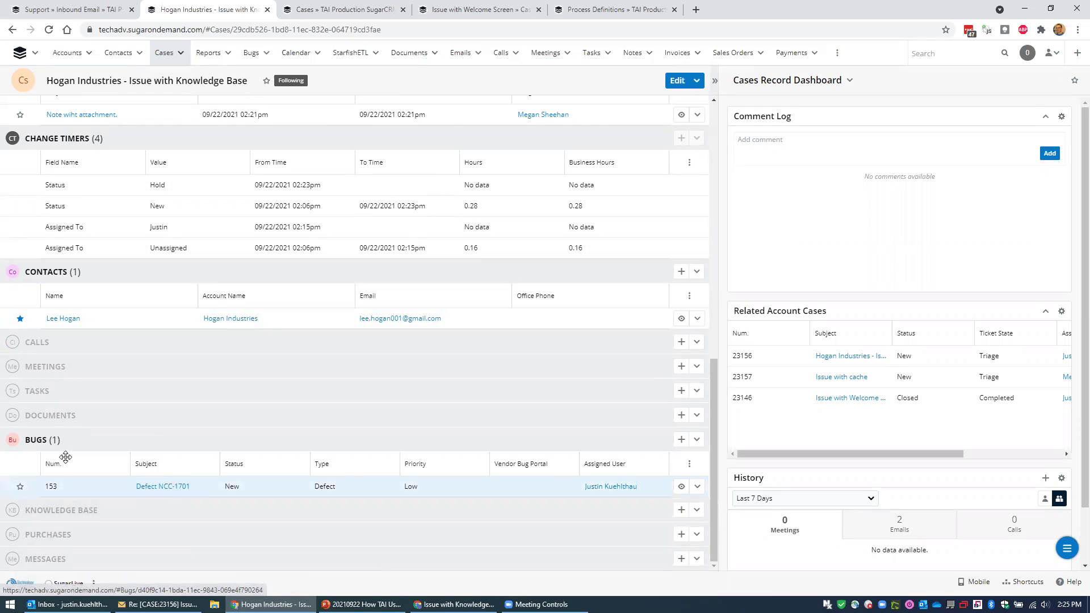
{"action": "scroll", "coordinate": [361, 335], "scroll_direction": "up", "scroll_amount": 4}
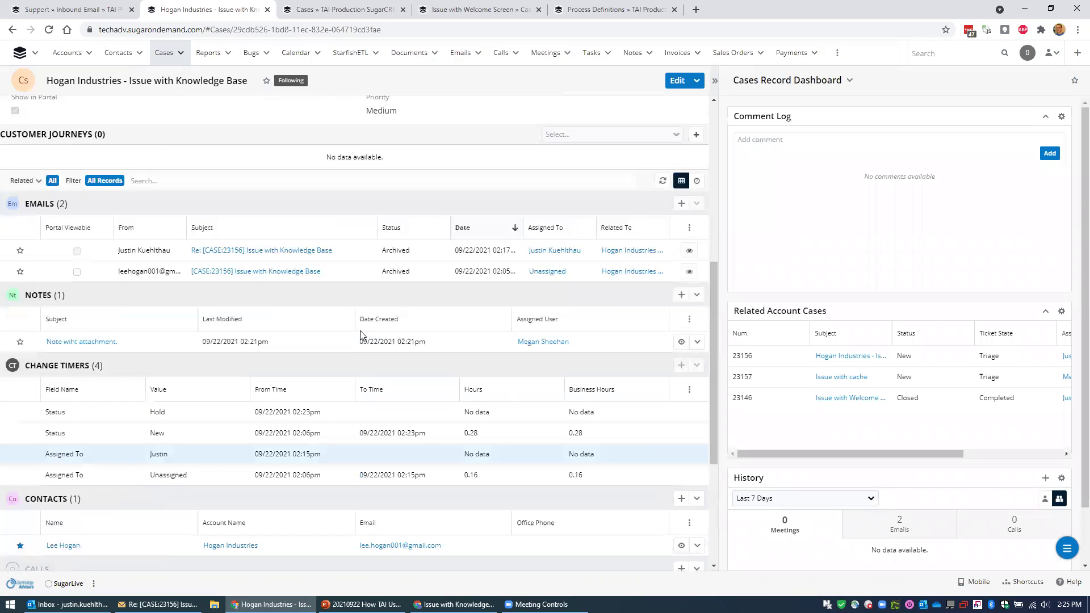
{"action": "left_click", "coordinate": [663, 180]}
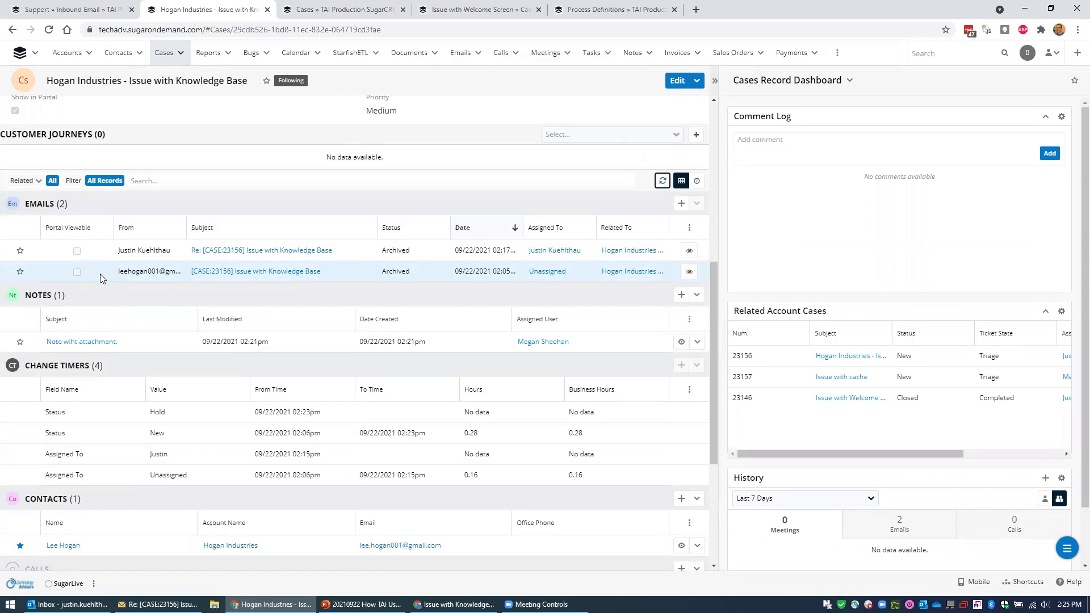
{"action": "scroll", "coordinate": [124, 279], "scroll_direction": "up", "scroll_amount": 6}
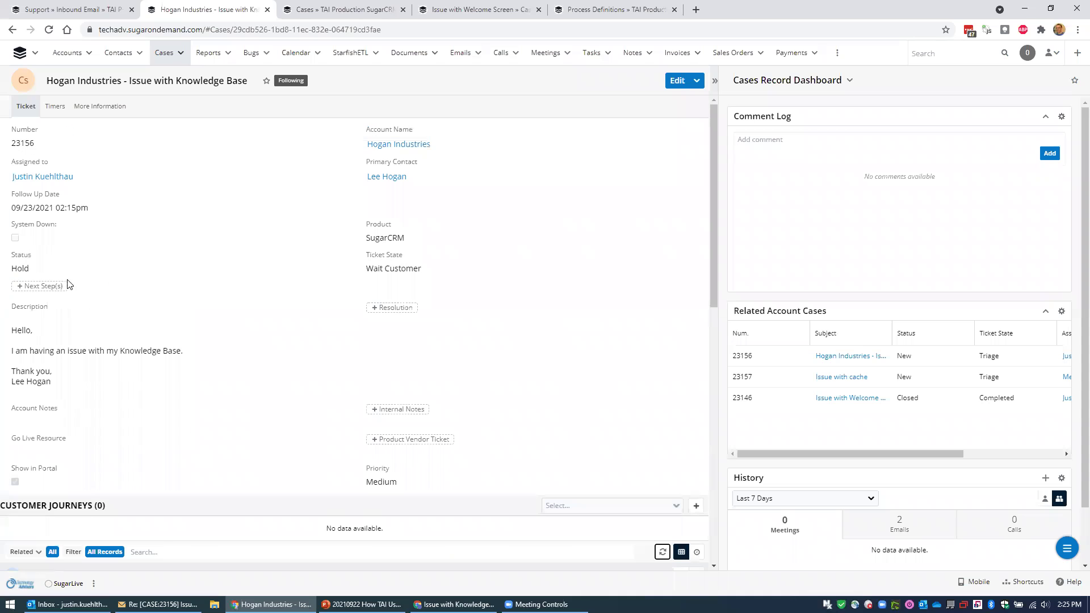
{"action": "left_click", "coordinate": [35, 271]}
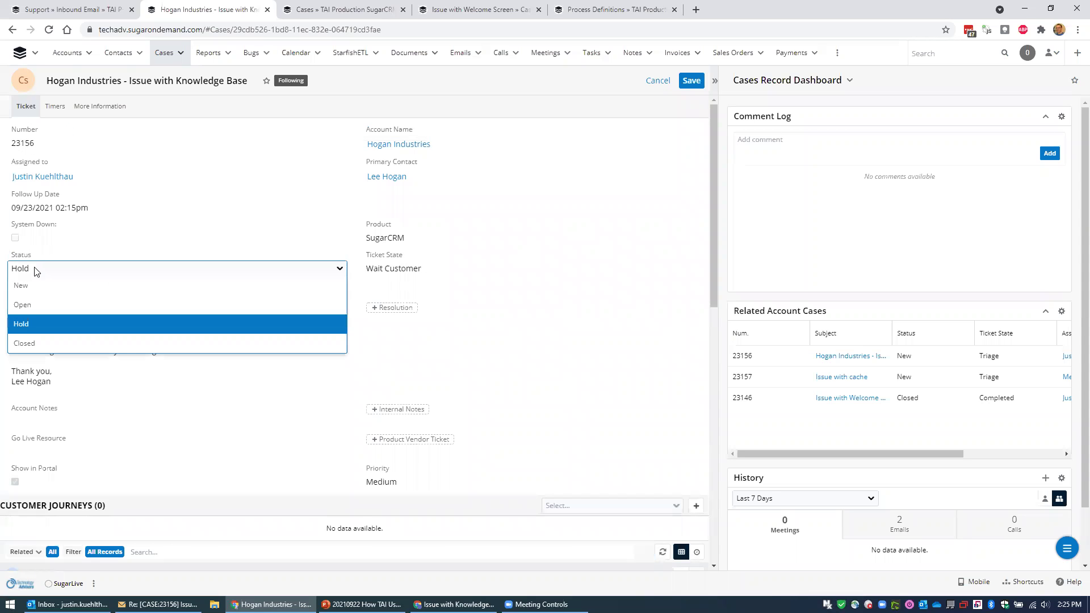
{"action": "left_click", "coordinate": [42, 350]}
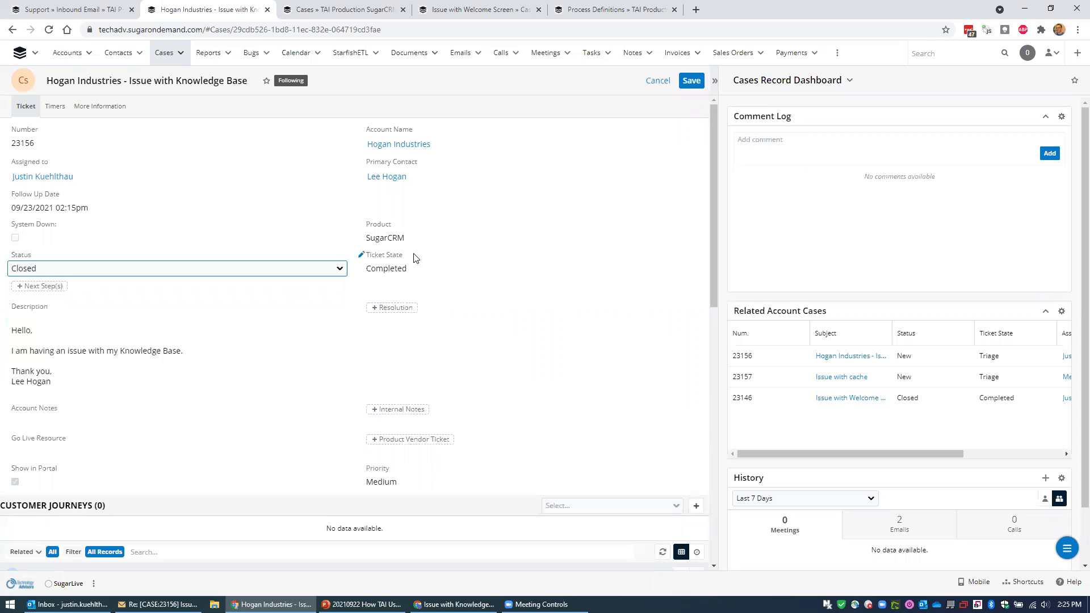
{"action": "left_click", "coordinate": [690, 82]}
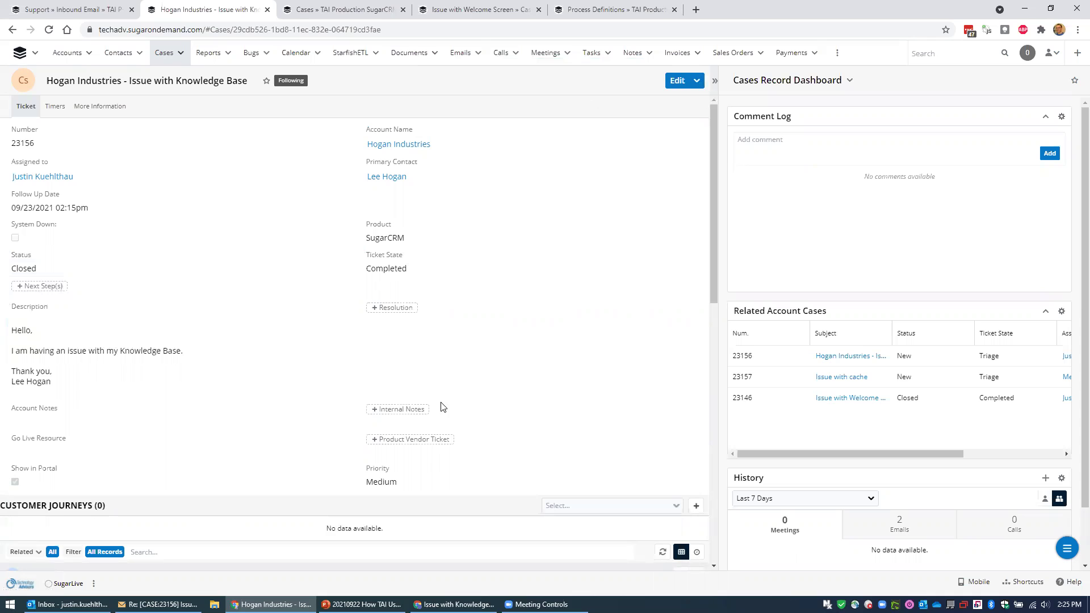
{"action": "left_click", "coordinate": [848, 147]}
{"action": "type", "text": "@a"}
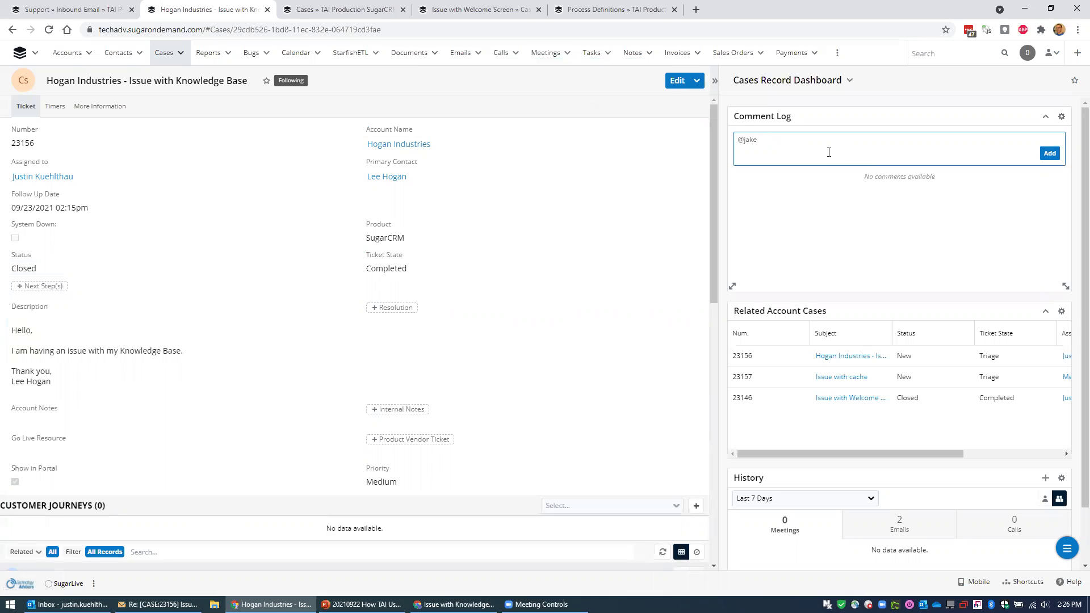
{"action": "left_click", "coordinate": [792, 183]}
{"action": "type", "text": "Look here!"}
{"action": "left_click", "coordinate": [1050, 153]}
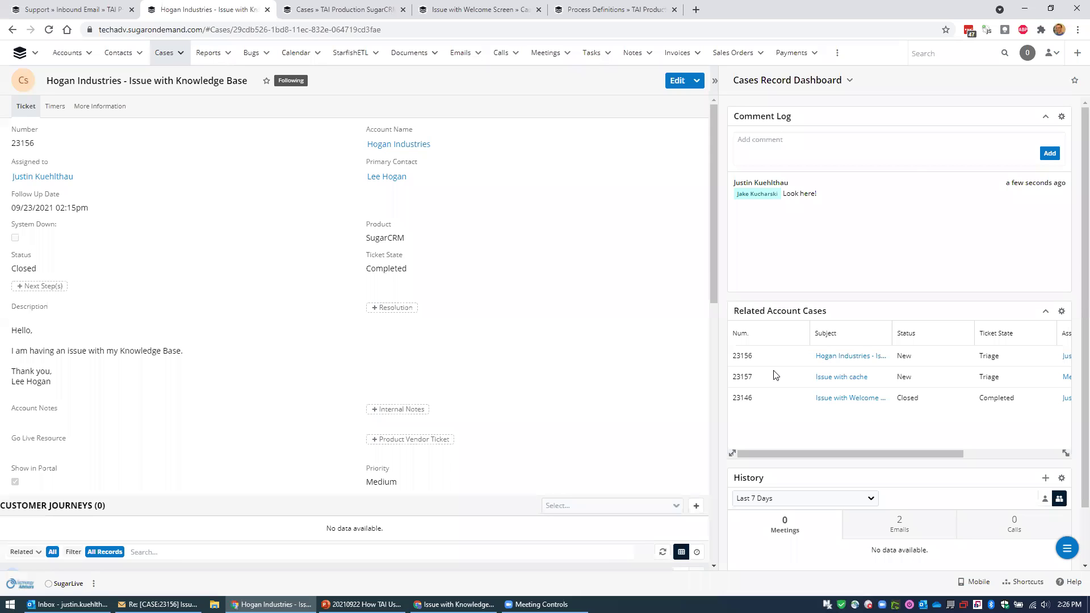
{"action": "scroll", "coordinate": [1072, 318], "scroll_direction": "down", "scroll_amount": 1}
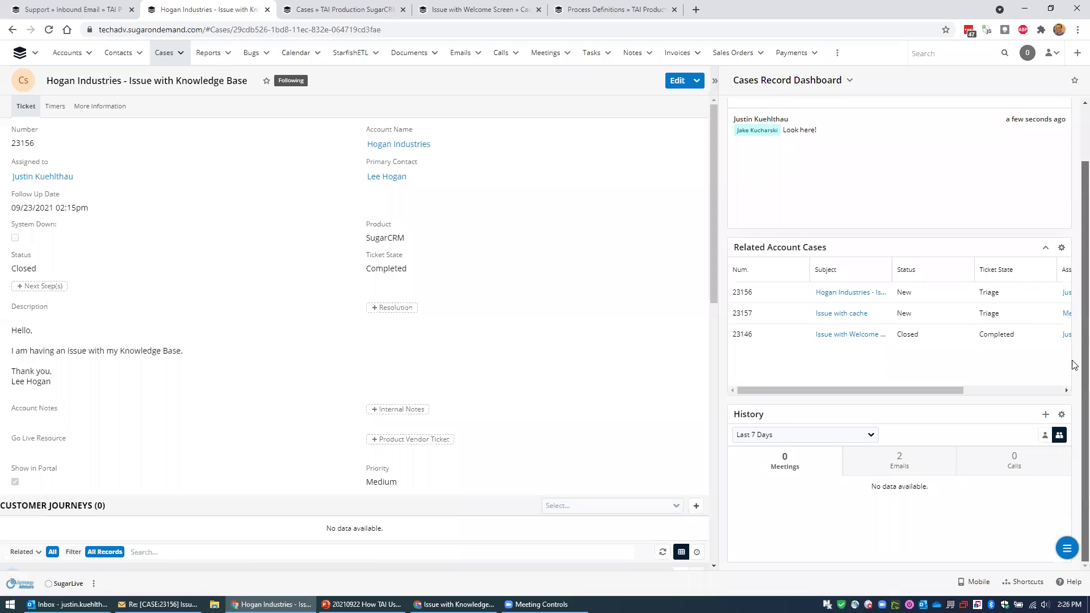
{"action": "scroll", "coordinate": [1070, 365], "scroll_direction": "up", "scroll_amount": 1}
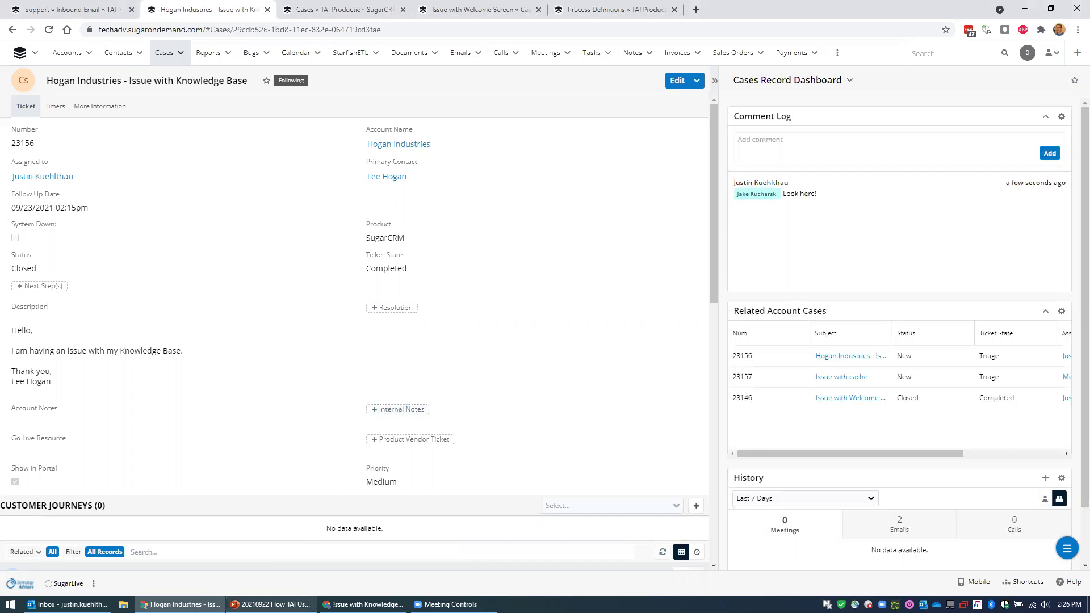
Briefly check the presentation, then refresh the case's related records and scroll to Emails.
{"action": "mouse_move", "coordinate": [272, 604]}
{"action": "left_click", "coordinate": [270, 559]}
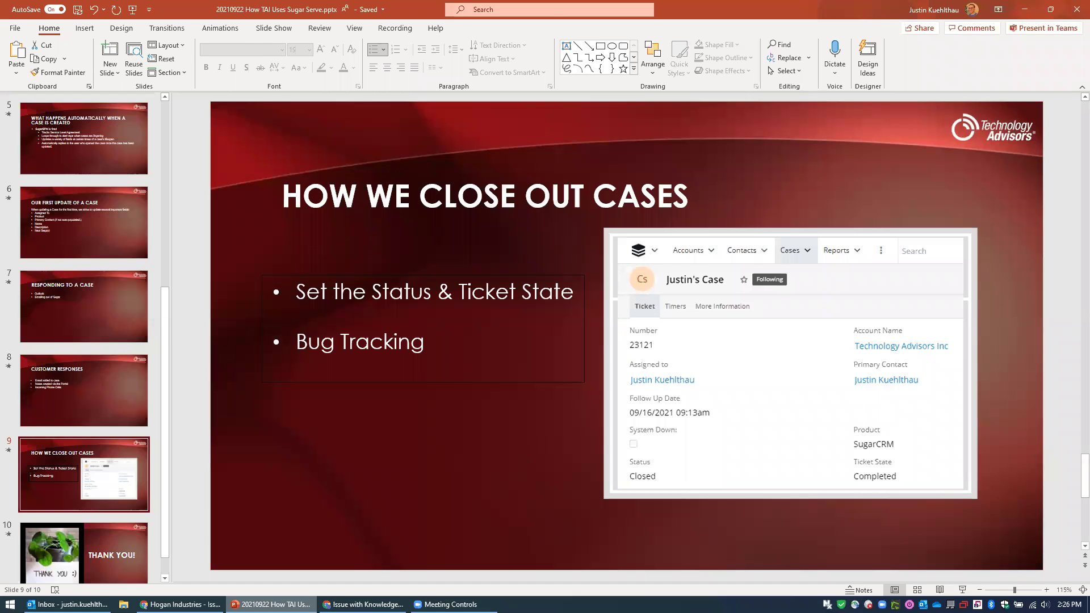
{"action": "key", "text": "alt+Tab"}
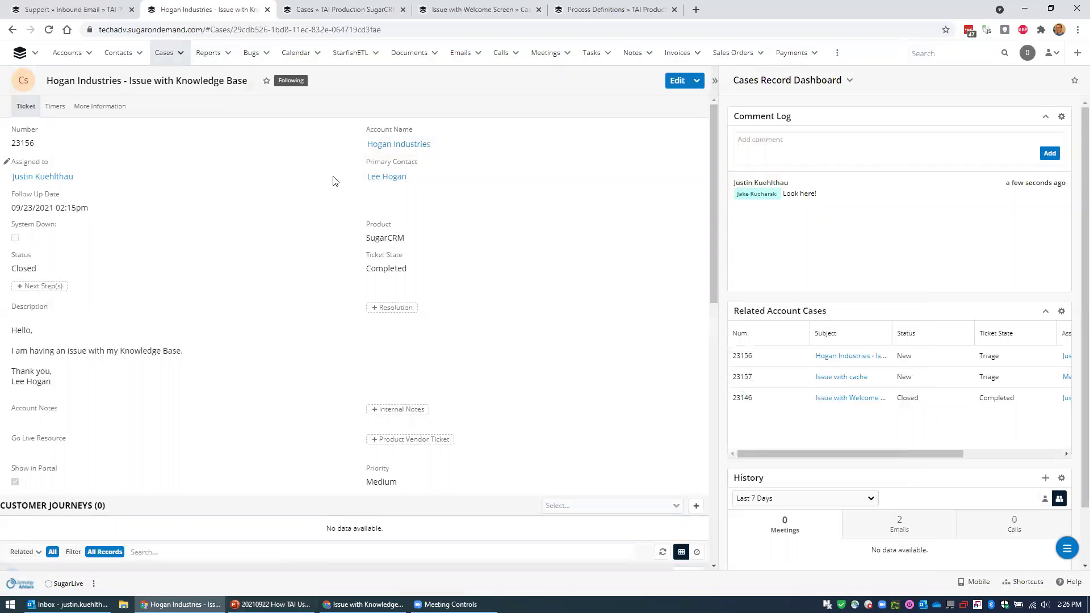
{"action": "left_click", "coordinate": [663, 552]}
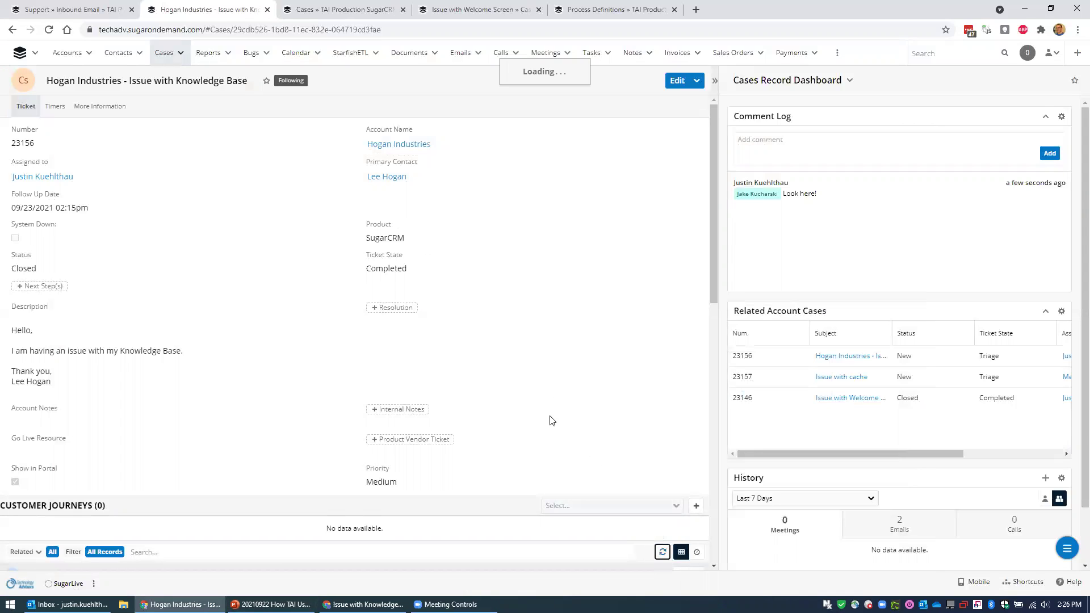
{"action": "scroll", "coordinate": [542, 258], "scroll_direction": "down", "scroll_amount": 4}
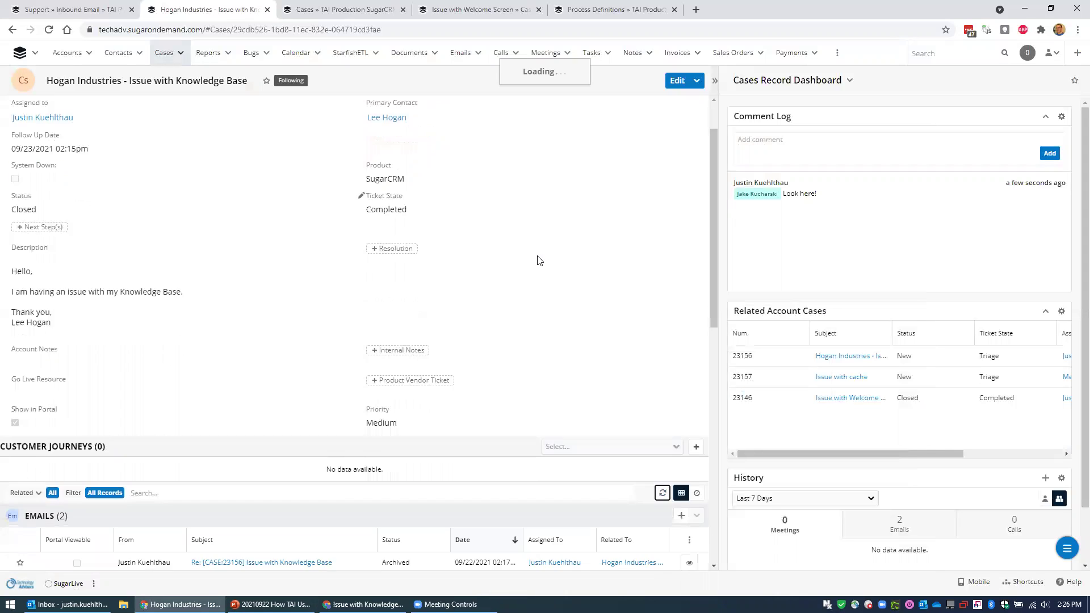
Open Process Definitions in a new tab and close the Welcome Screen case and Cases tabs.
{"action": "left_click", "coordinate": [621, 5]}
{"action": "middle_click", "coordinate": [808, 51]}
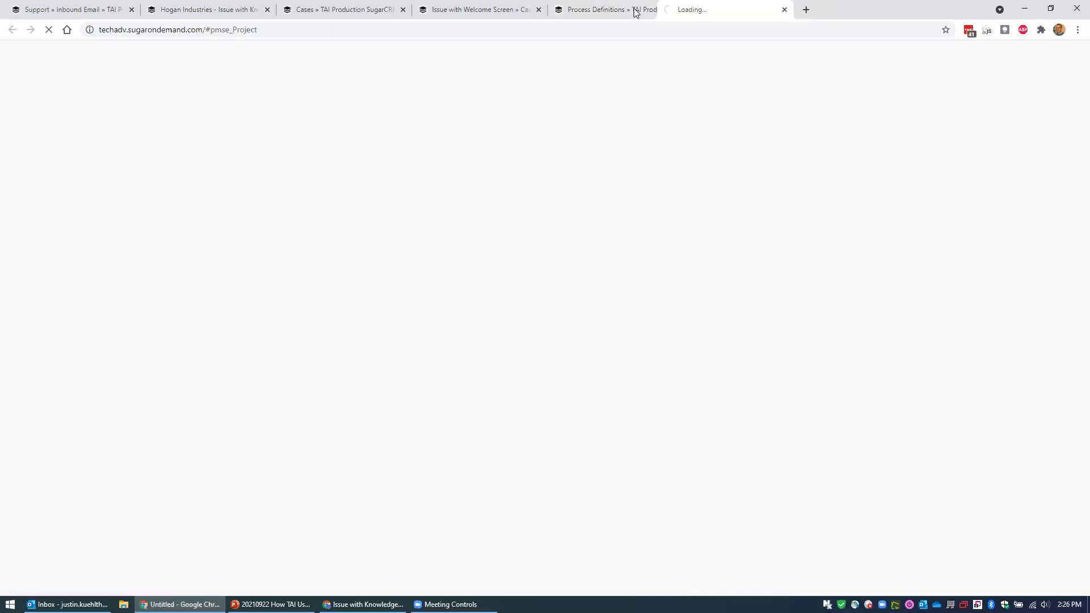
{"action": "left_click", "coordinate": [454, 10]}
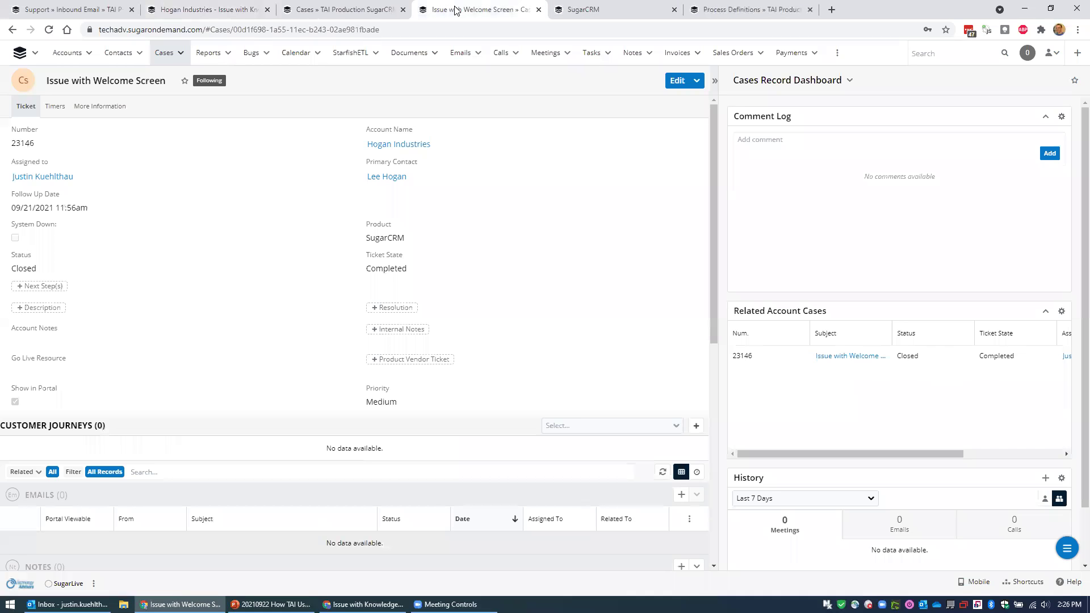
{"action": "middle_click", "coordinate": [454, 10]}
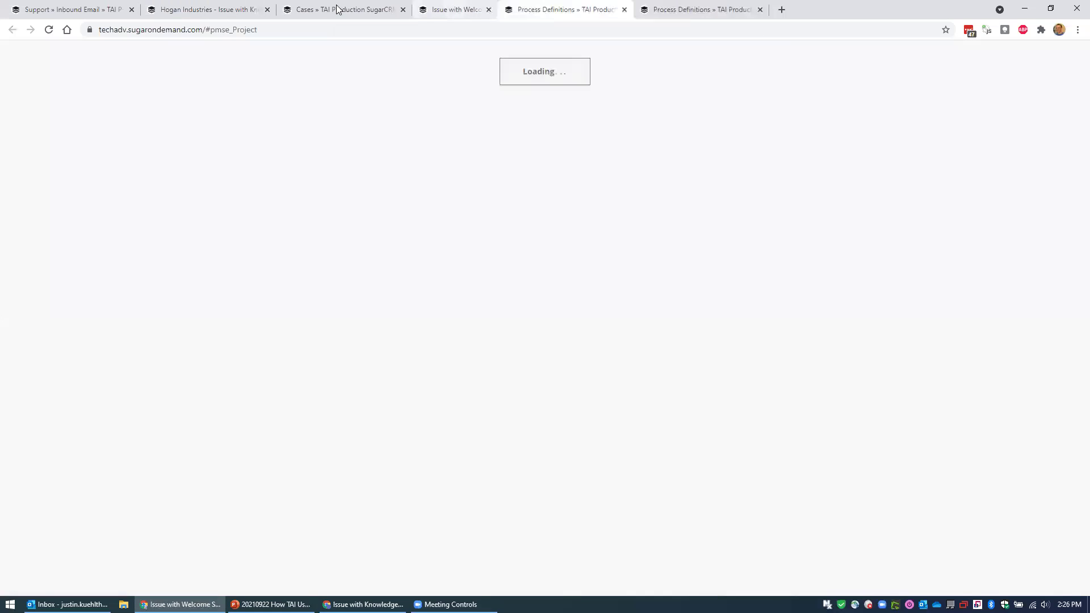
{"action": "middle_click", "coordinate": [341, 9]}
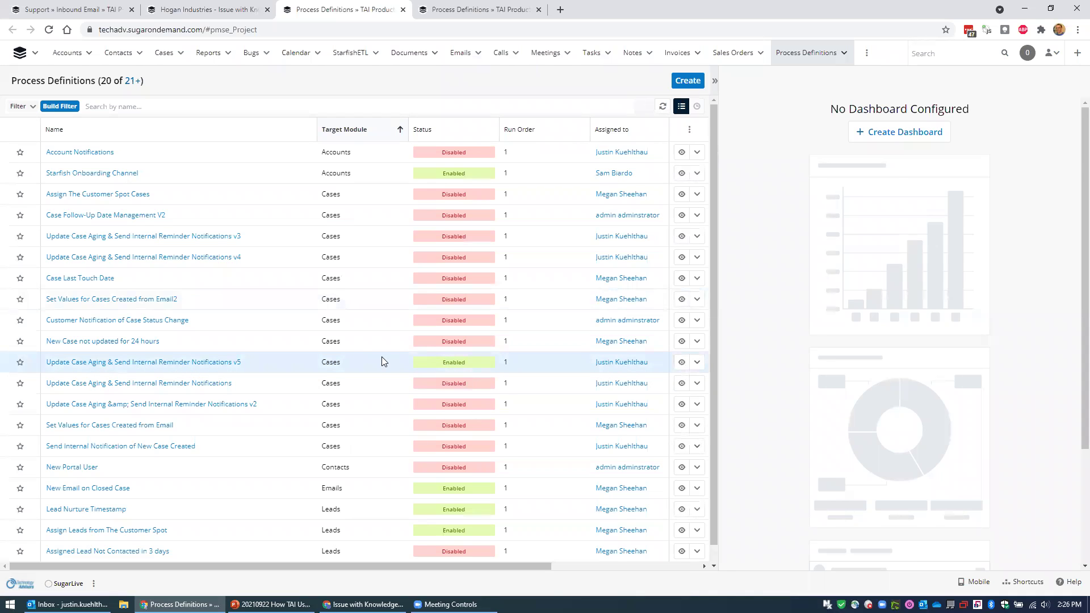
Load more process definitions so 40 of 47 appear in the list.
{"action": "scroll", "coordinate": [367, 359], "scroll_direction": "down", "scroll_amount": 1}
{"action": "left_click", "coordinate": [71, 562]}
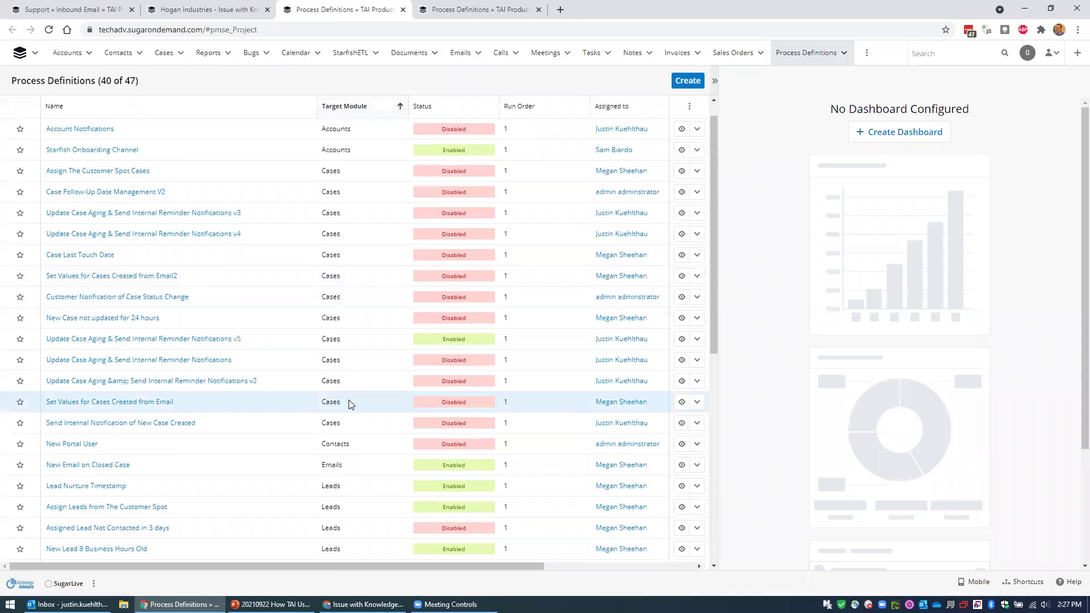
{"action": "scroll", "coordinate": [349, 399], "scroll_direction": "down", "scroll_amount": 5}
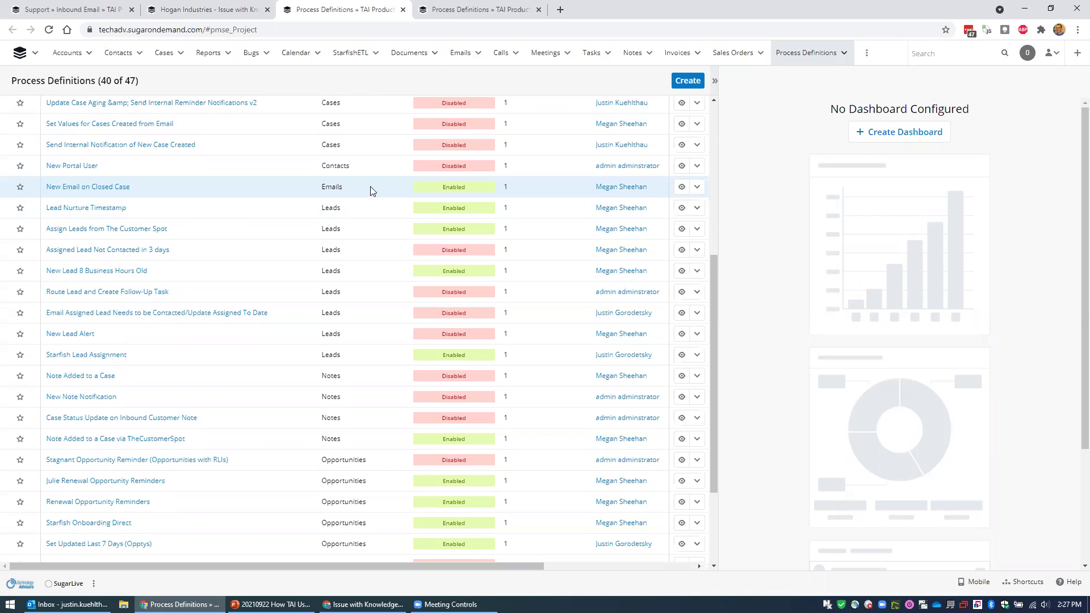
{"action": "scroll", "coordinate": [375, 193], "scroll_direction": "up", "scroll_amount": 5}
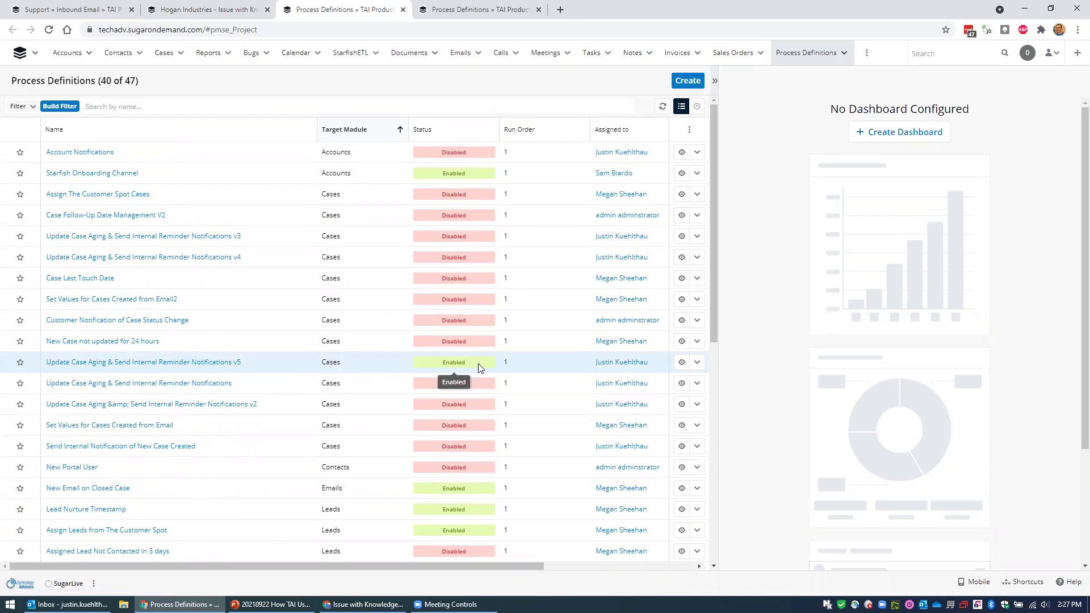
Review the start event, Wait 2 Days and Wait 3 Days timers, aging task and Product Set? gateway.
{"action": "left_click", "coordinate": [464, 12]}
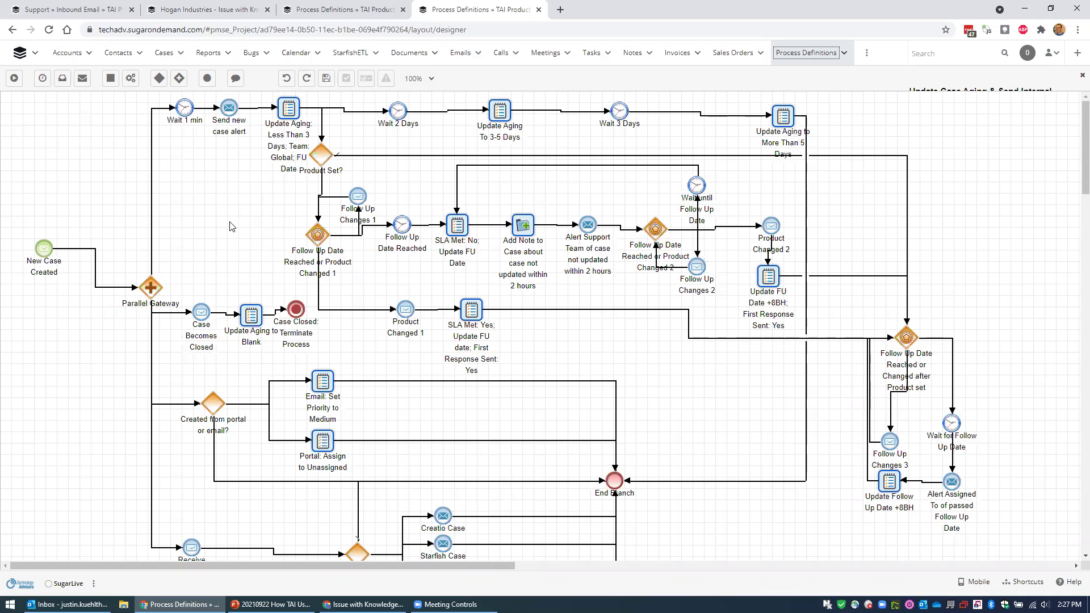
{"action": "left_click", "coordinate": [43, 248]}
{"action": "left_click", "coordinate": [399, 108]}
{"action": "left_click", "coordinate": [619, 110]}
{"action": "left_click", "coordinate": [782, 113]}
{"action": "left_click", "coordinate": [320, 155]}
Review the Add Note, Update FU Date, Update Aging to Blank, Terminate and Receive Product Type elements.
{"action": "left_click", "coordinate": [527, 224]}
{"action": "left_click", "coordinate": [762, 280]}
{"action": "scroll", "coordinate": [851, 377], "scroll_direction": "down", "scroll_amount": 2}
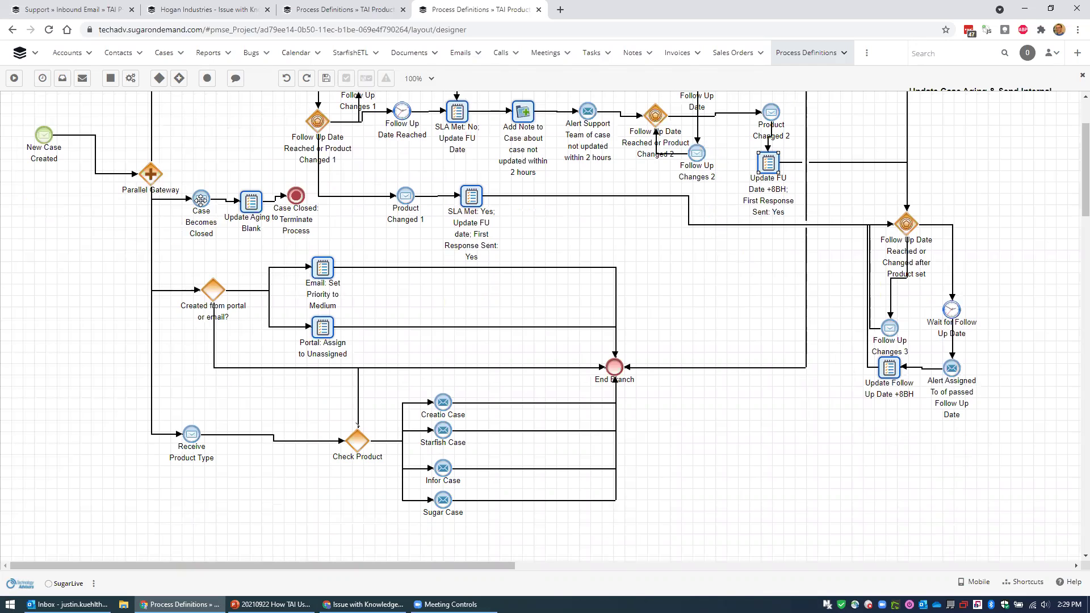
{"action": "left_click", "coordinate": [252, 202]}
{"action": "left_click", "coordinate": [298, 194]}
{"action": "left_click", "coordinate": [192, 435]}
{"action": "left_click", "coordinate": [705, 431]}
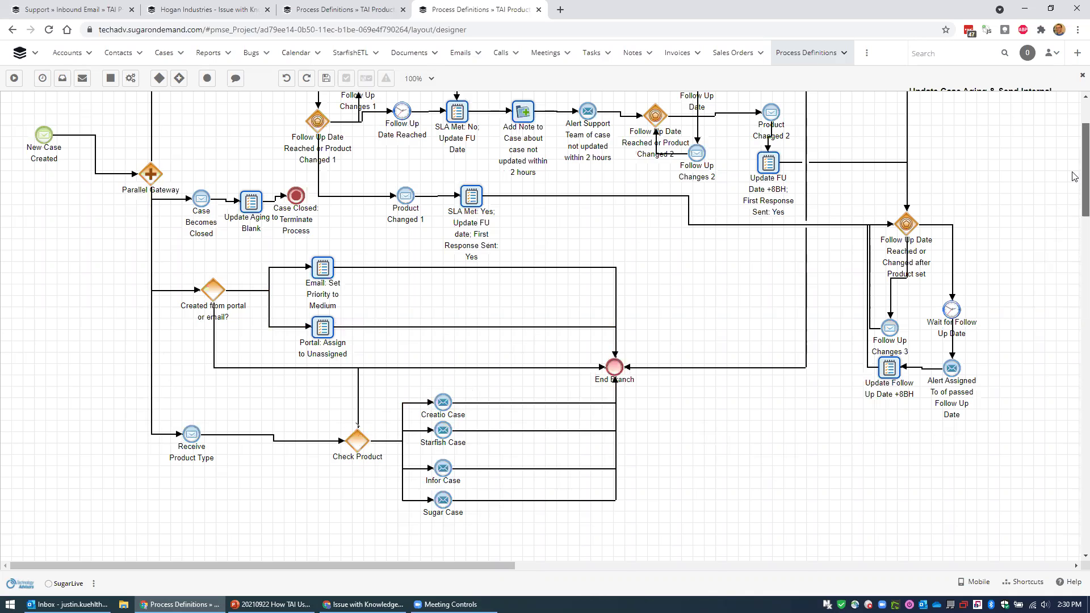
{"action": "scroll", "coordinate": [1073, 170], "scroll_direction": "up", "scroll_amount": 3}
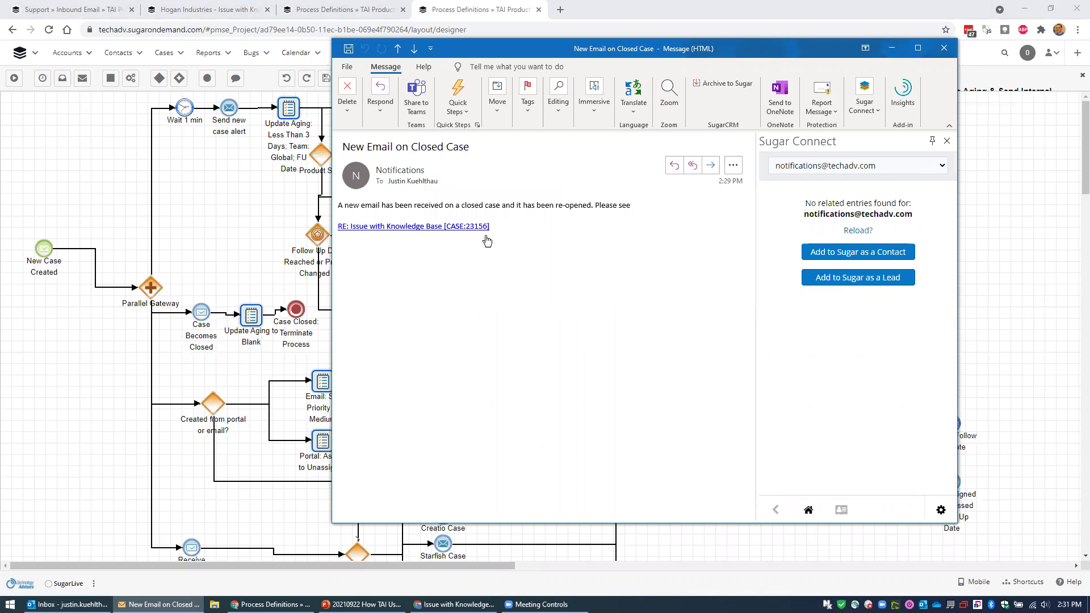
Go back from the Outlook alert to the Process Definitions tab and scroll its list.
{"action": "left_click", "coordinate": [355, 11]}
{"action": "scroll", "coordinate": [263, 293], "scroll_direction": "down", "scroll_amount": 8}
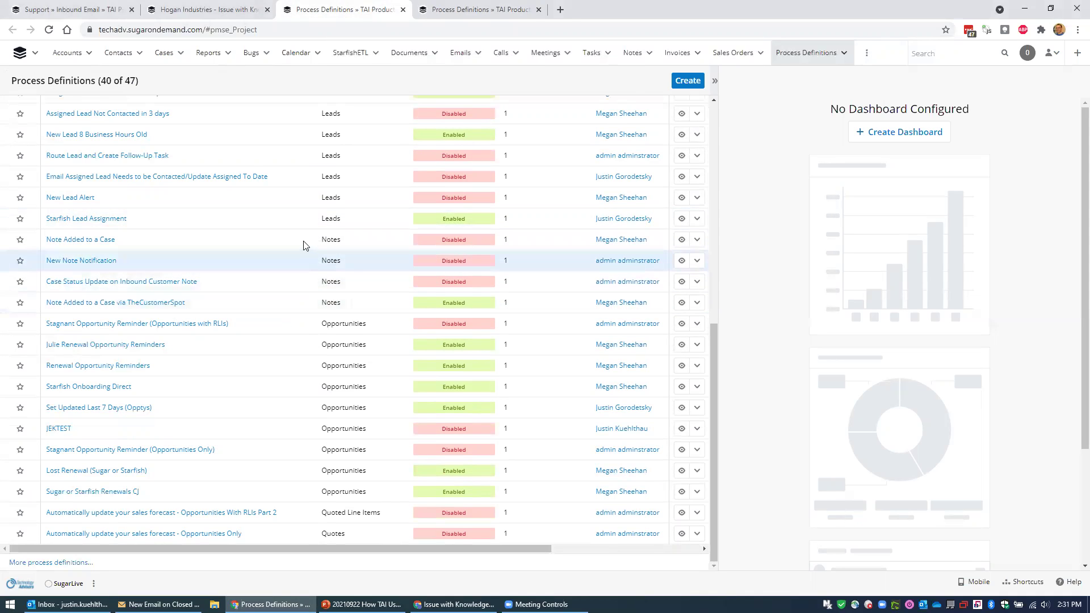
{"action": "scroll", "coordinate": [303, 244], "scroll_direction": "up", "scroll_amount": 3}
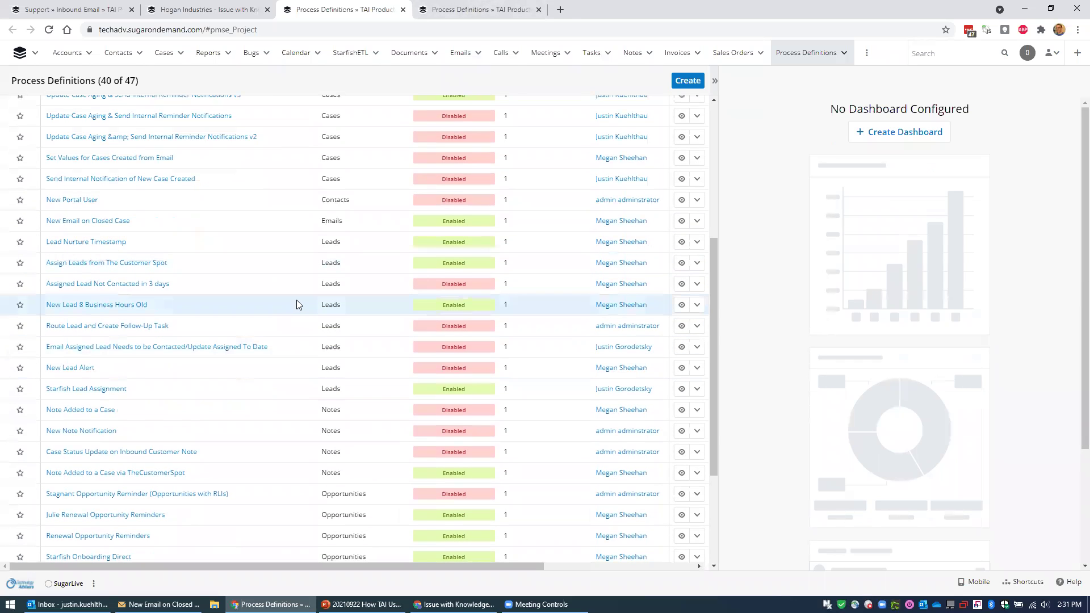
{"action": "scroll", "coordinate": [296, 304], "scroll_direction": "up", "scroll_amount": 1}
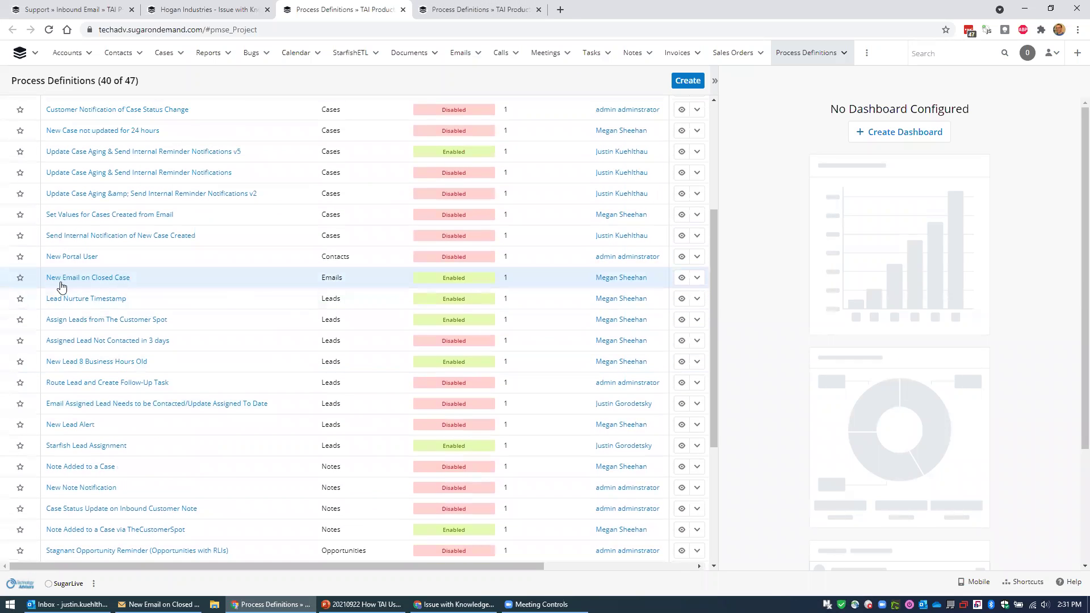
Open the New Email on Closed Case design and inspect its Re-Open Case task and End Event.
{"action": "left_click", "coordinate": [697, 284]}
{"action": "left_click", "coordinate": [684, 295]}
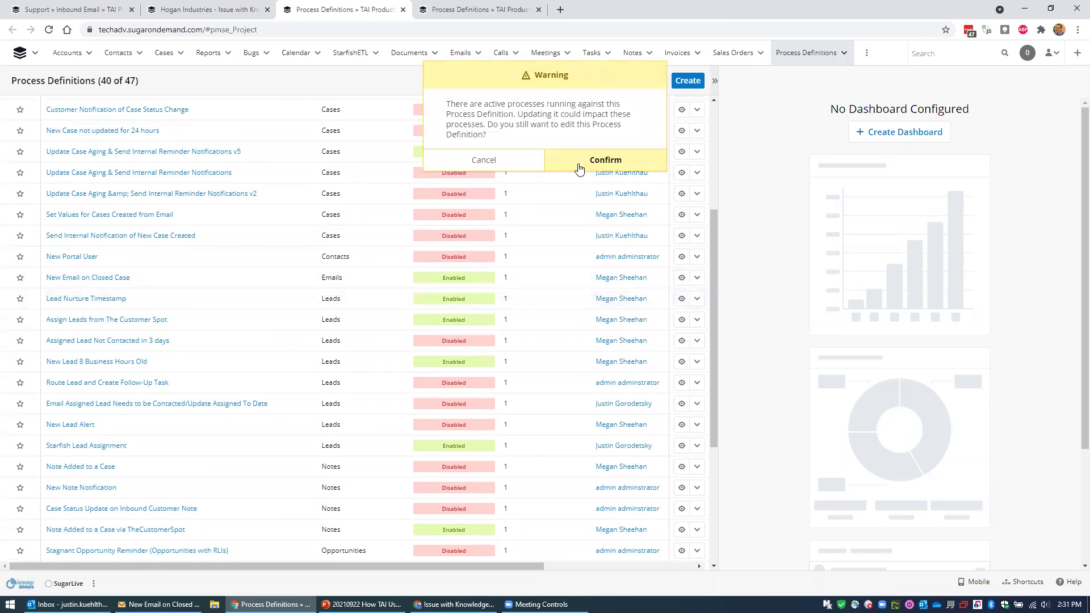
{"action": "left_click", "coordinate": [588, 168]}
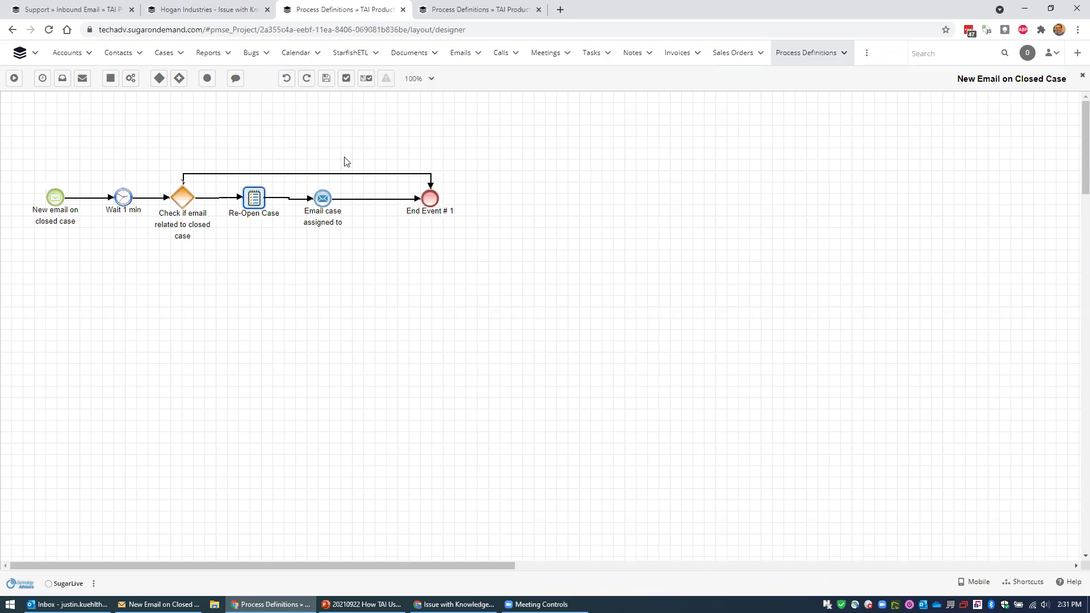
{"action": "left_click", "coordinate": [248, 201]}
{"action": "left_click", "coordinate": [430, 199]}
Glance at the re-opened case notification email, then move through the Support and Hogan Industries tabs.
{"action": "left_click", "coordinate": [159, 603]}
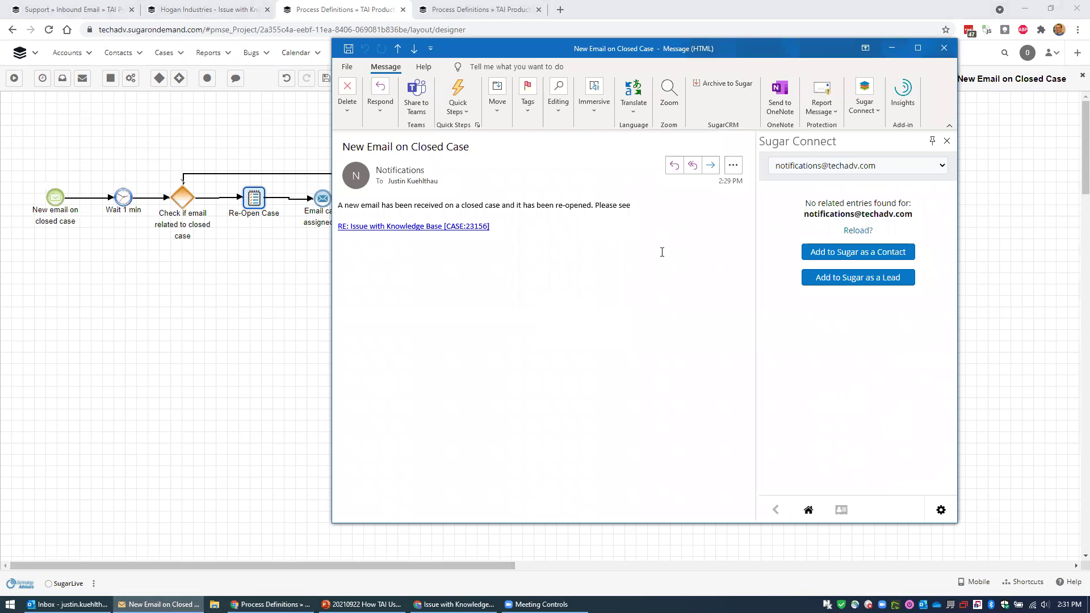
{"action": "left_click", "coordinate": [944, 48]}
{"action": "left_click", "coordinate": [71, 10]}
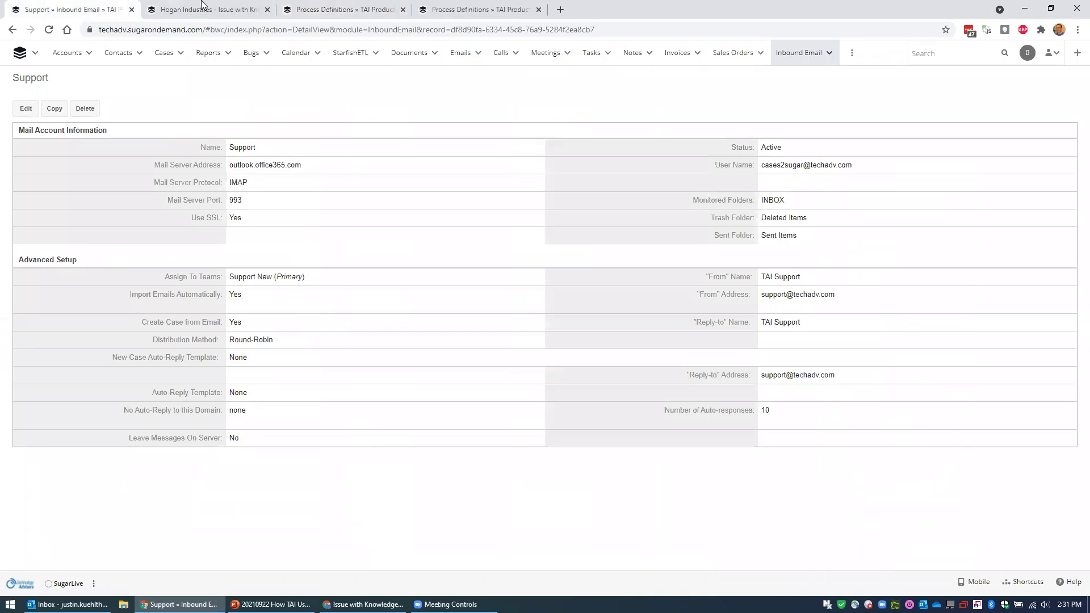
{"action": "left_click", "coordinate": [204, 9]}
Refresh case 23156's emails, preview the newest reply, then open the dashboards dropdown from Support.
{"action": "left_click", "coordinate": [661, 324]}
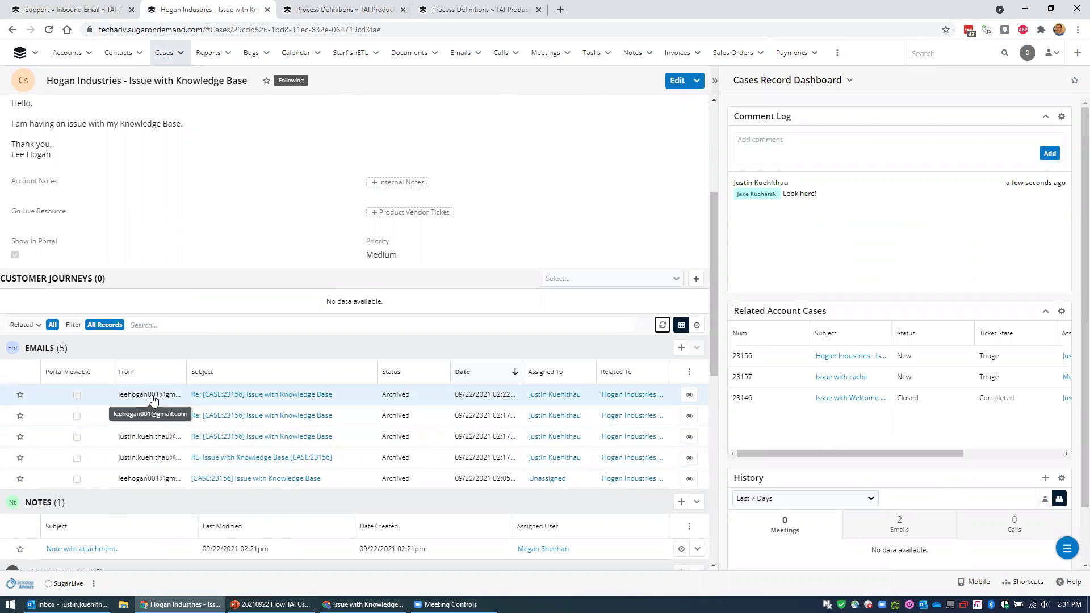
{"action": "left_click", "coordinate": [689, 394]}
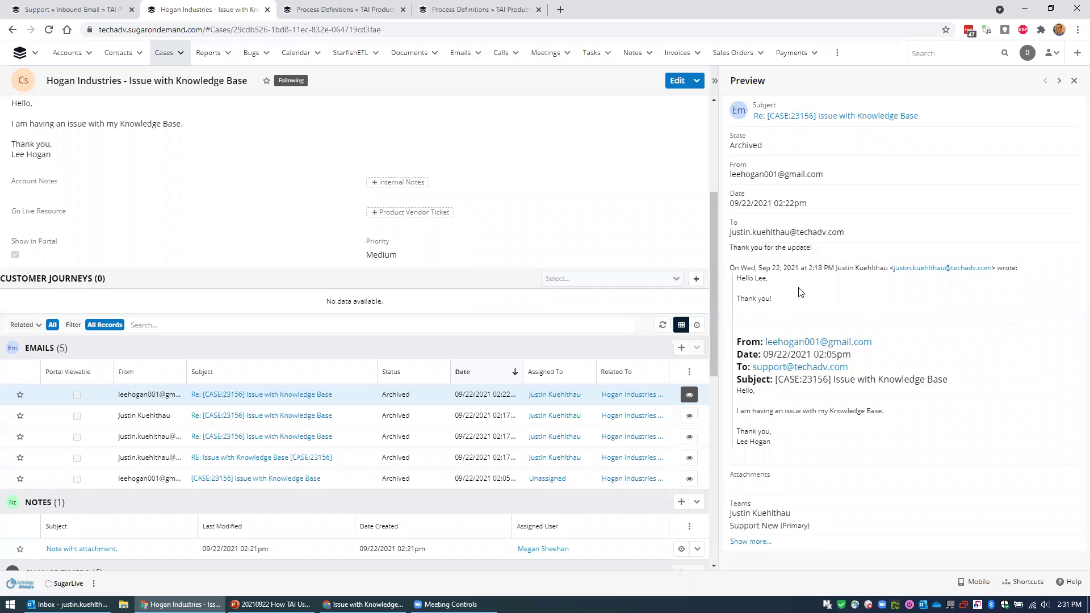
{"action": "left_click", "coordinate": [98, 10]}
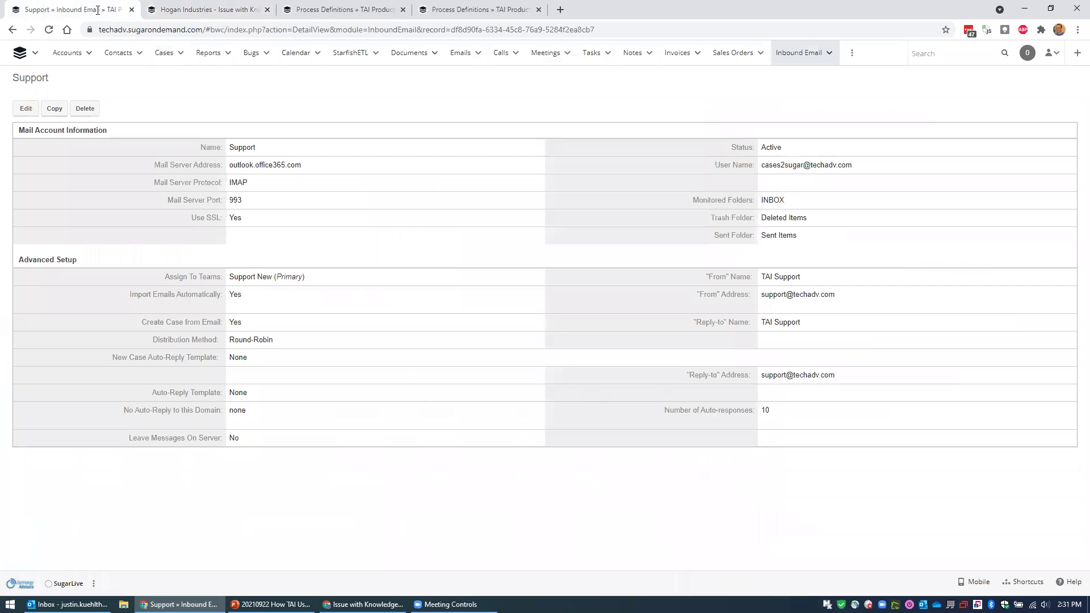
{"action": "left_click", "coordinate": [35, 54]}
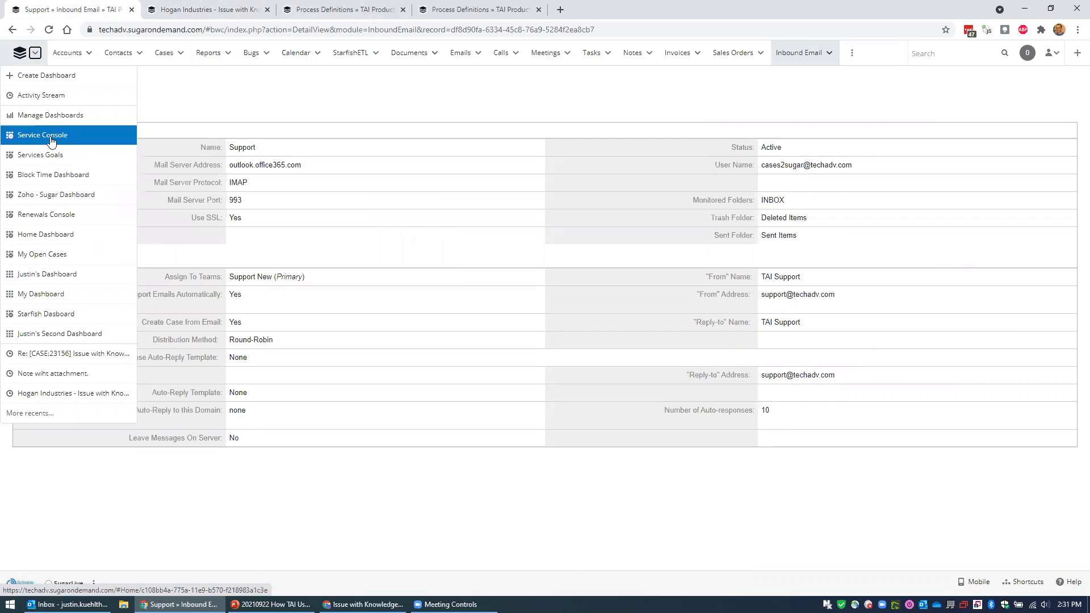
Open the Service Console and briefly list the cases aged More Than 5 Days.
{"action": "left_click", "coordinate": [50, 137]}
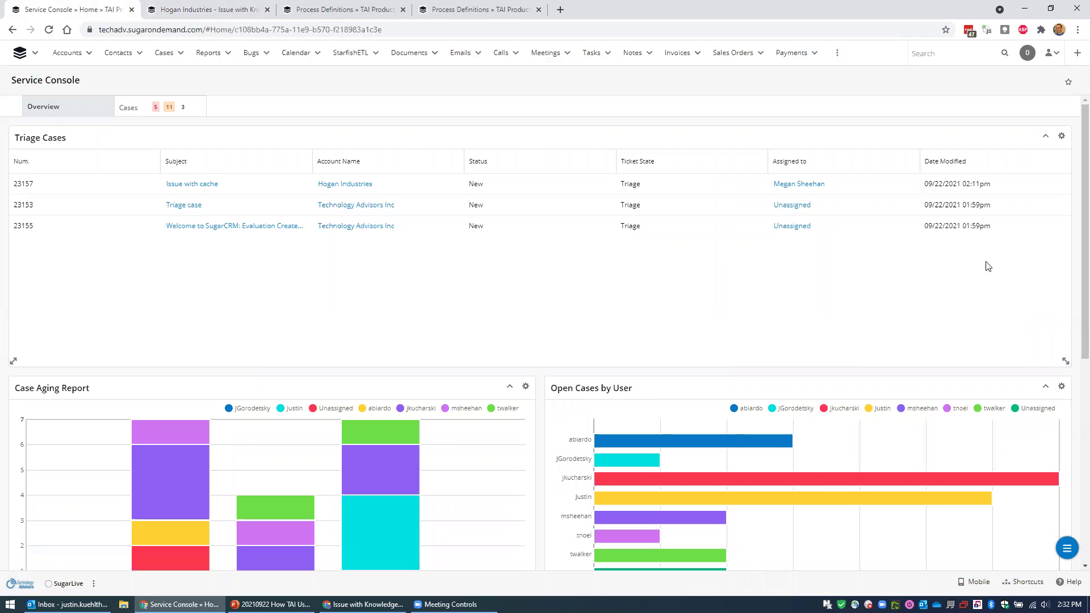
{"action": "scroll", "coordinate": [1073, 236], "scroll_direction": "down", "scroll_amount": 3}
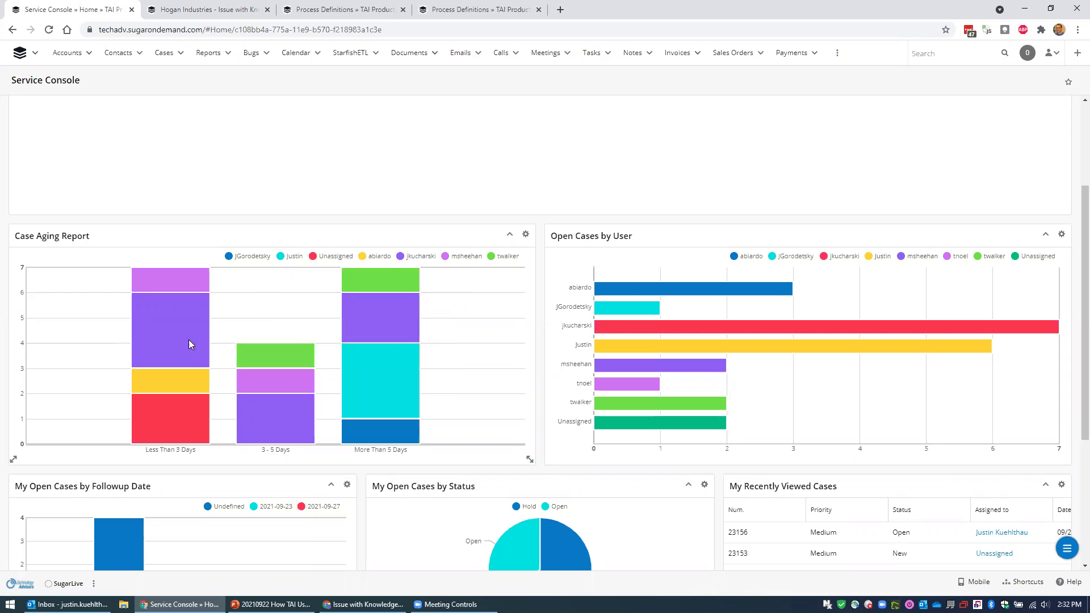
{"action": "mouse_move", "coordinate": [370, 374]}
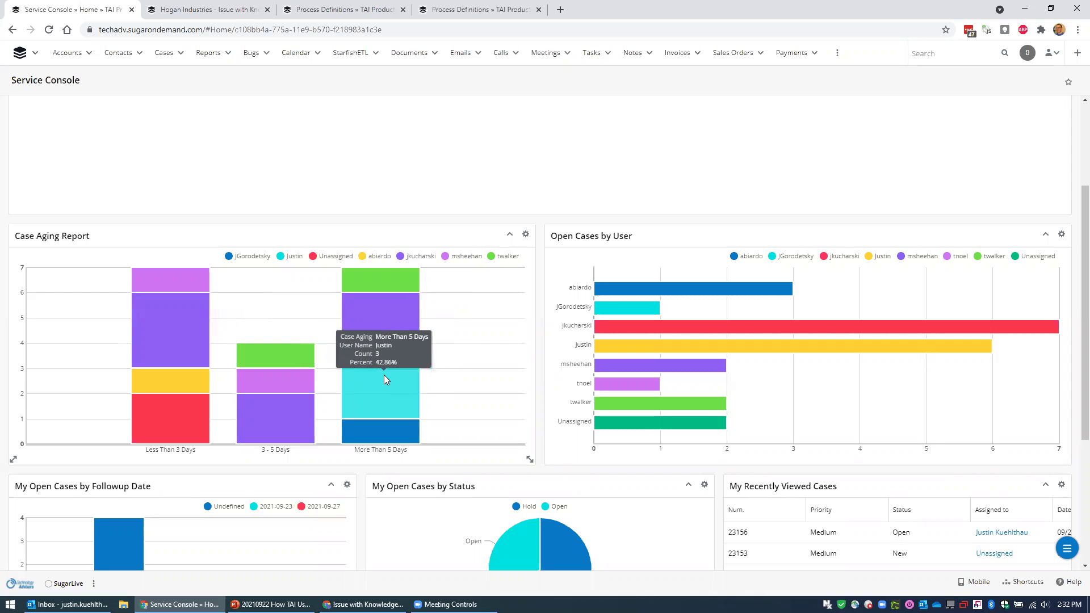
{"action": "left_click", "coordinate": [383, 375]}
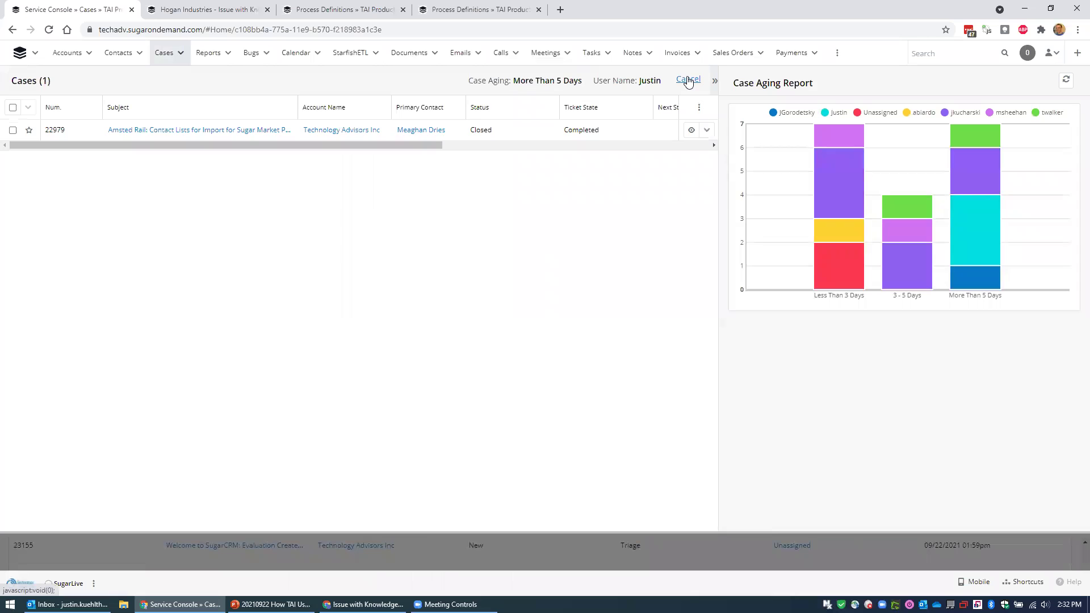
{"action": "left_click", "coordinate": [688, 80]}
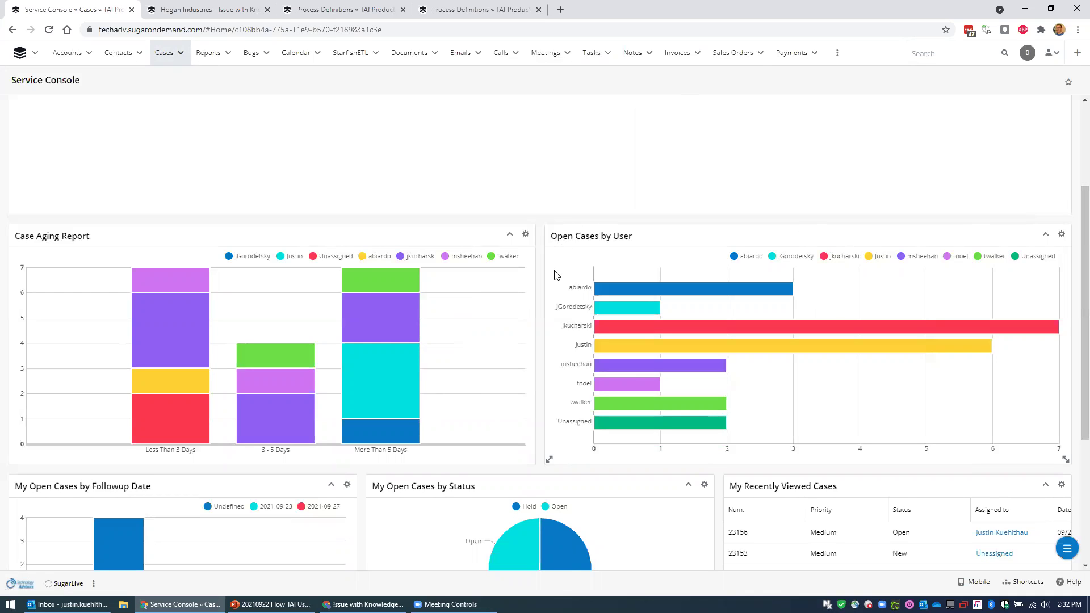
Look over the lower console dashlets, then return to the top and show the Cases list.
{"action": "scroll", "coordinate": [556, 275], "scroll_direction": "down", "scroll_amount": 1}
{"action": "scroll", "coordinate": [556, 276], "scroll_direction": "down", "scroll_amount": 3}
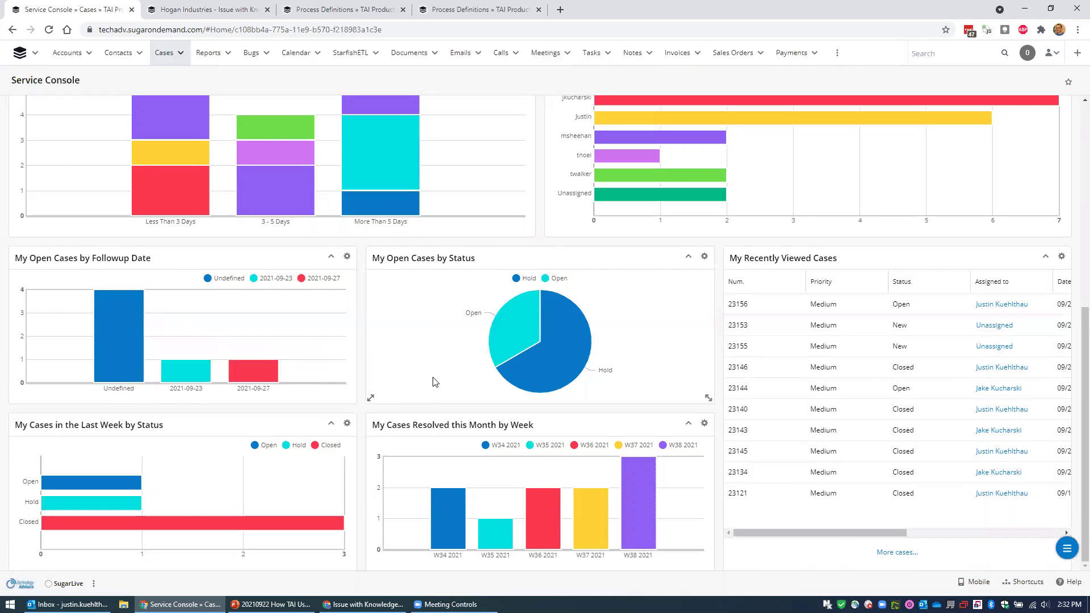
{"action": "mouse_move", "coordinate": [502, 338]}
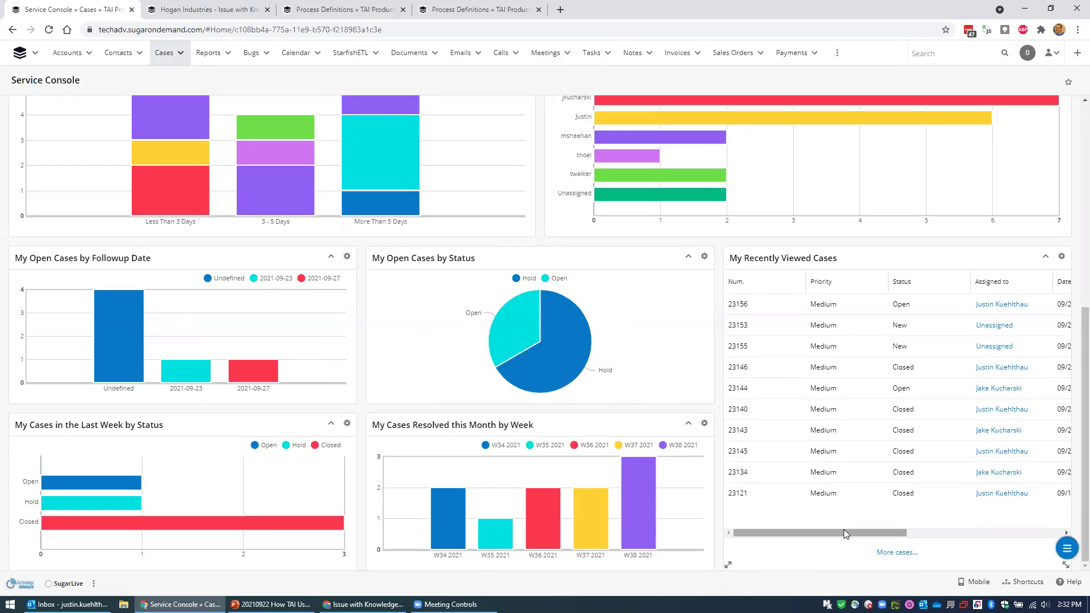
{"action": "left_click_drag", "start_coordinate": [841, 530], "coordinate": [833, 528]}
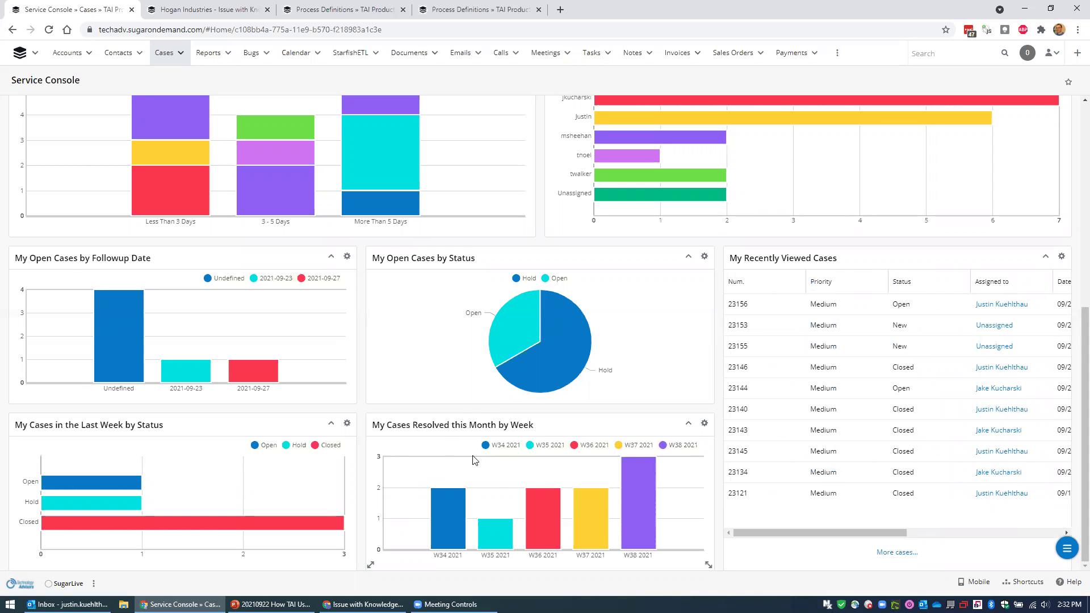
{"action": "mouse_move", "coordinate": [614, 529]}
{"action": "mouse_move", "coordinate": [85, 483]}
{"action": "scroll", "coordinate": [357, 395], "scroll_direction": "up", "scroll_amount": 7}
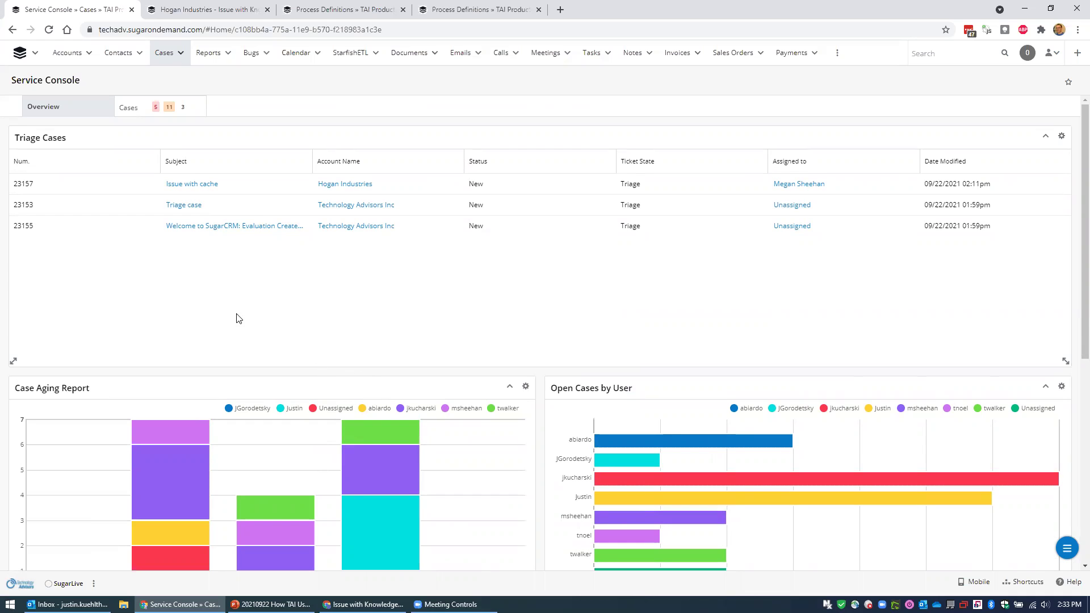
{"action": "left_click", "coordinate": [138, 107]}
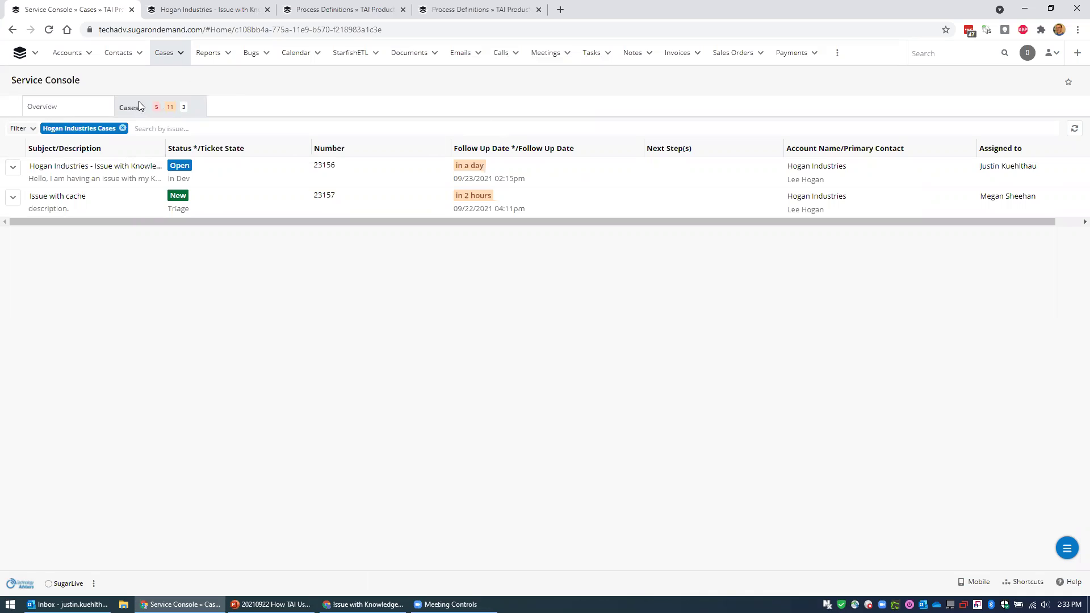
Leave the case filters unchanged and return to the Hogan Industries - Issue with Knowledge Base case tab.
{"action": "left_click", "coordinate": [21, 129]}
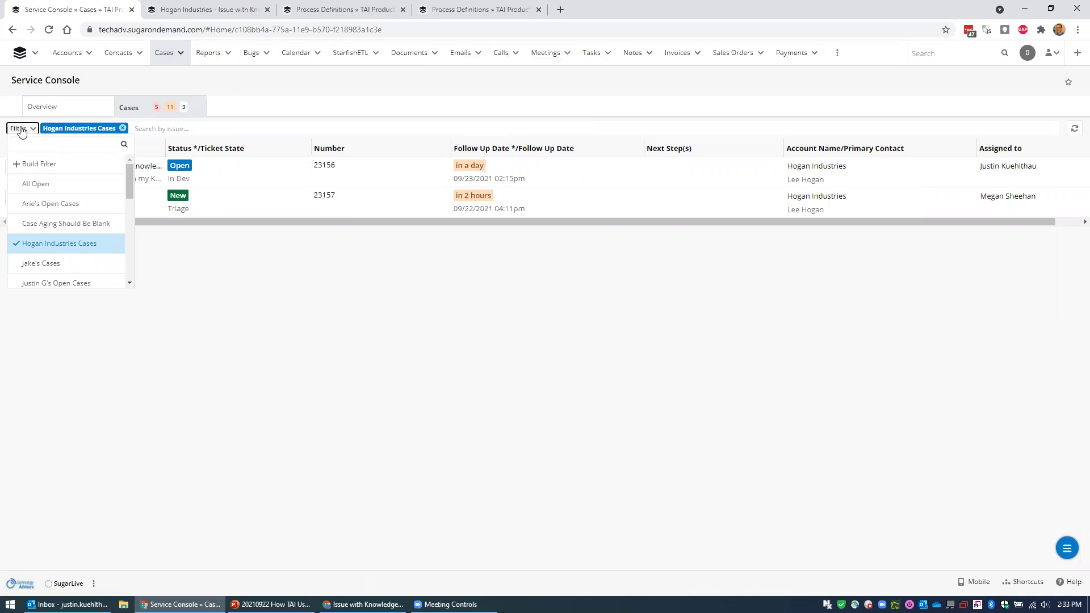
{"action": "left_click", "coordinate": [20, 130]}
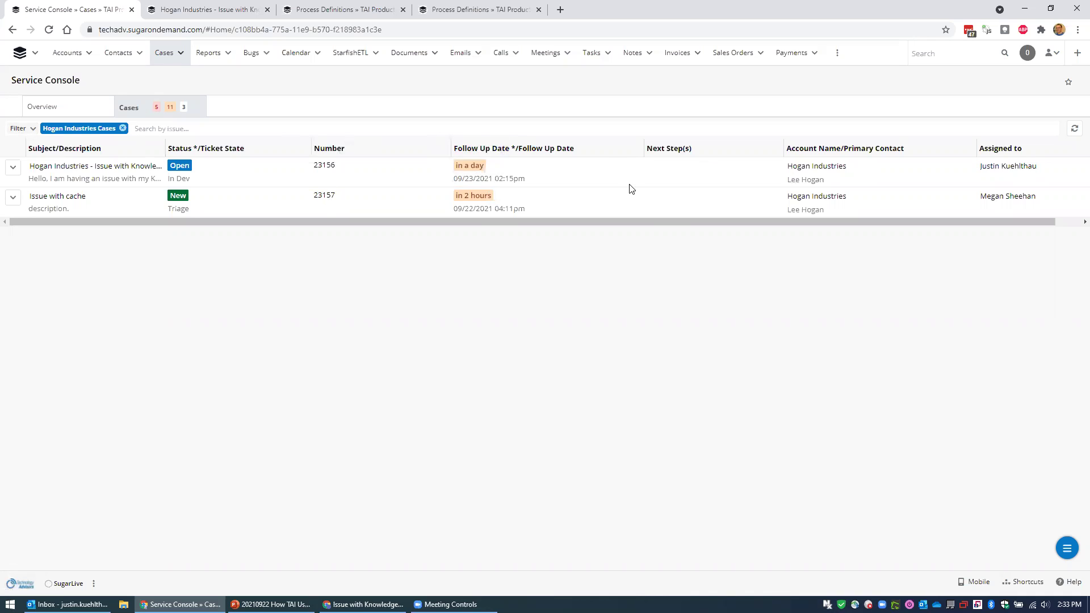
{"action": "left_click", "coordinate": [199, 10]}
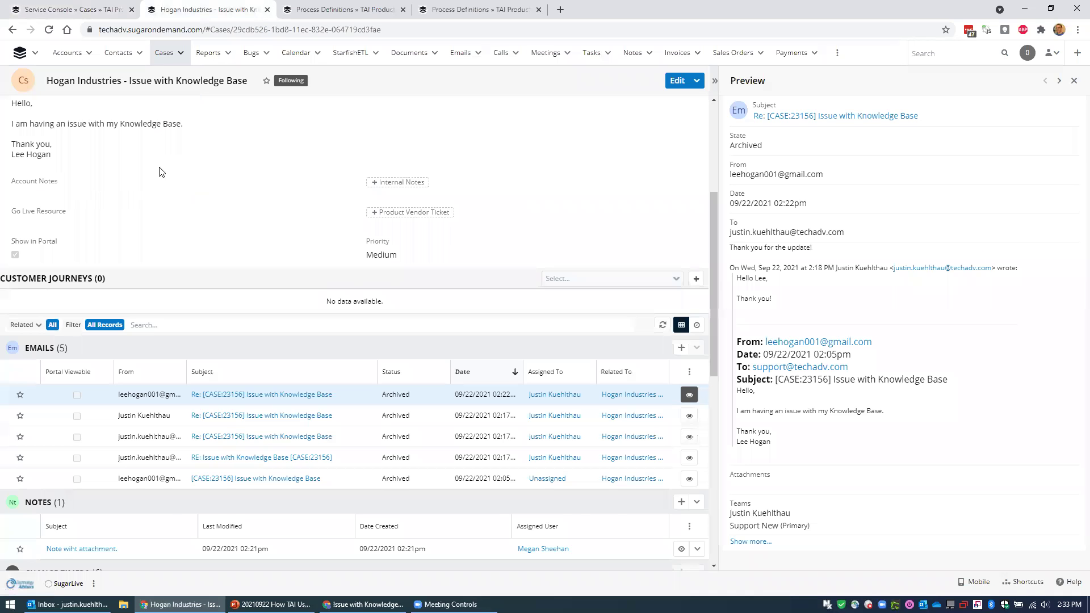
Abandon the conflicting next-step edit and reload case 23156 to show Open, In Dev.
{"action": "scroll", "coordinate": [159, 171], "scroll_direction": "up", "scroll_amount": 4}
{"action": "left_click", "coordinate": [21, 289]}
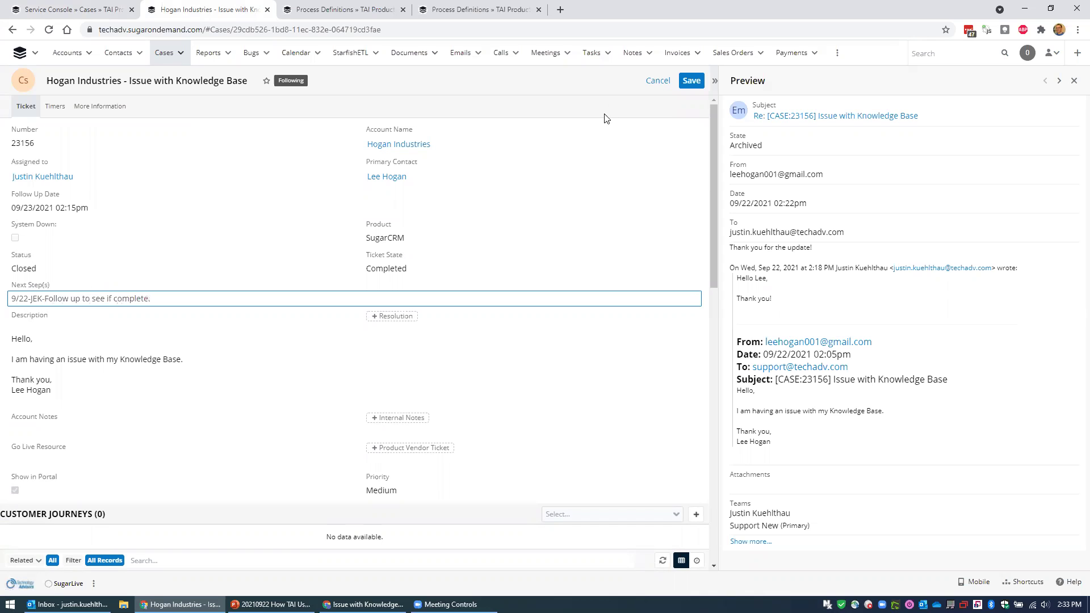
{"action": "left_click", "coordinate": [692, 81]}
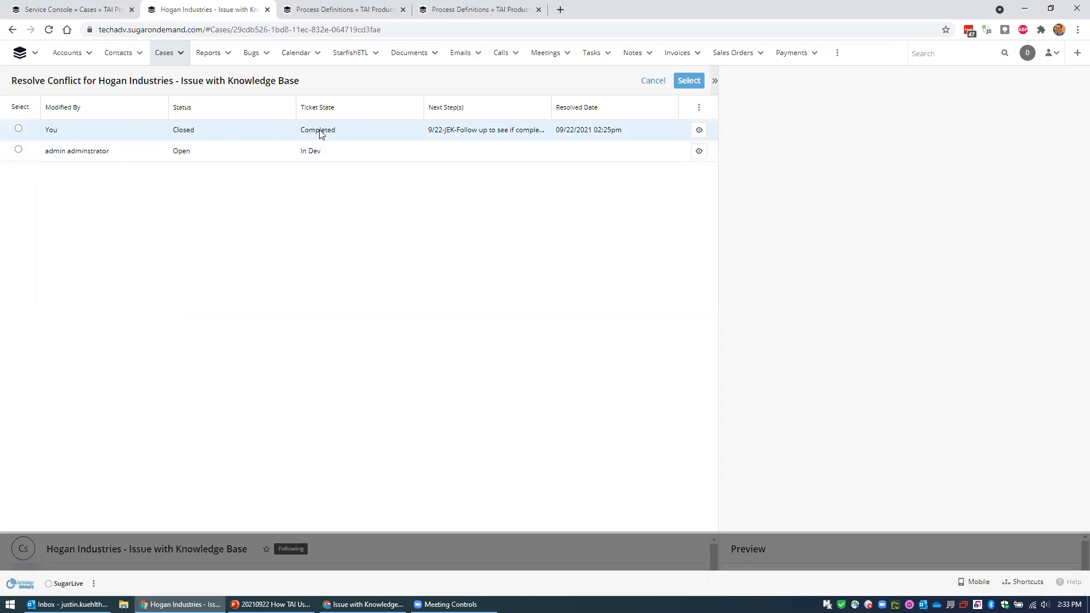
{"action": "left_click", "coordinate": [18, 128]}
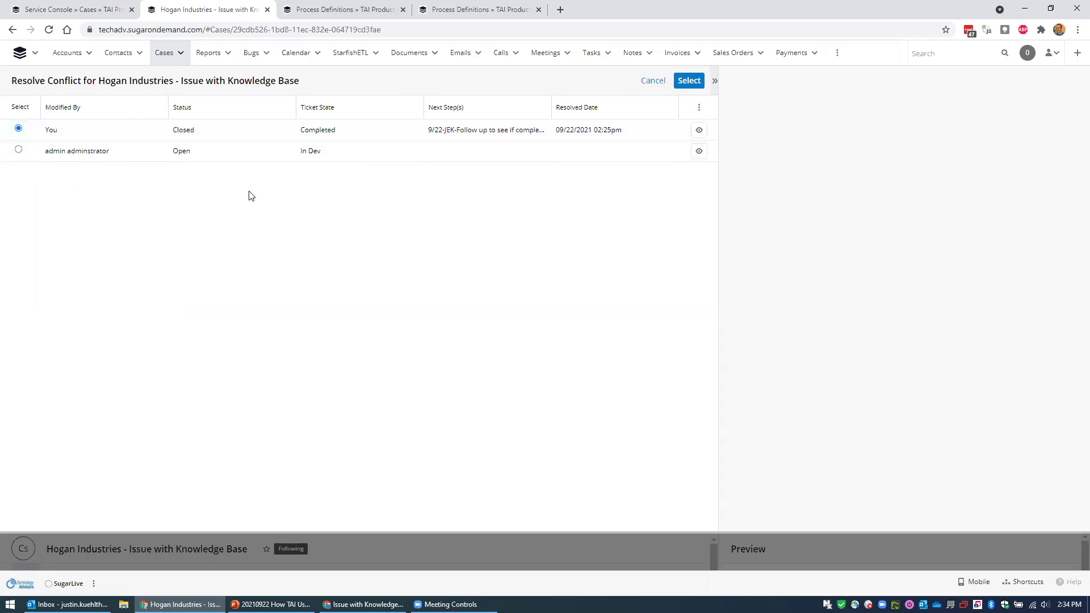
{"action": "left_click", "coordinate": [653, 84]}
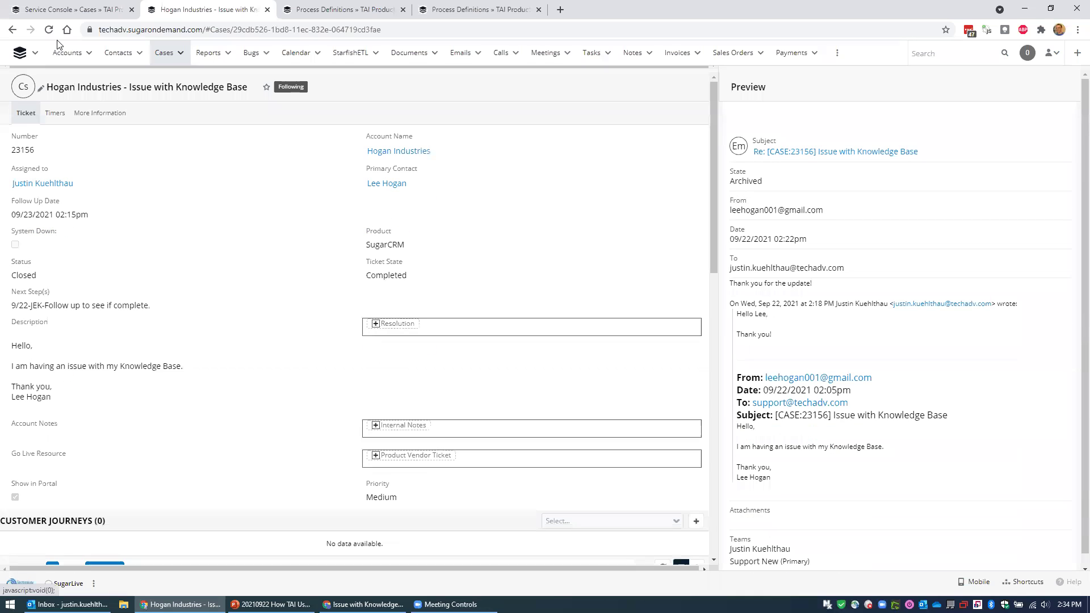
{"action": "left_click", "coordinate": [48, 30]}
{"action": "left_click", "coordinate": [603, 98]}
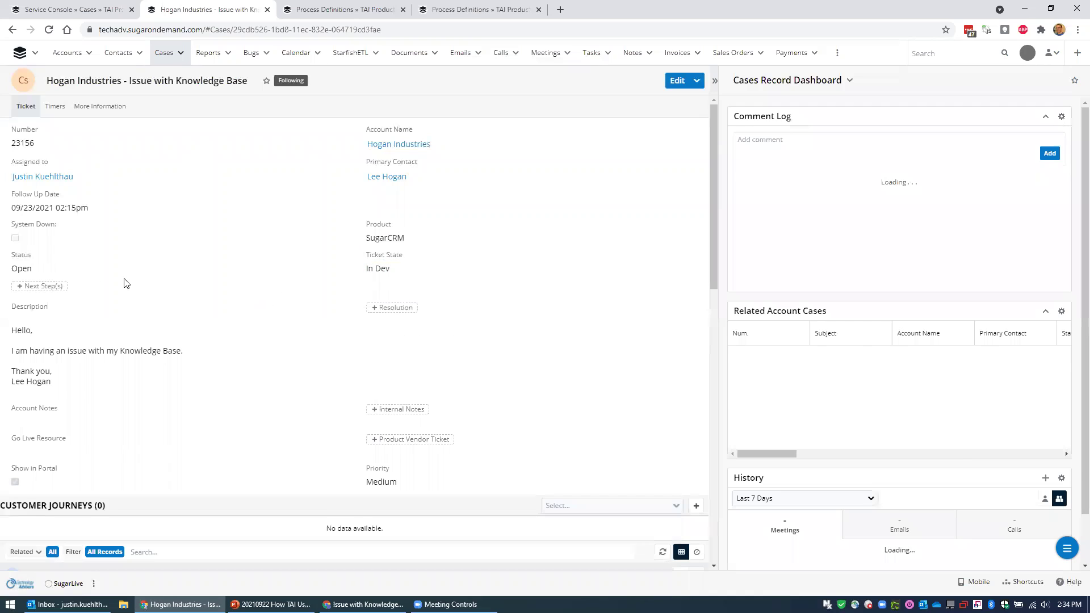
Save a 9/22 next step 'Follow up to see if complete.' and refresh the Service Console.
{"action": "left_click", "coordinate": [50, 286]}
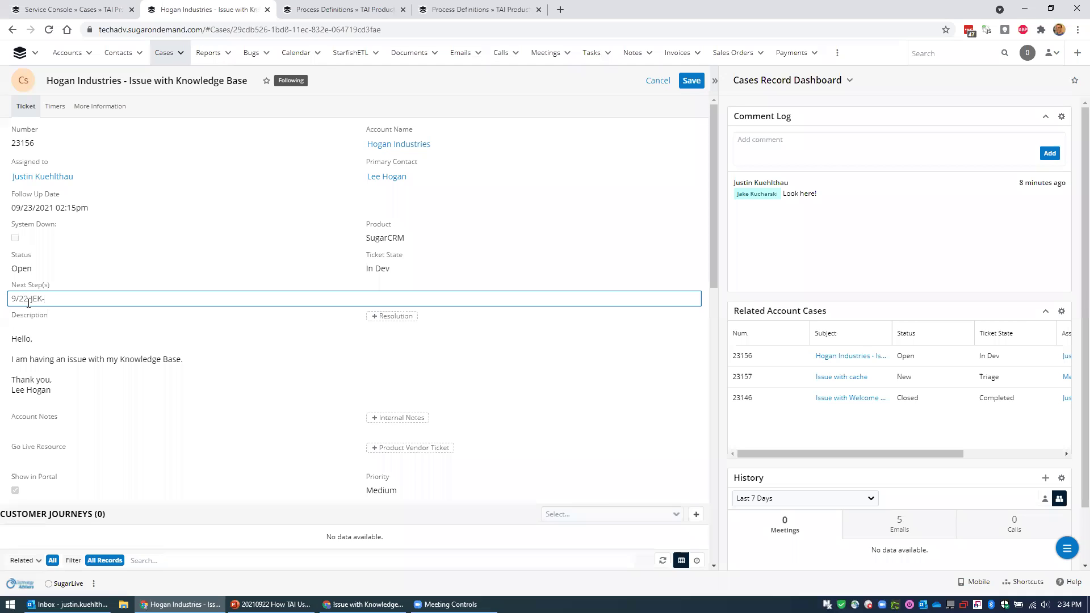
{"action": "type", "text": "9/22-JEK-Follow up to see if complete."}
{"action": "left_click", "coordinate": [691, 80]}
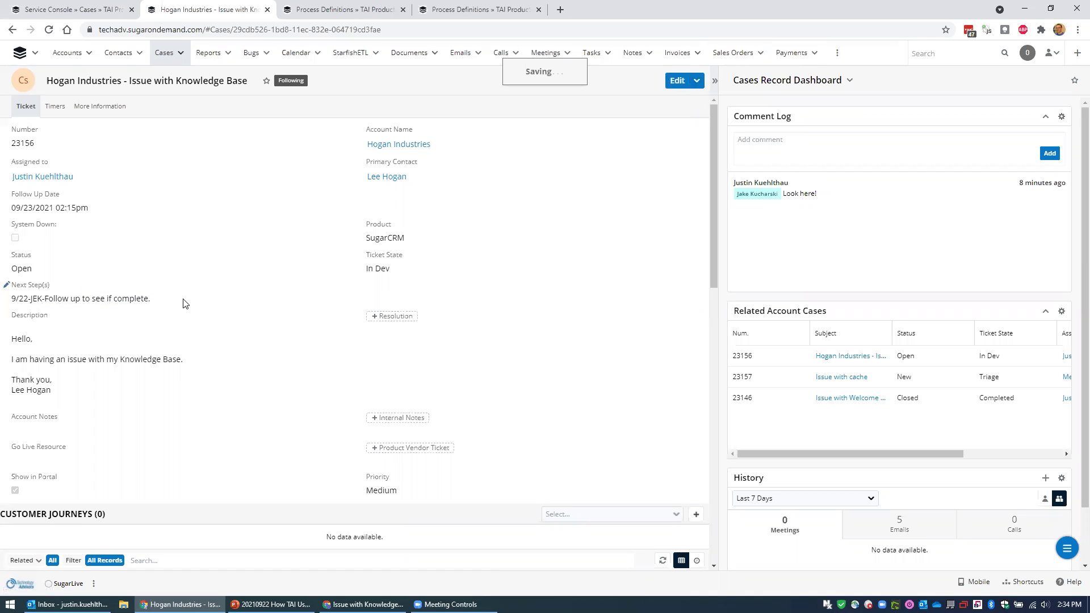
{"action": "left_click", "coordinate": [64, 6]}
{"action": "key", "text": "F5"}
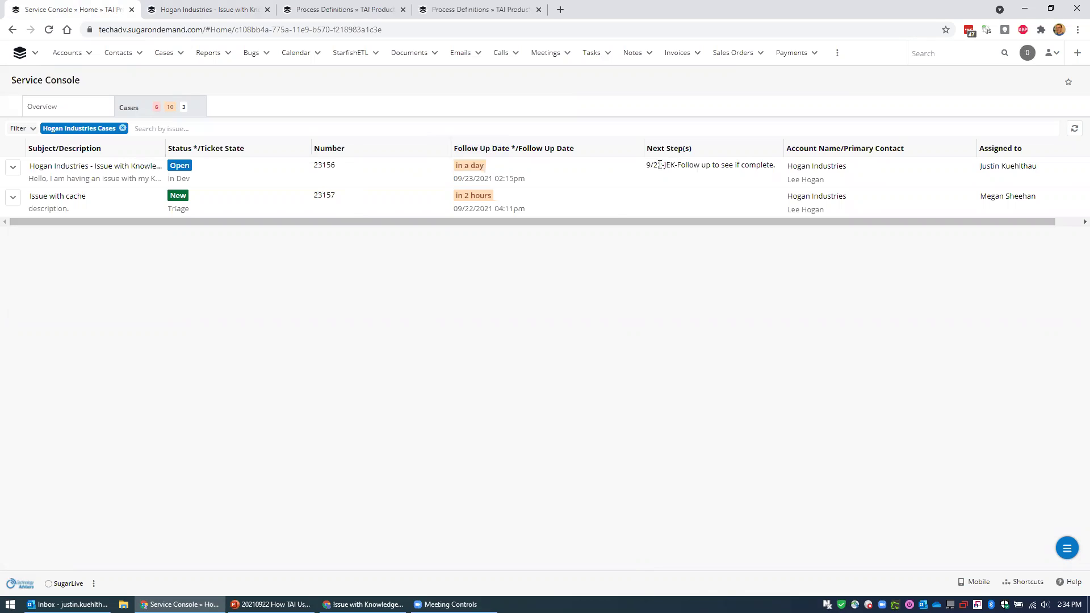
Open case 23156's preview in the Service Console and bring its Comment Log into view.
{"action": "left_click_drag", "start_coordinate": [679, 164], "coordinate": [776, 165]}
{"action": "left_click", "coordinate": [712, 177]}
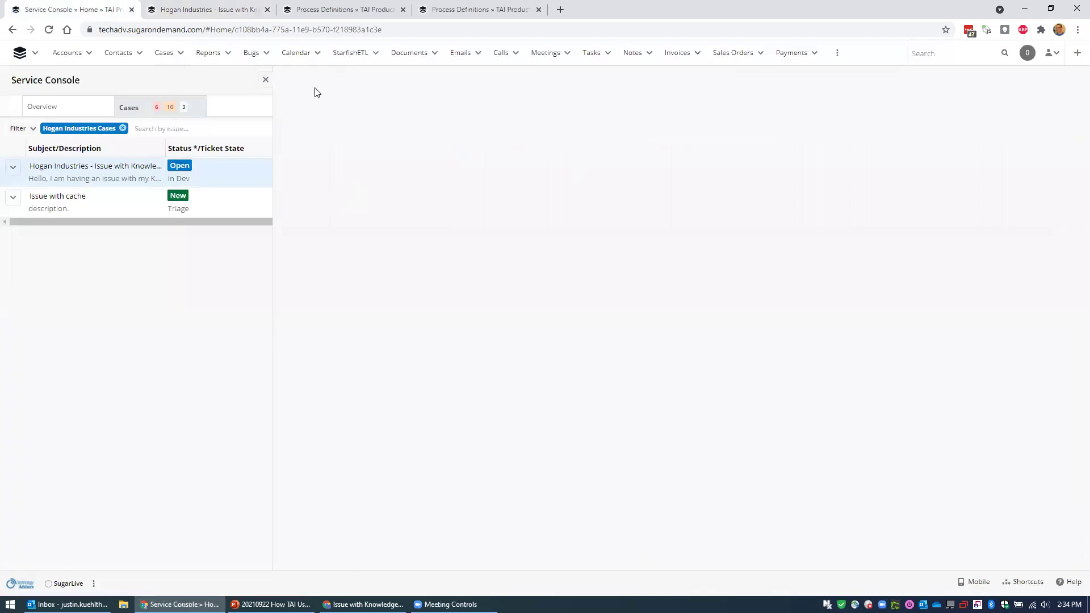
{"action": "left_click", "coordinate": [265, 79]}
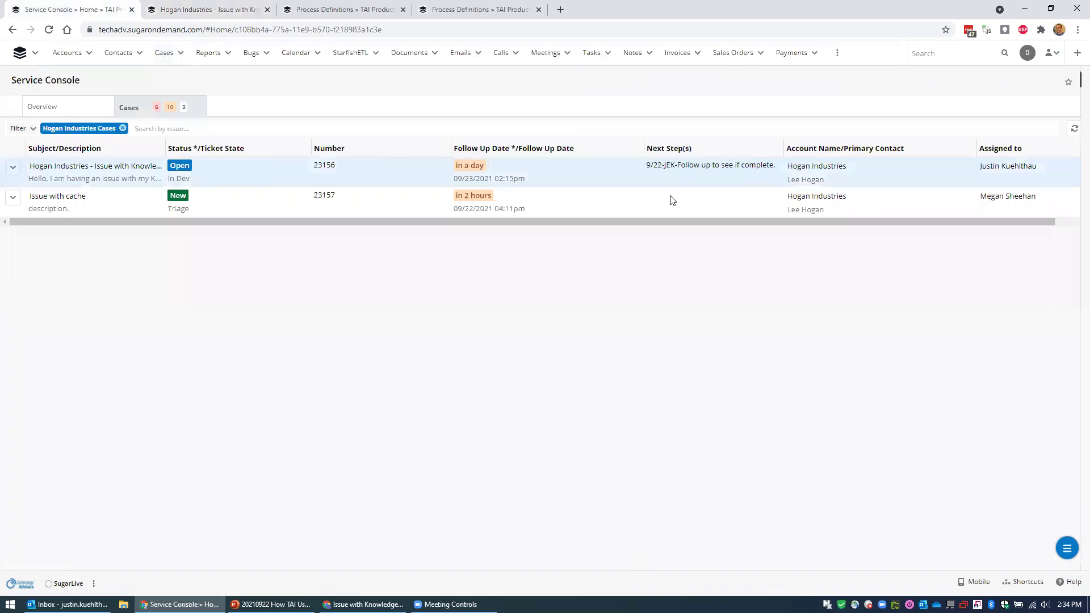
{"action": "left_click", "coordinate": [677, 174]}
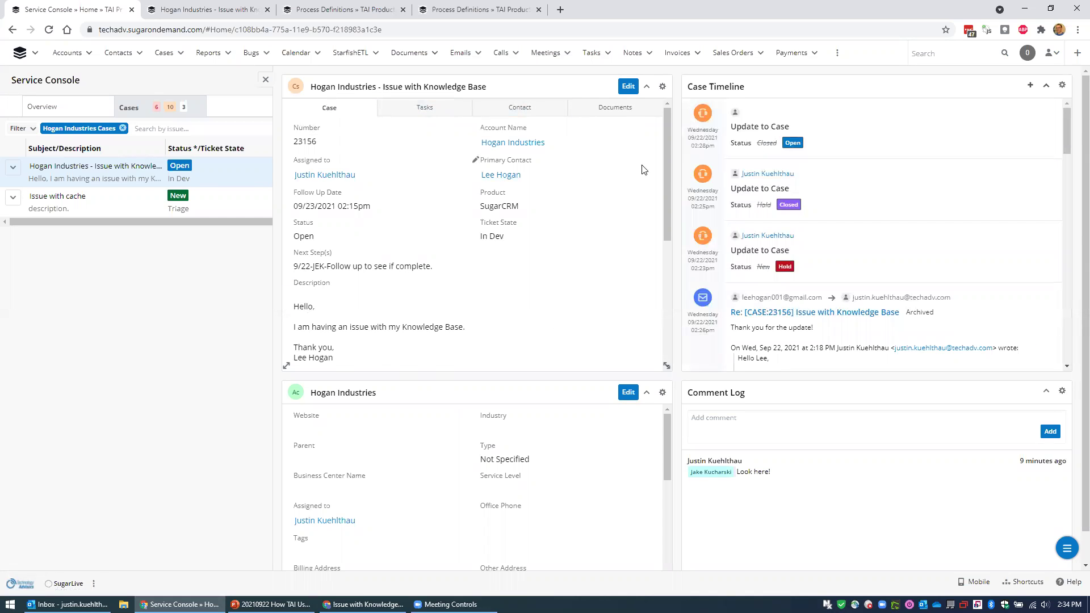
{"action": "scroll", "coordinate": [667, 226], "scroll_direction": "down", "scroll_amount": 4}
{"action": "scroll", "coordinate": [667, 232], "scroll_direction": "up", "scroll_amount": 4}
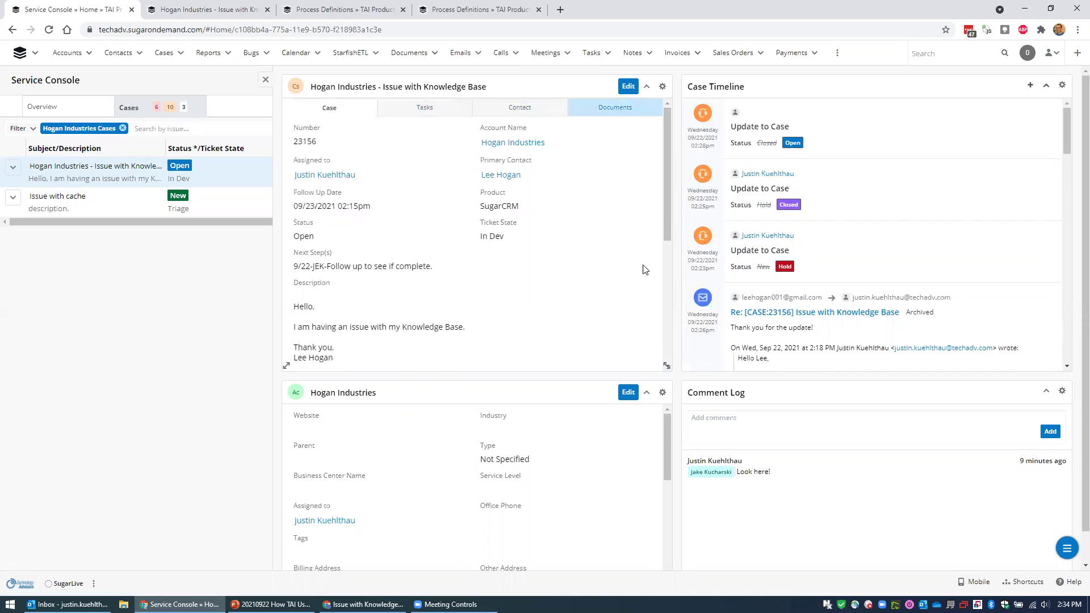
{"action": "left_click_drag", "start_coordinate": [667, 430], "coordinate": [670, 387]}
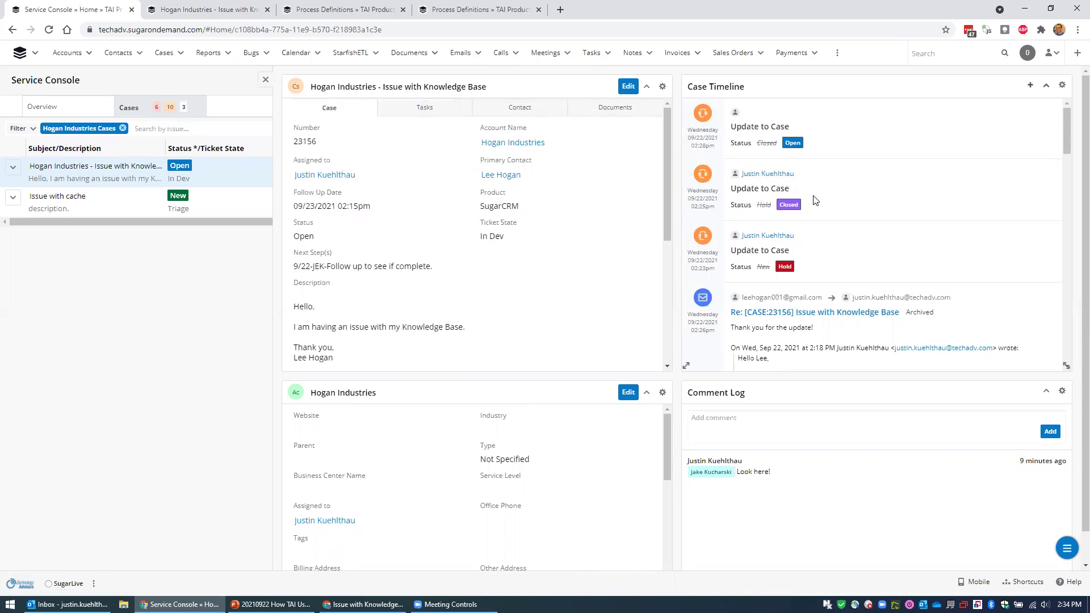
{"action": "left_click_drag", "start_coordinate": [1065, 125], "coordinate": [667, 104]}
{"action": "left_click", "coordinate": [762, 434]}
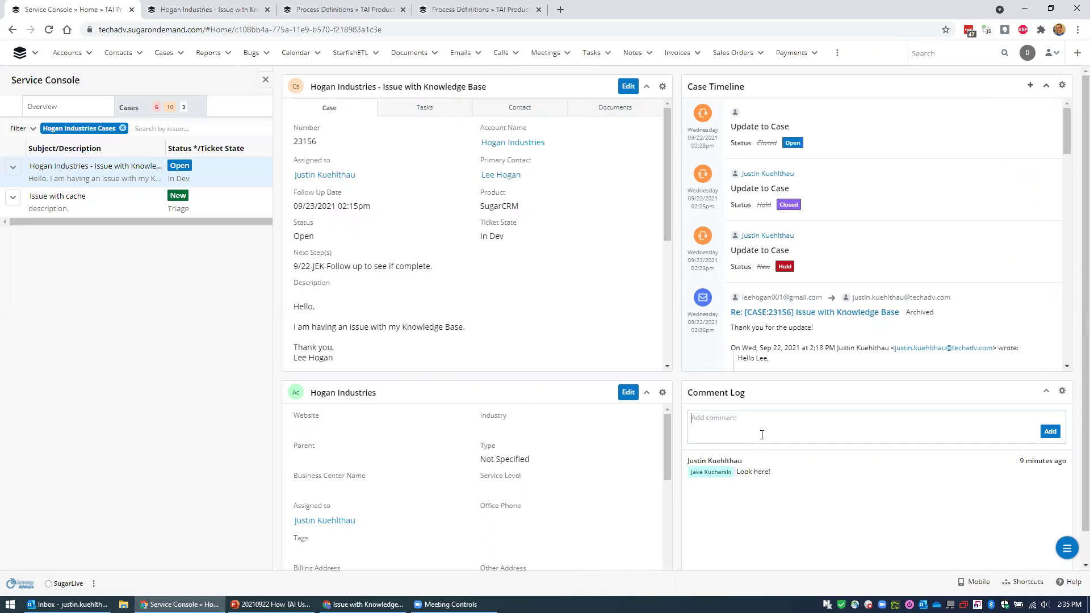
{"action": "type", "text": "@jake"}
{"action": "key", "text": "Return"}
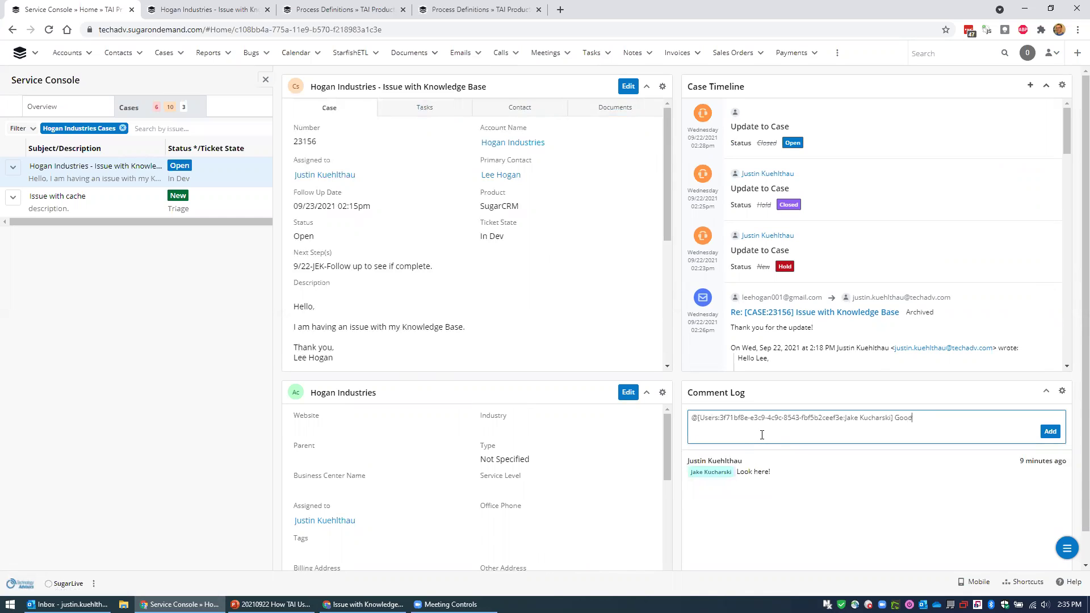
{"action": "left_click", "coordinate": [1051, 432]}
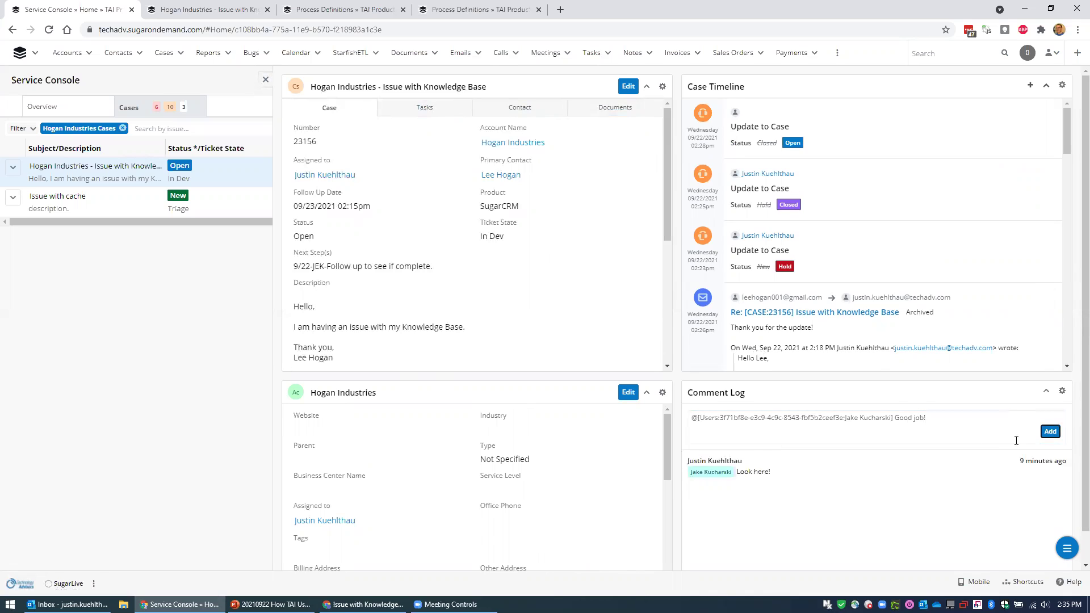
{"action": "left_click", "coordinate": [1050, 431]}
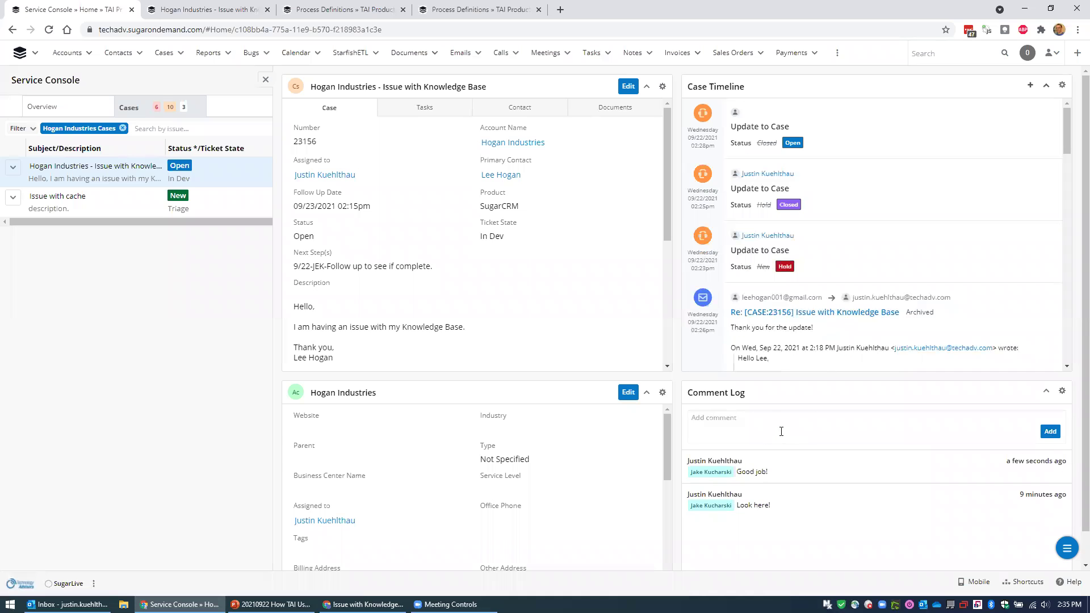
Close the case preview and return to the PowerPoint presentation, advancing to the next slide.
{"action": "left_click", "coordinate": [266, 82]}
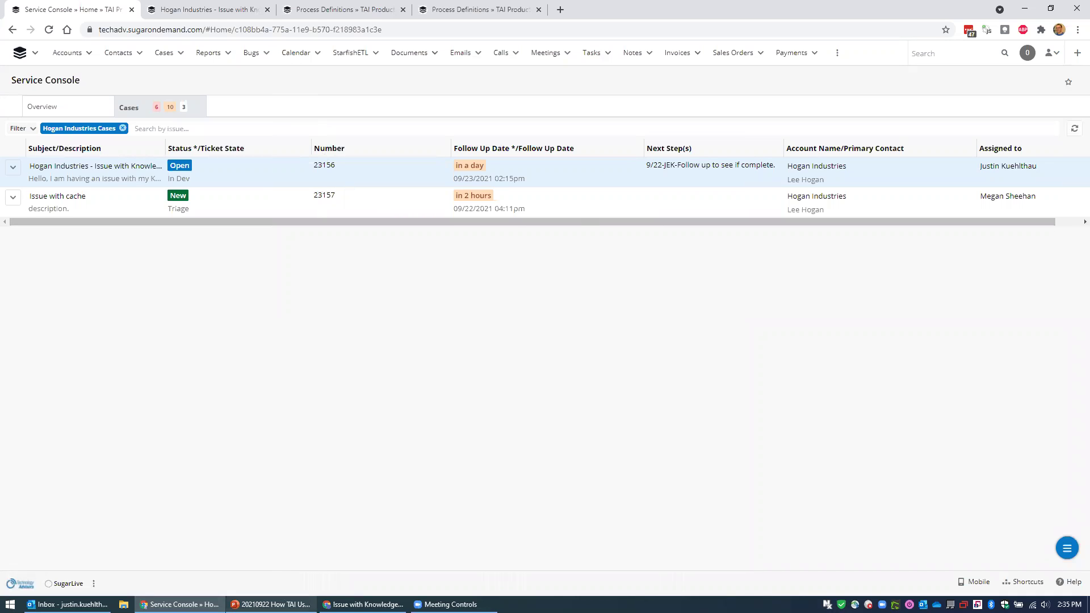
{"action": "left_click", "coordinate": [270, 604]}
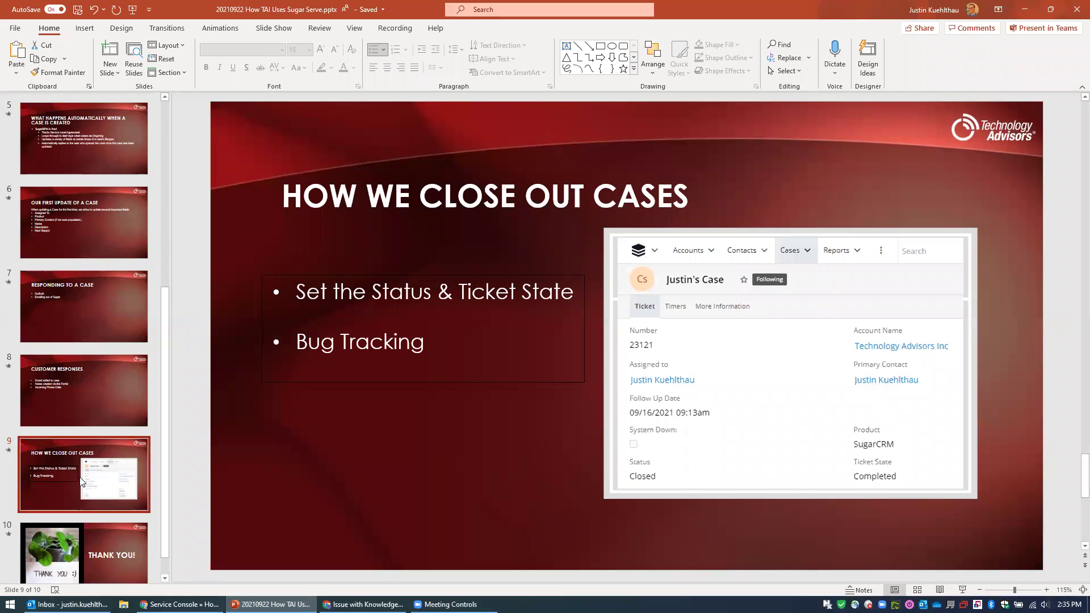
{"action": "key", "text": "Down"}
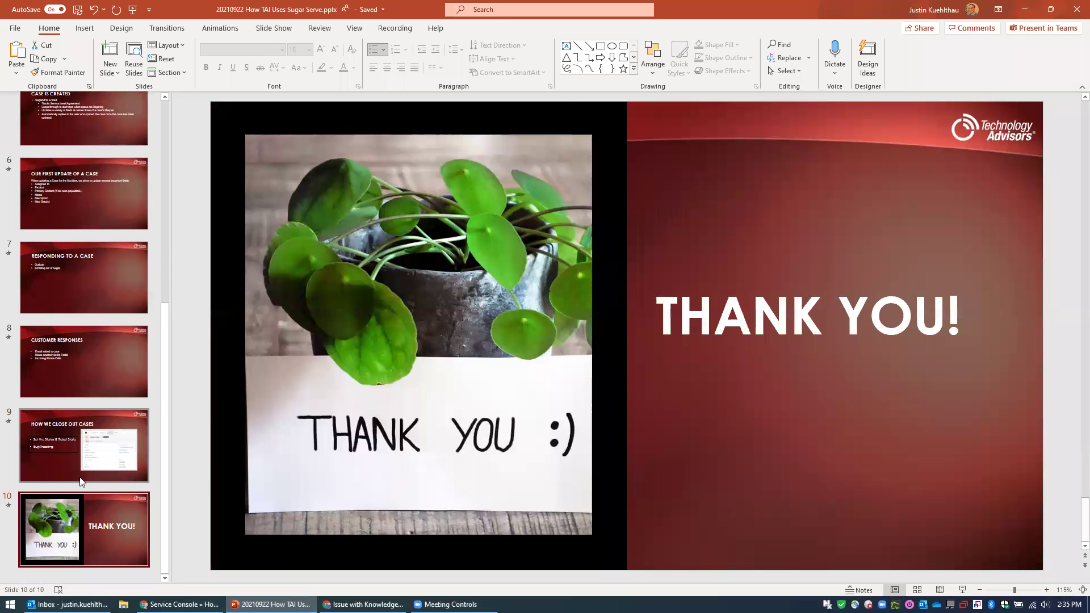